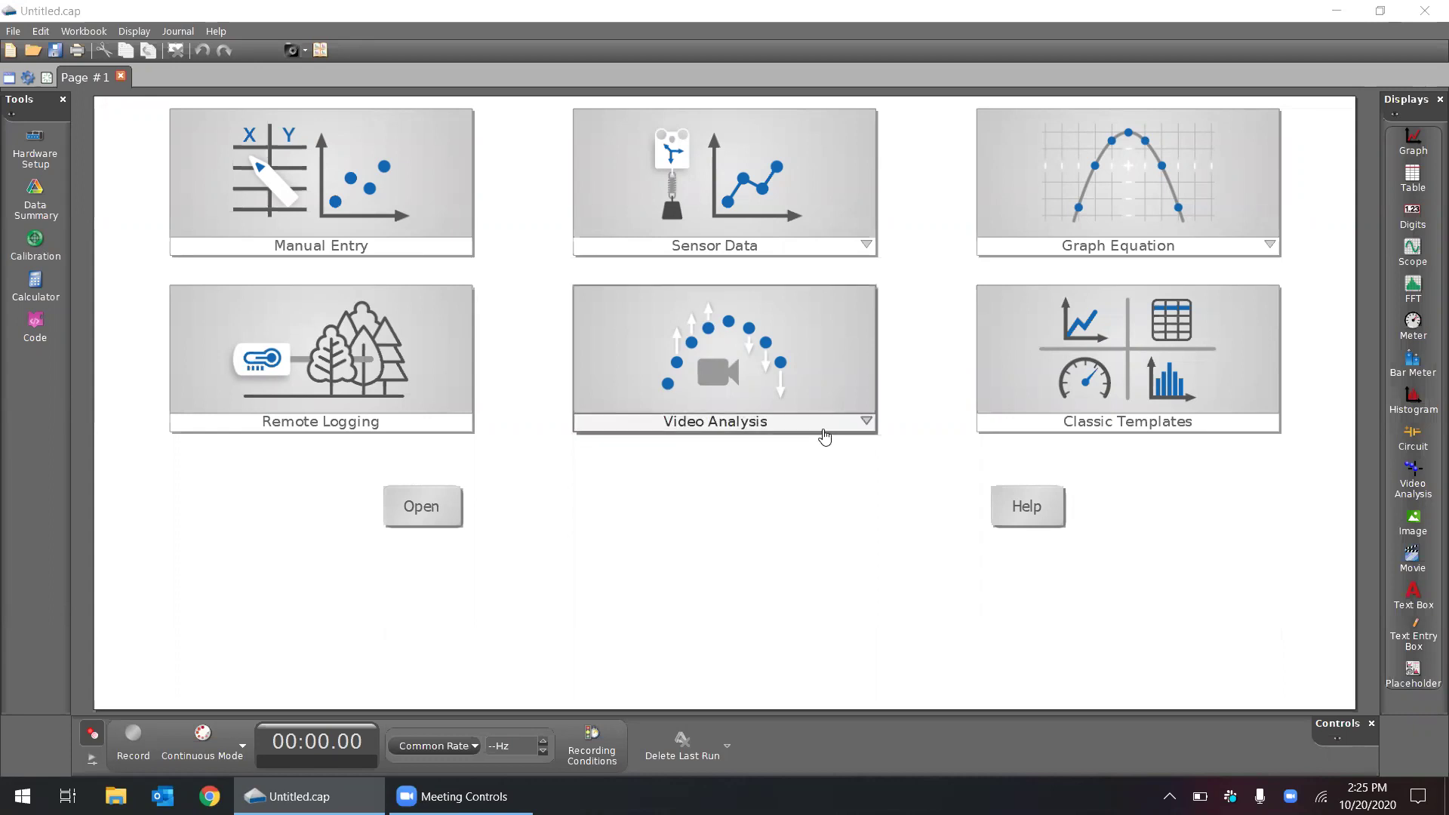
Step: Show the Video Analysis options for opening or capturing video on the start page
{"action": "mouse_move", "coordinate": [815, 442]}
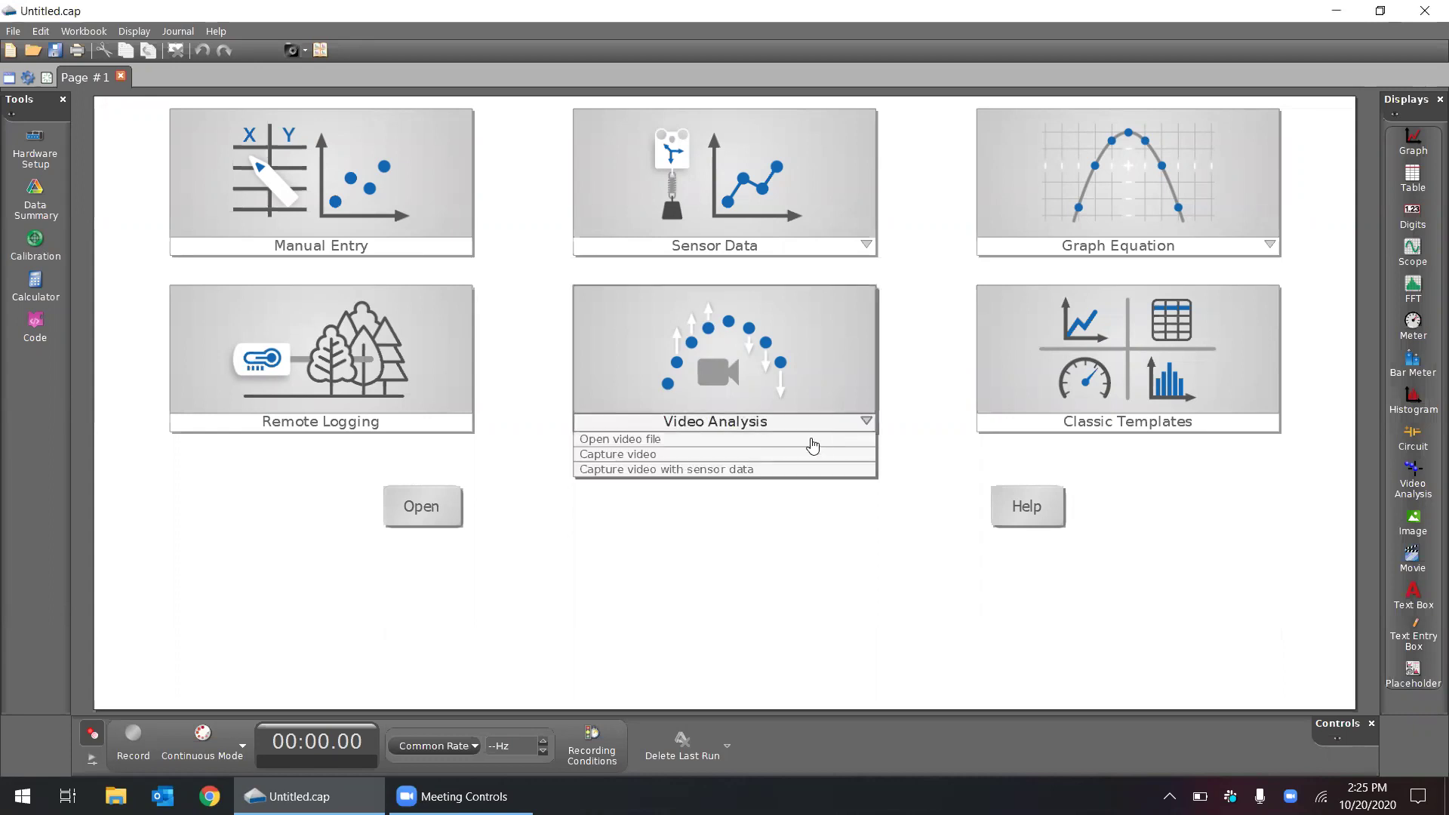
Step: Open ball bounce.mp4 through Video Analysis > Open video file beside an empty position graph
{"action": "left_click", "coordinate": [737, 479]}
{"action": "left_click", "coordinate": [771, 431]}
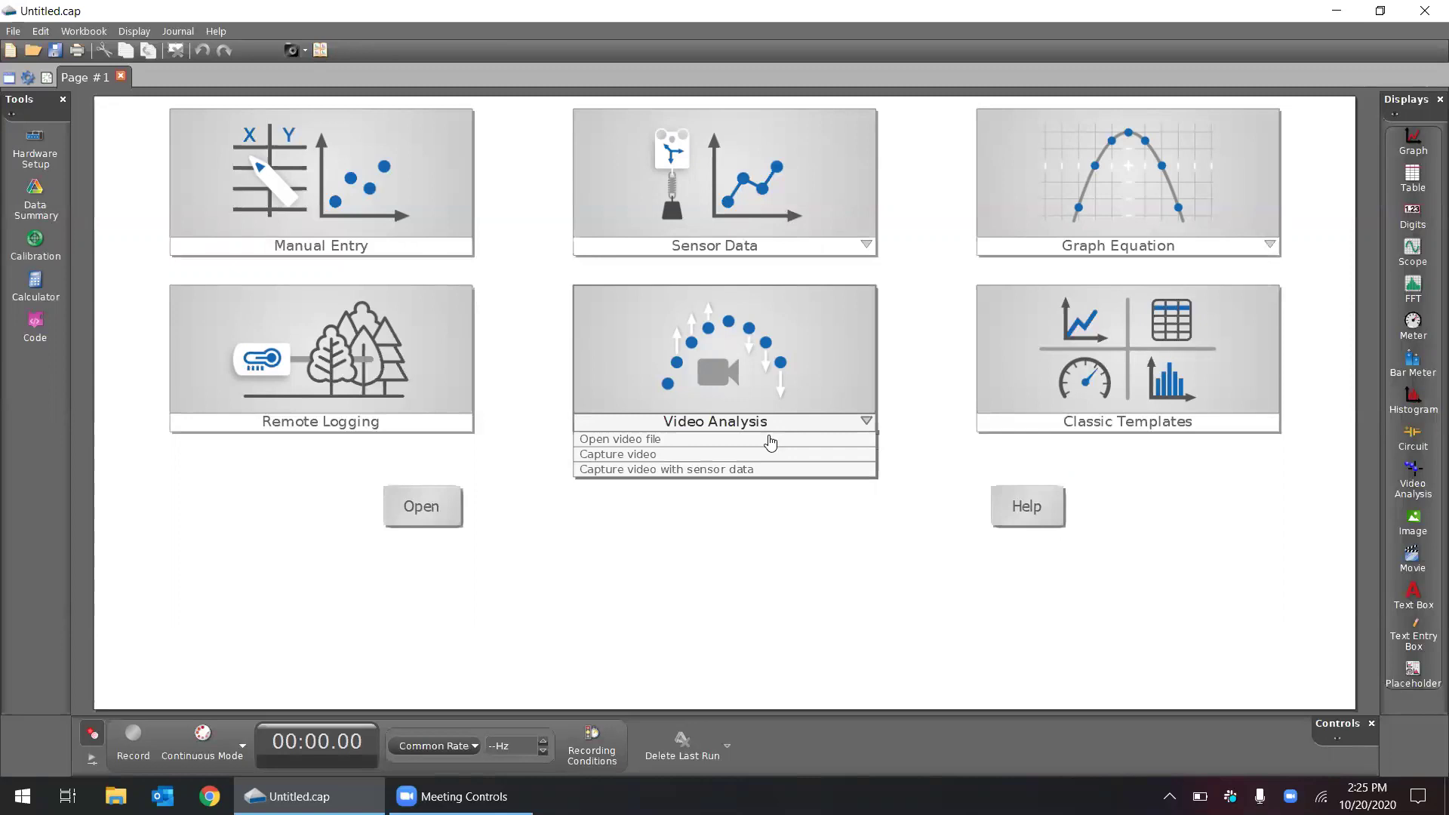
{"action": "left_click", "coordinate": [692, 444]}
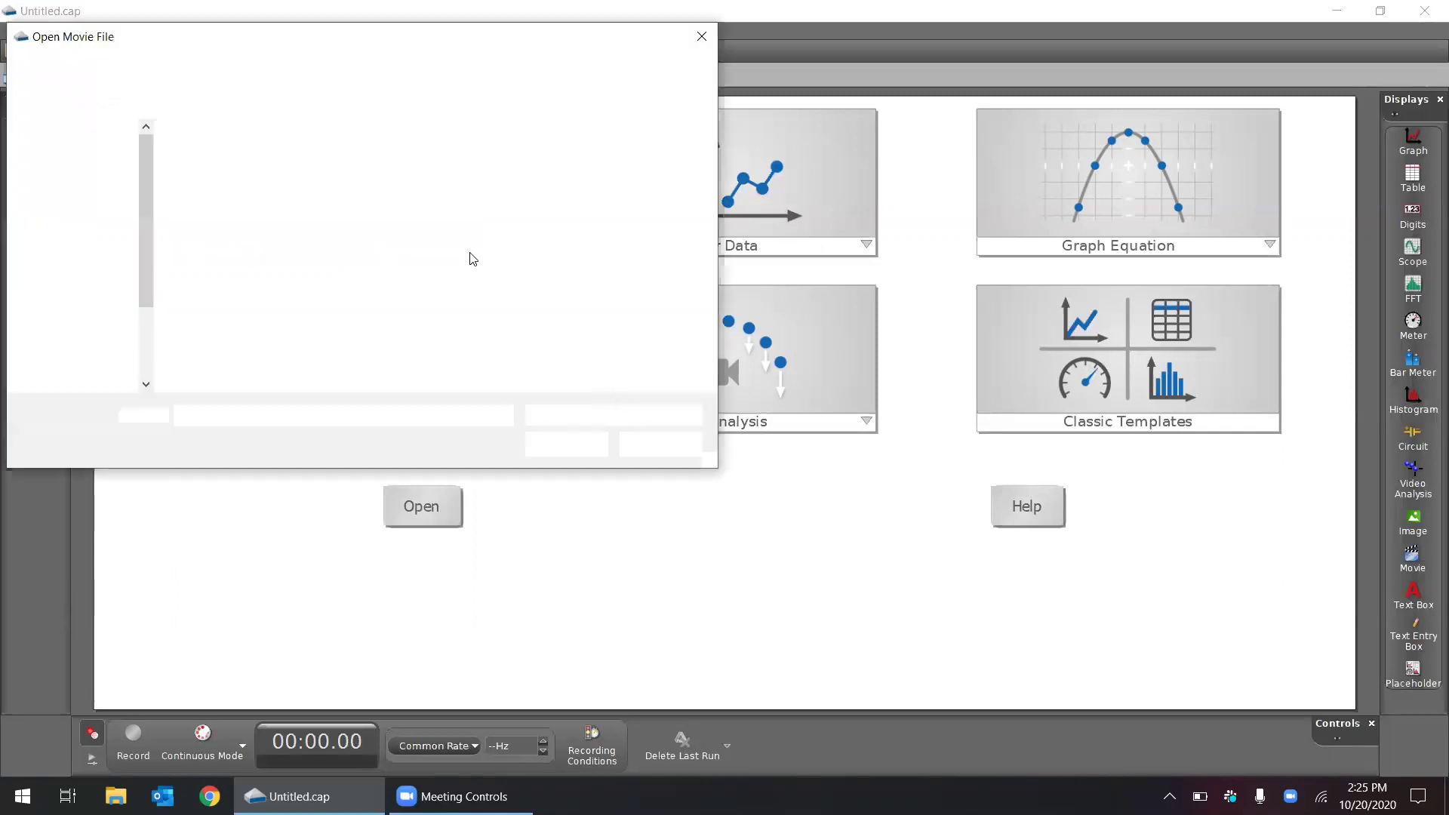
{"action": "left_click", "coordinate": [337, 196]}
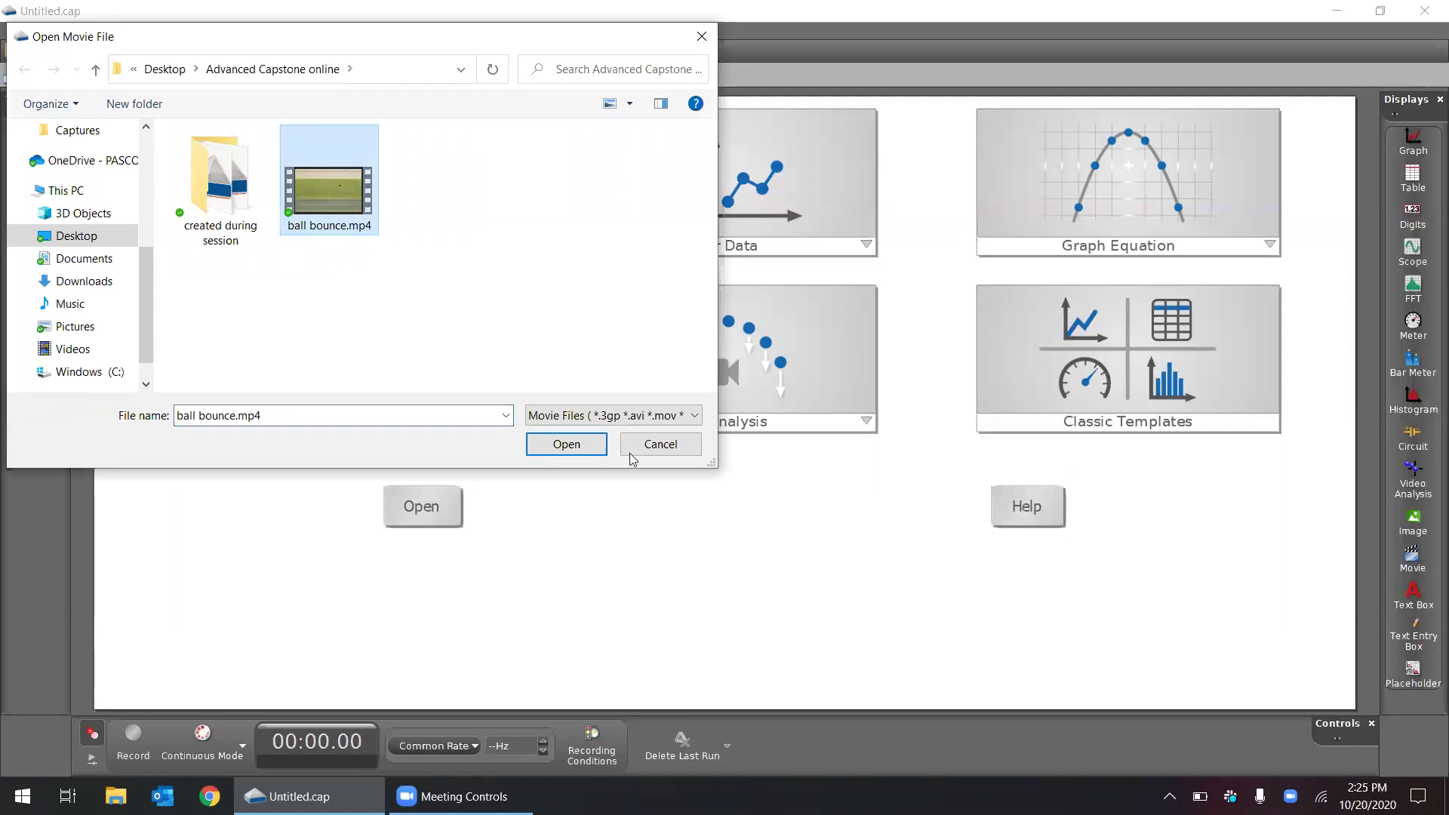
{"action": "left_click", "coordinate": [578, 444]}
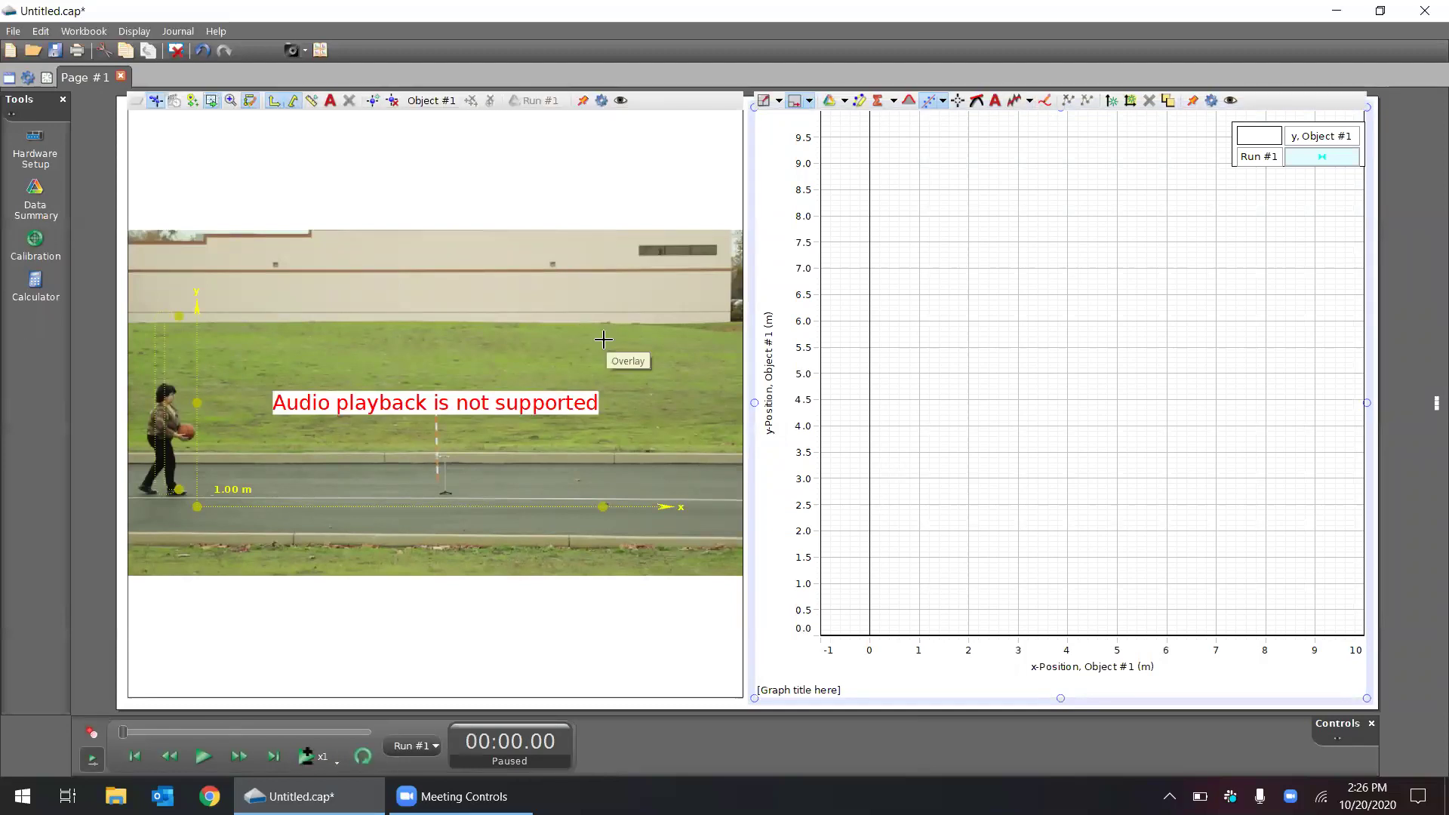
Step: Play the ball bounce video to its end at 00:06.87
{"action": "left_click", "coordinate": [202, 757]}
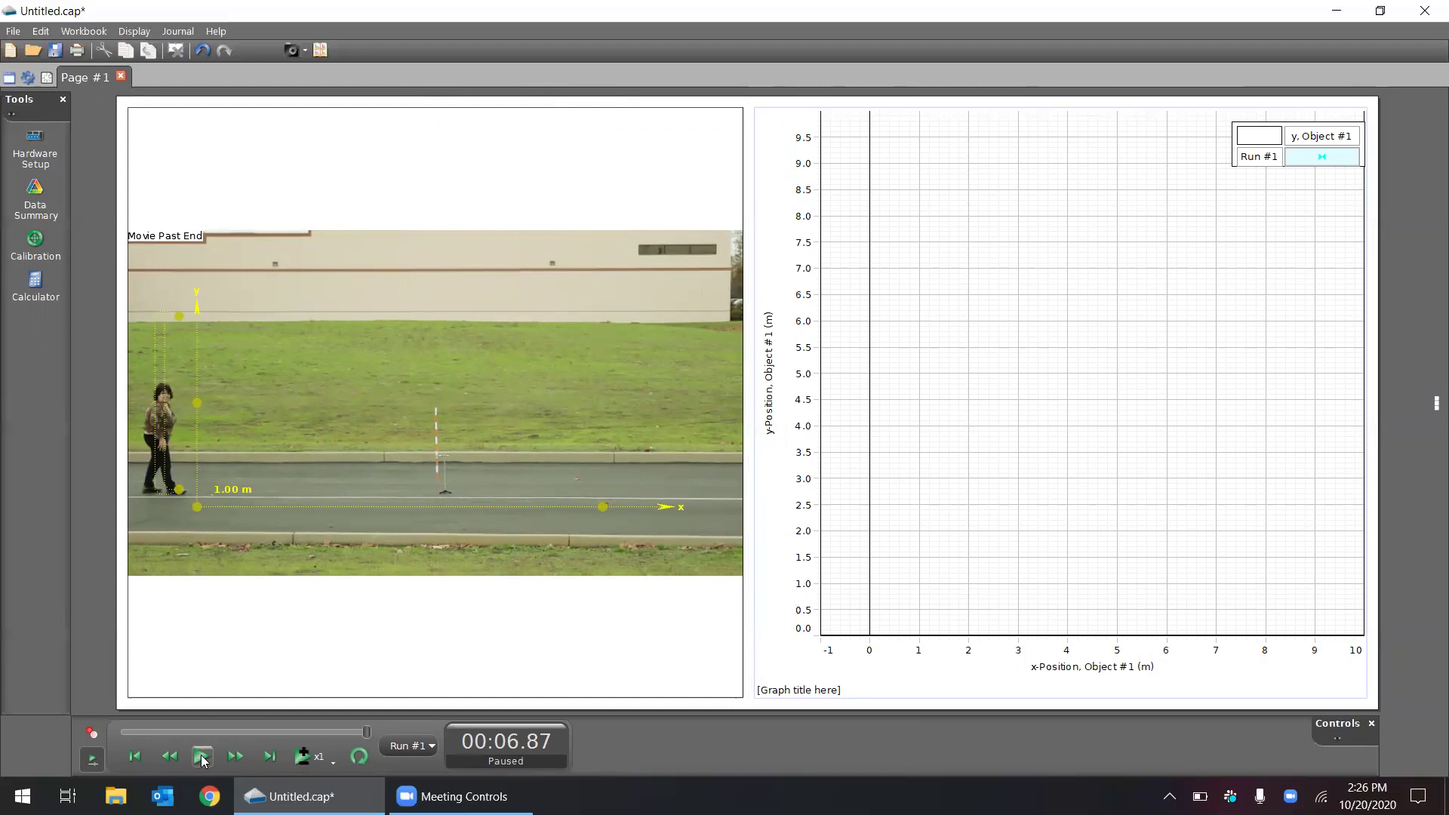
{"action": "mouse_move", "coordinate": [190, 465]}
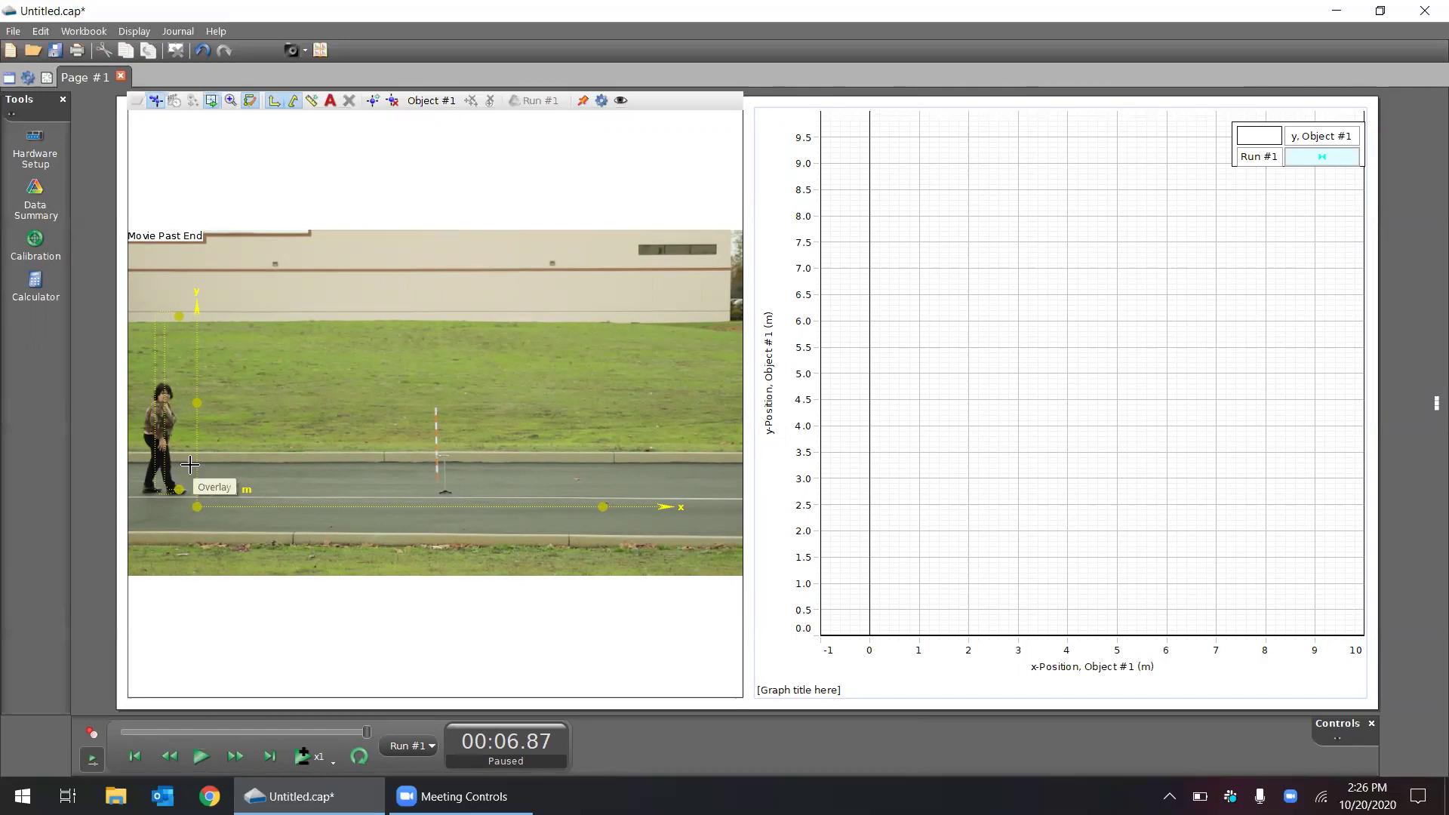
Step: Move the origin to ground level, set the vertical axis, and align the 1.00 m calibration with the pole
{"action": "left_click_drag", "start_coordinate": [197, 504], "coordinate": [191, 494]}
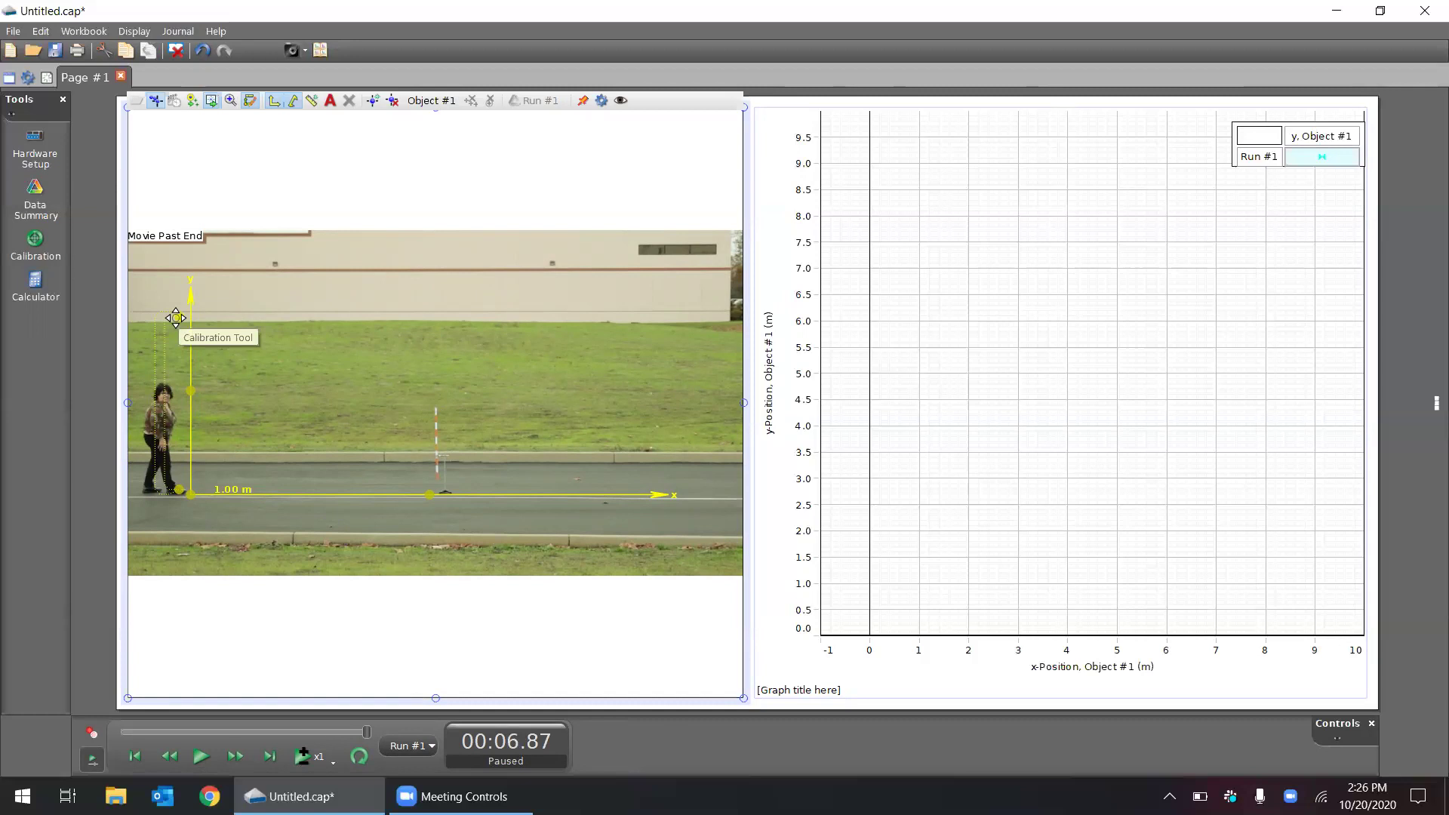
{"action": "left_click_drag", "start_coordinate": [175, 318], "coordinate": [436, 407]}
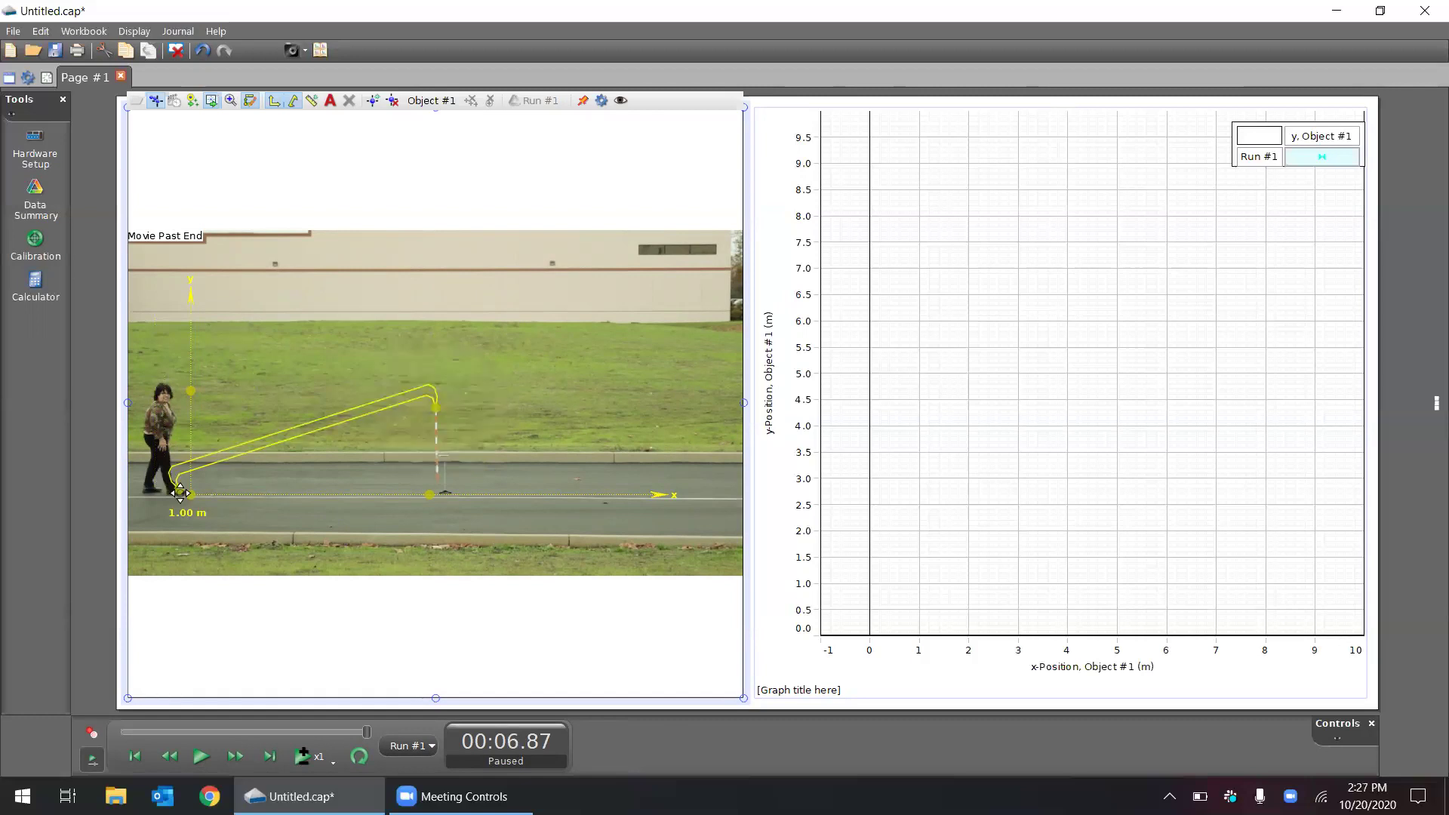
{"action": "left_click_drag", "start_coordinate": [181, 494], "coordinate": [437, 479]}
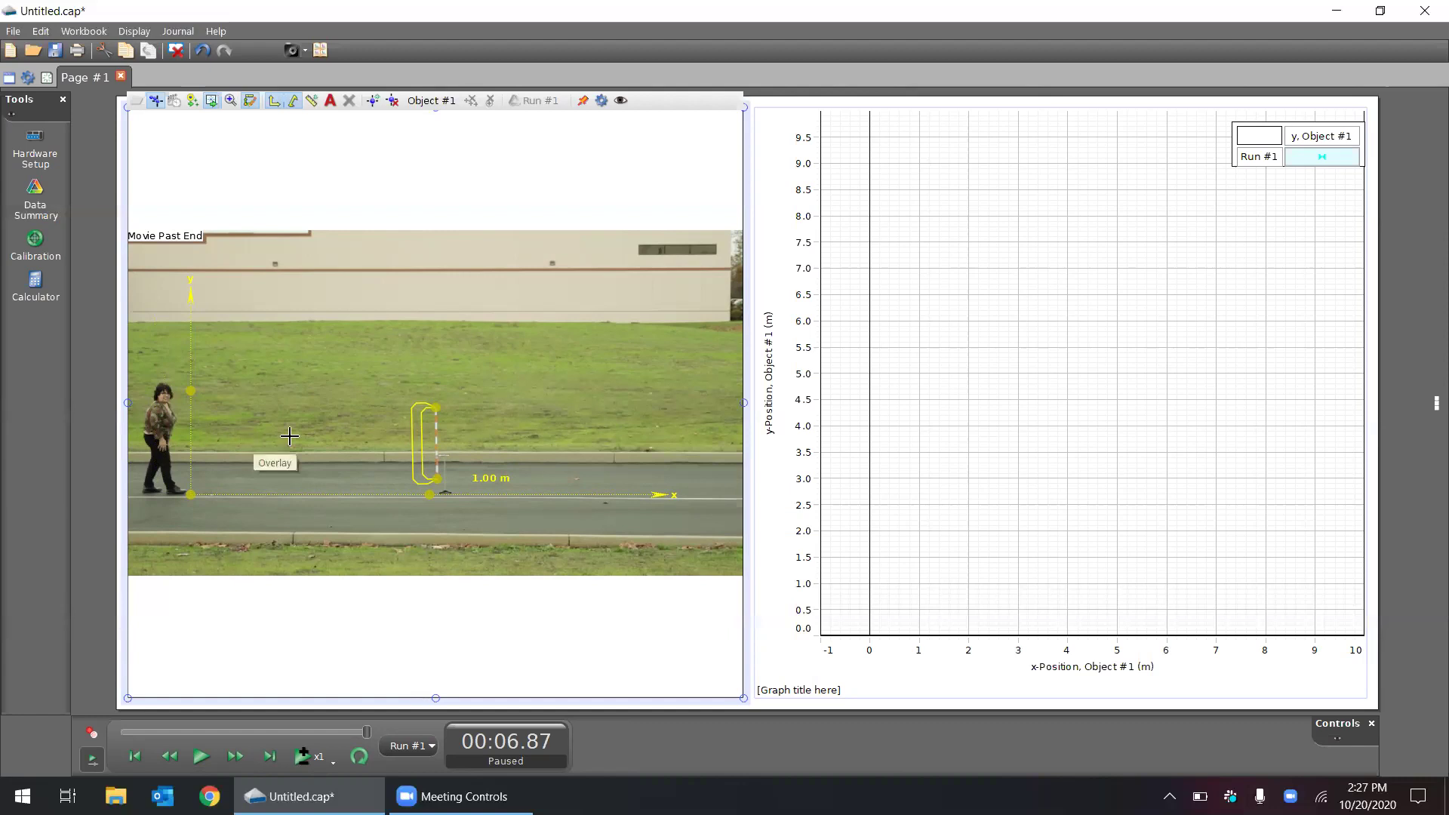
Step: Rewind the video to 00:01.10, when the ball leaves the thrower's hands
{"action": "left_click", "coordinate": [357, 732]}
{"action": "left_click", "coordinate": [169, 747]}
{"action": "left_click", "coordinate": [167, 733]}
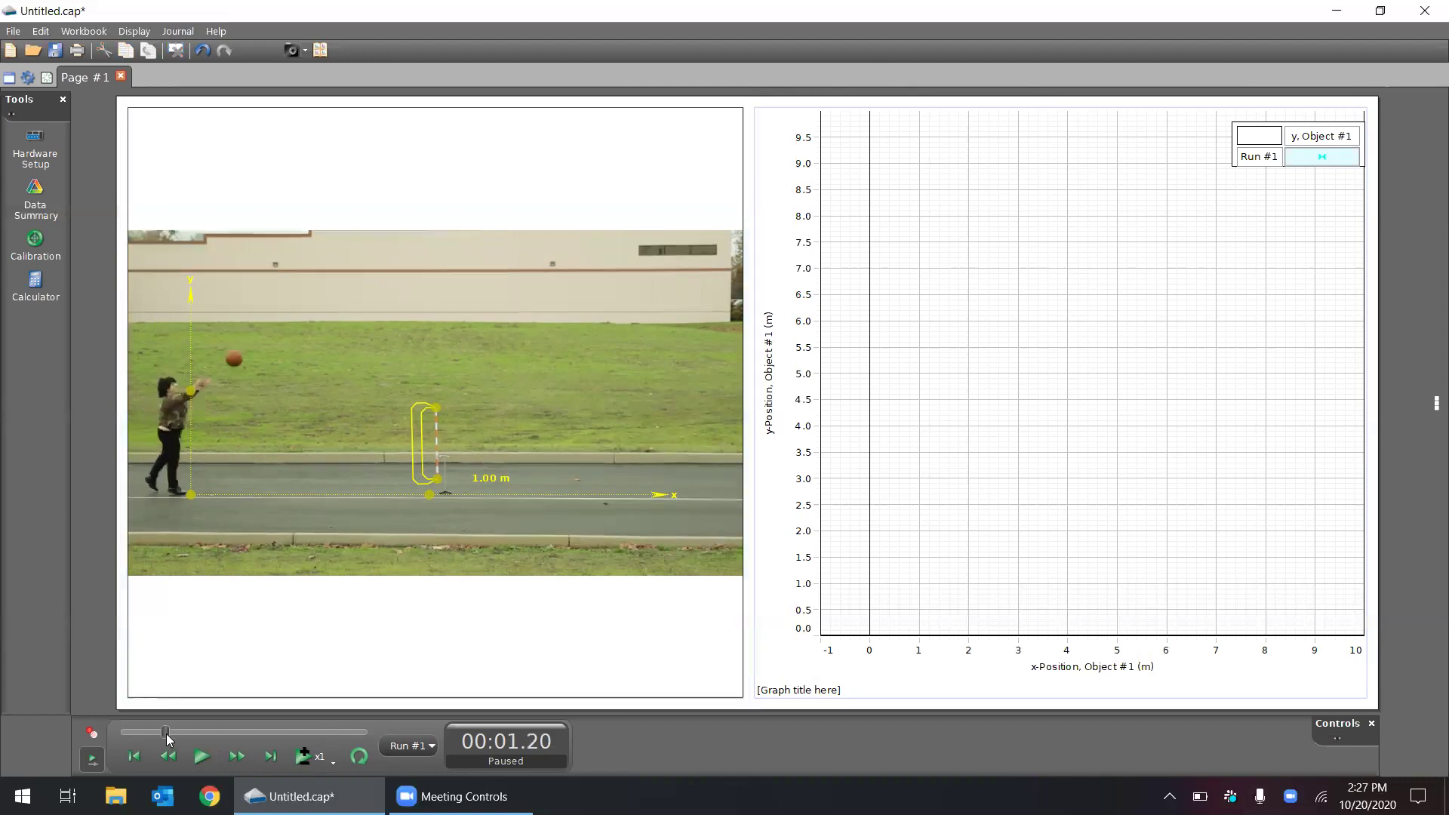
{"action": "left_click", "coordinate": [170, 757]}
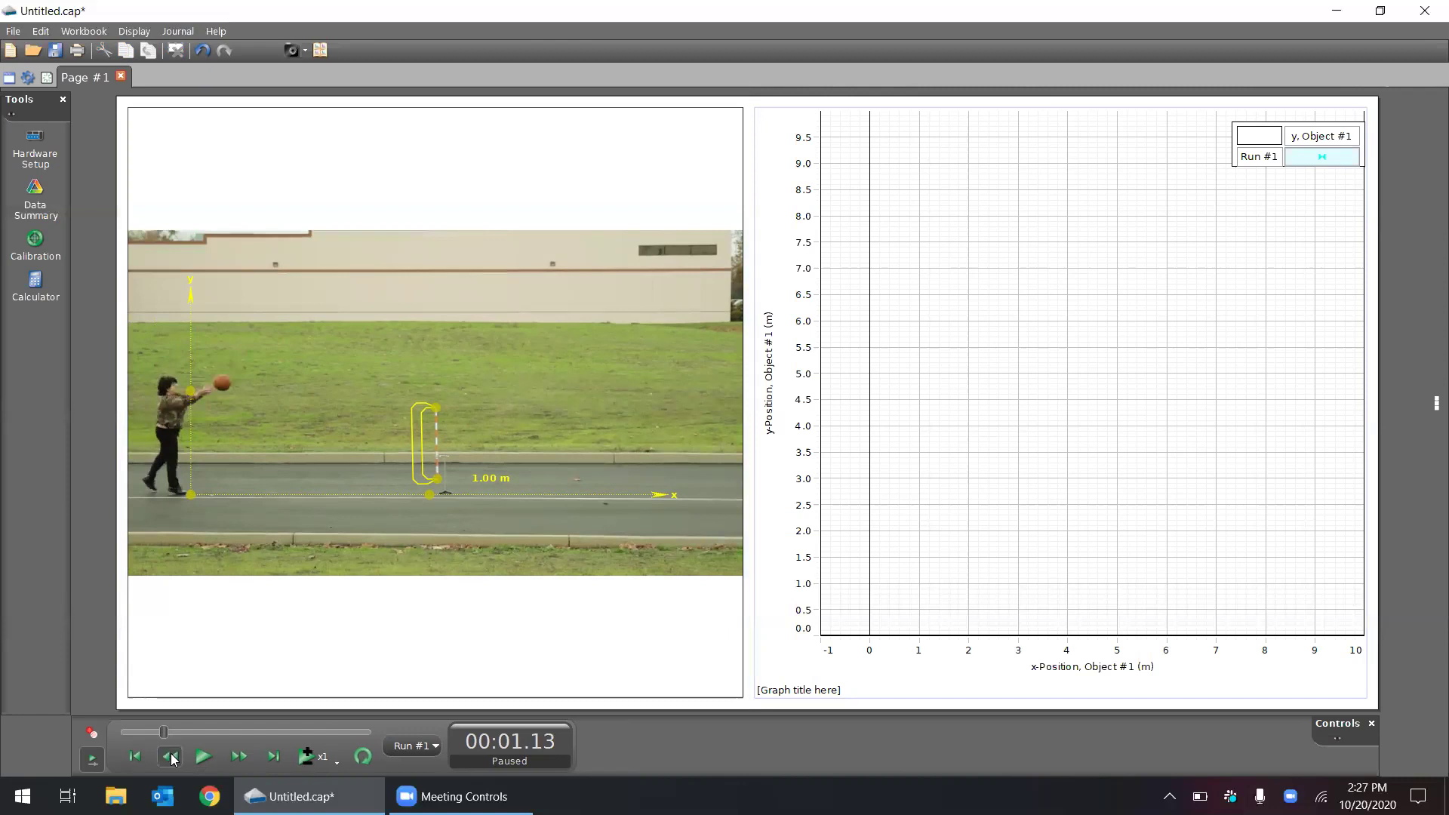
{"action": "left_click", "coordinate": [170, 757]}
{"action": "mouse_move", "coordinate": [240, 525]}
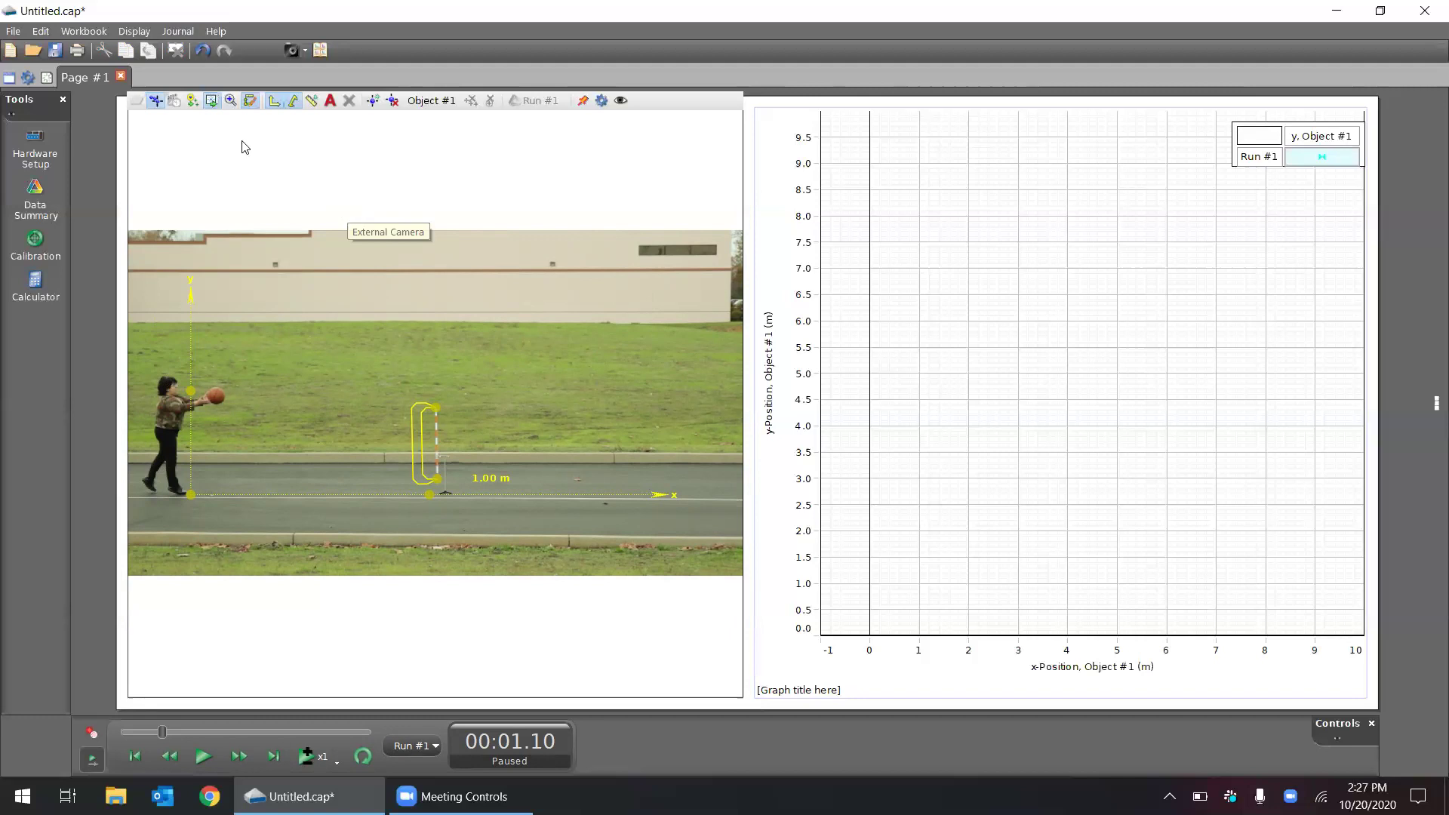
Step: Enable auto tracking and drag the Object #1 locator onto the basketball
{"action": "left_click", "coordinate": [192, 101]}
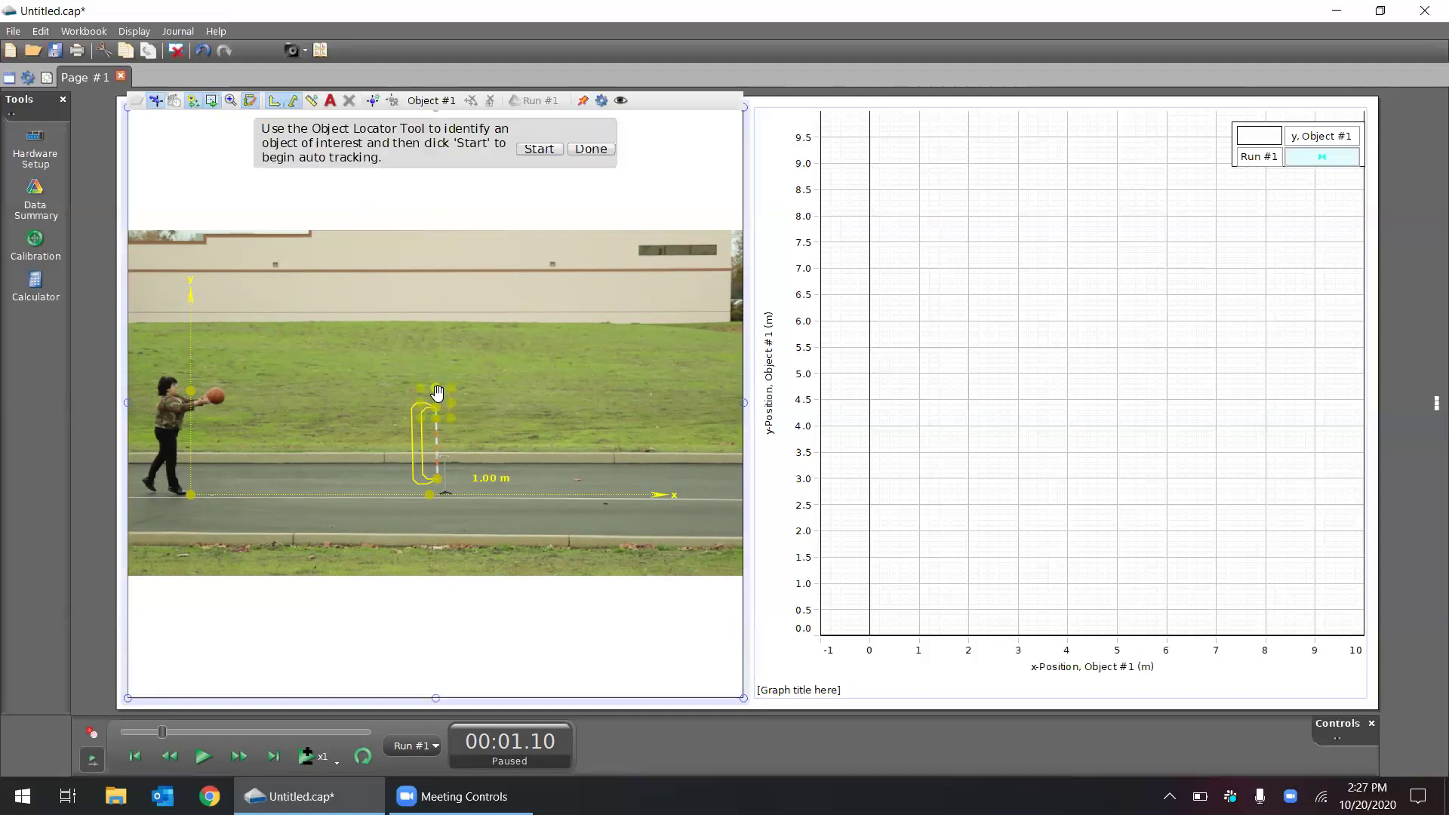
{"action": "left_click_drag", "start_coordinate": [439, 398], "coordinate": [226, 402]}
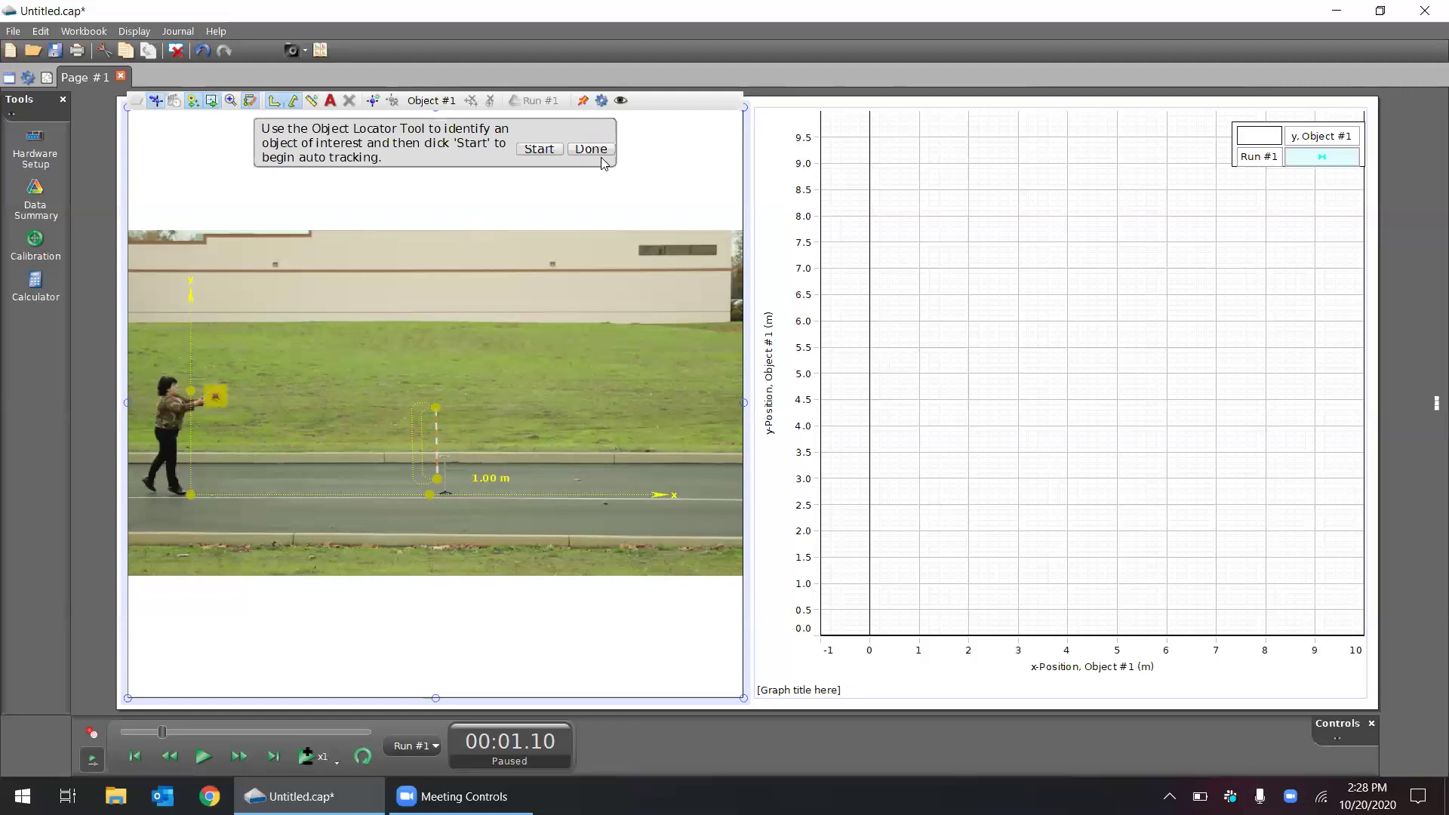
Step: Auto-track the ball's arc from 00:01.10 until the bounce, stopping at 00:02.80
{"action": "left_click", "coordinate": [536, 150]}
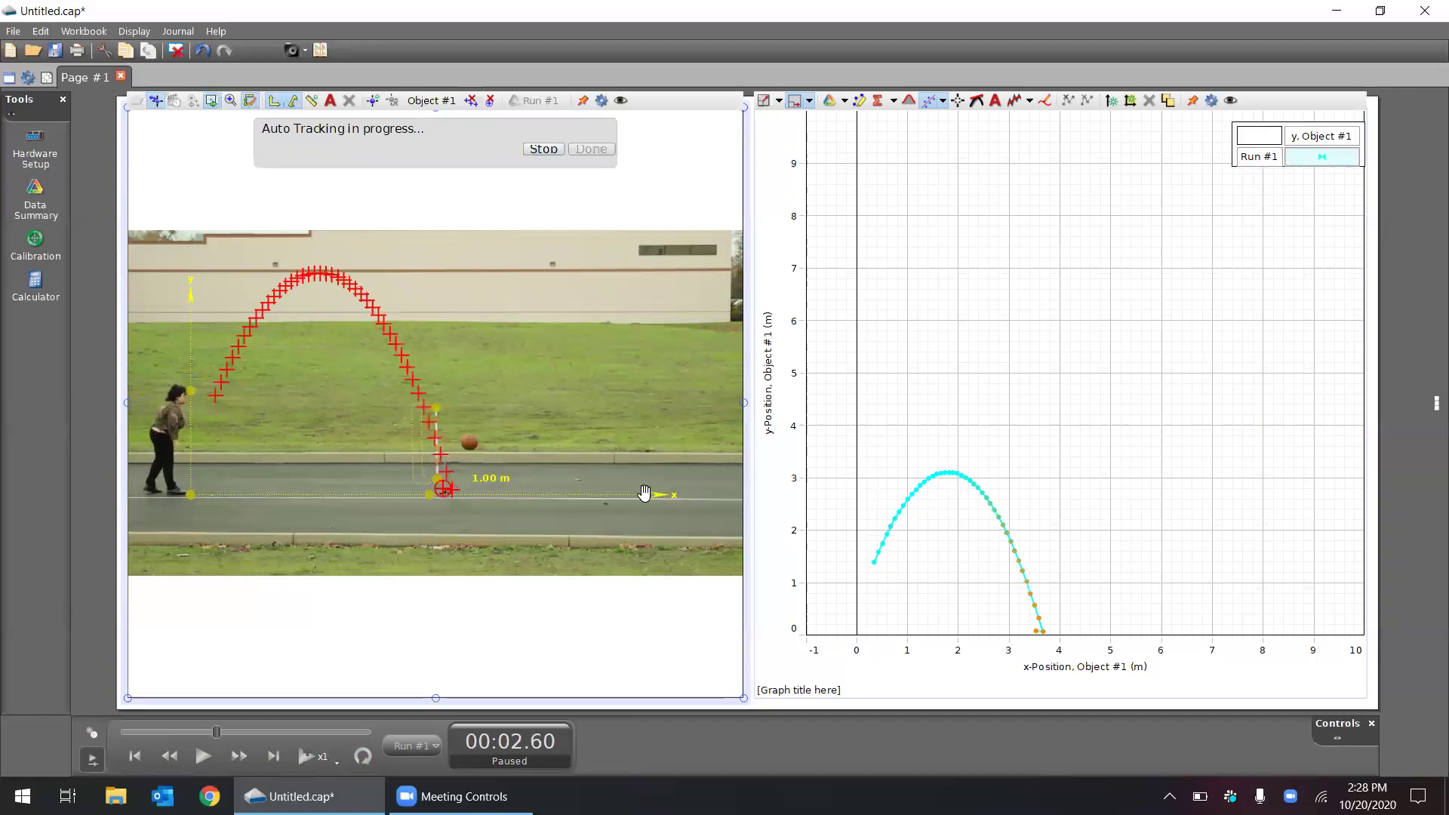
{"action": "left_click", "coordinate": [539, 149]}
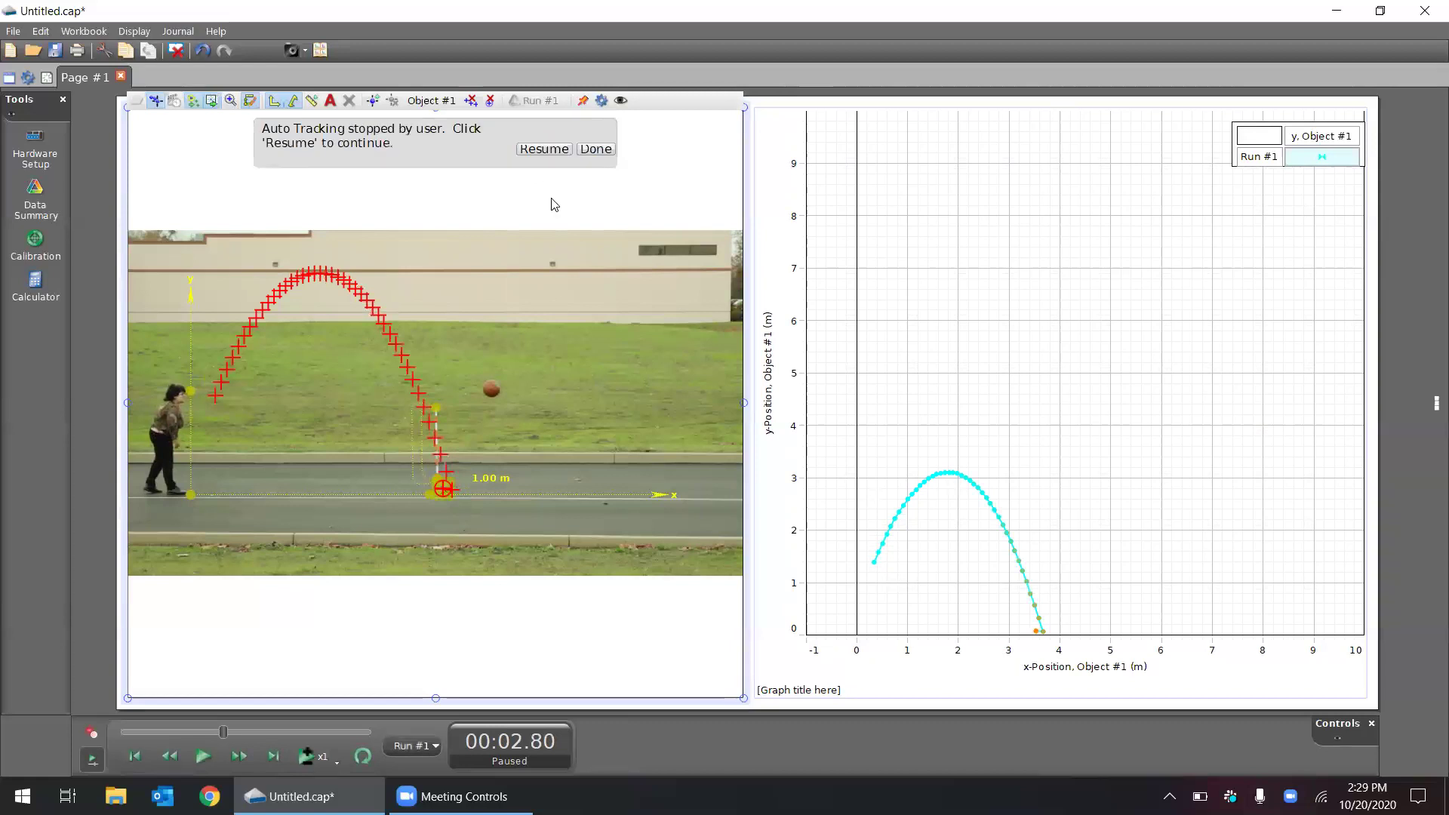
{"action": "mouse_move", "coordinate": [835, 347]}
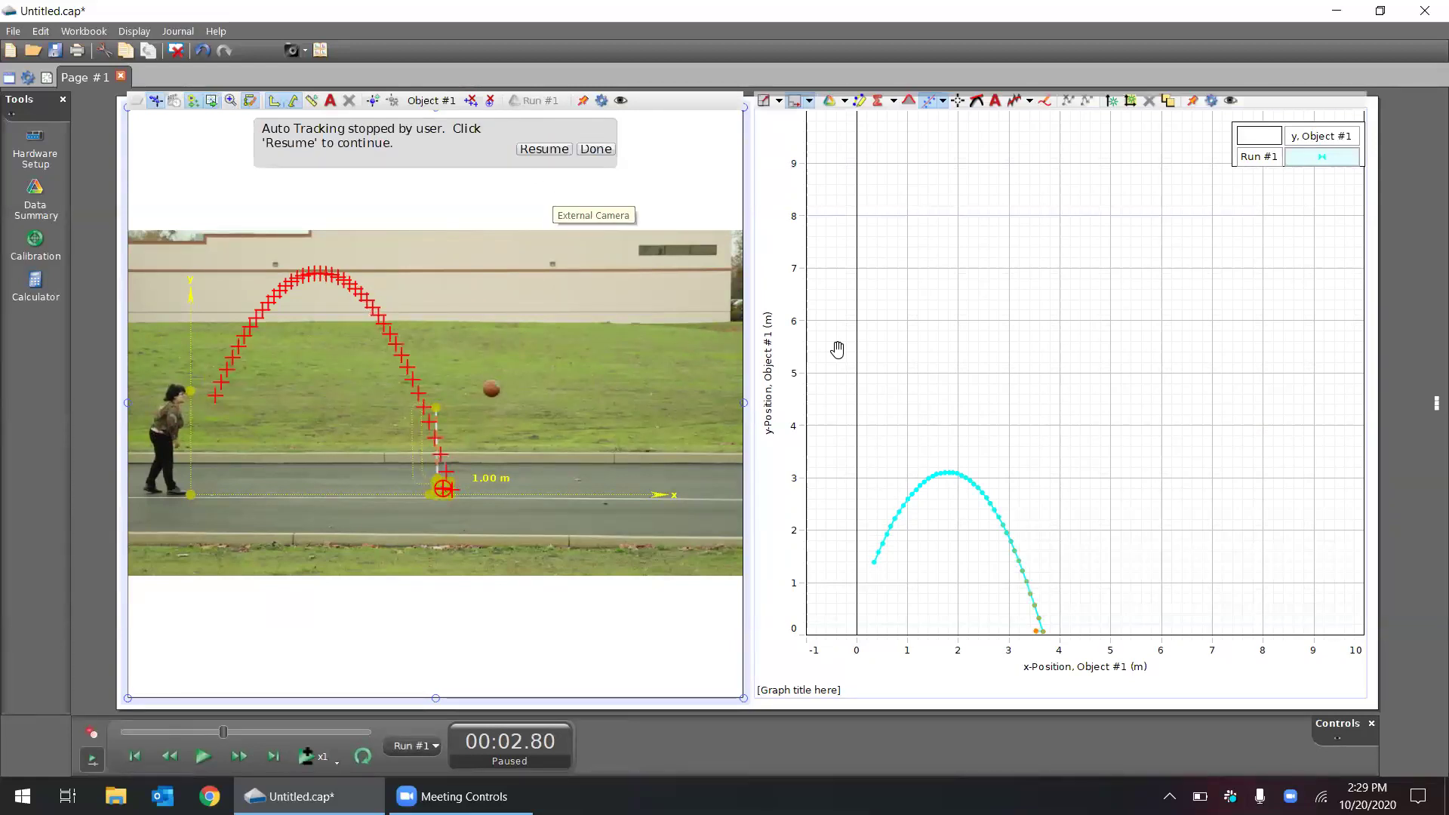
Step: Set the graph to plot vy of Object #1 against Time (s)
{"action": "left_click", "coordinate": [767, 391]}
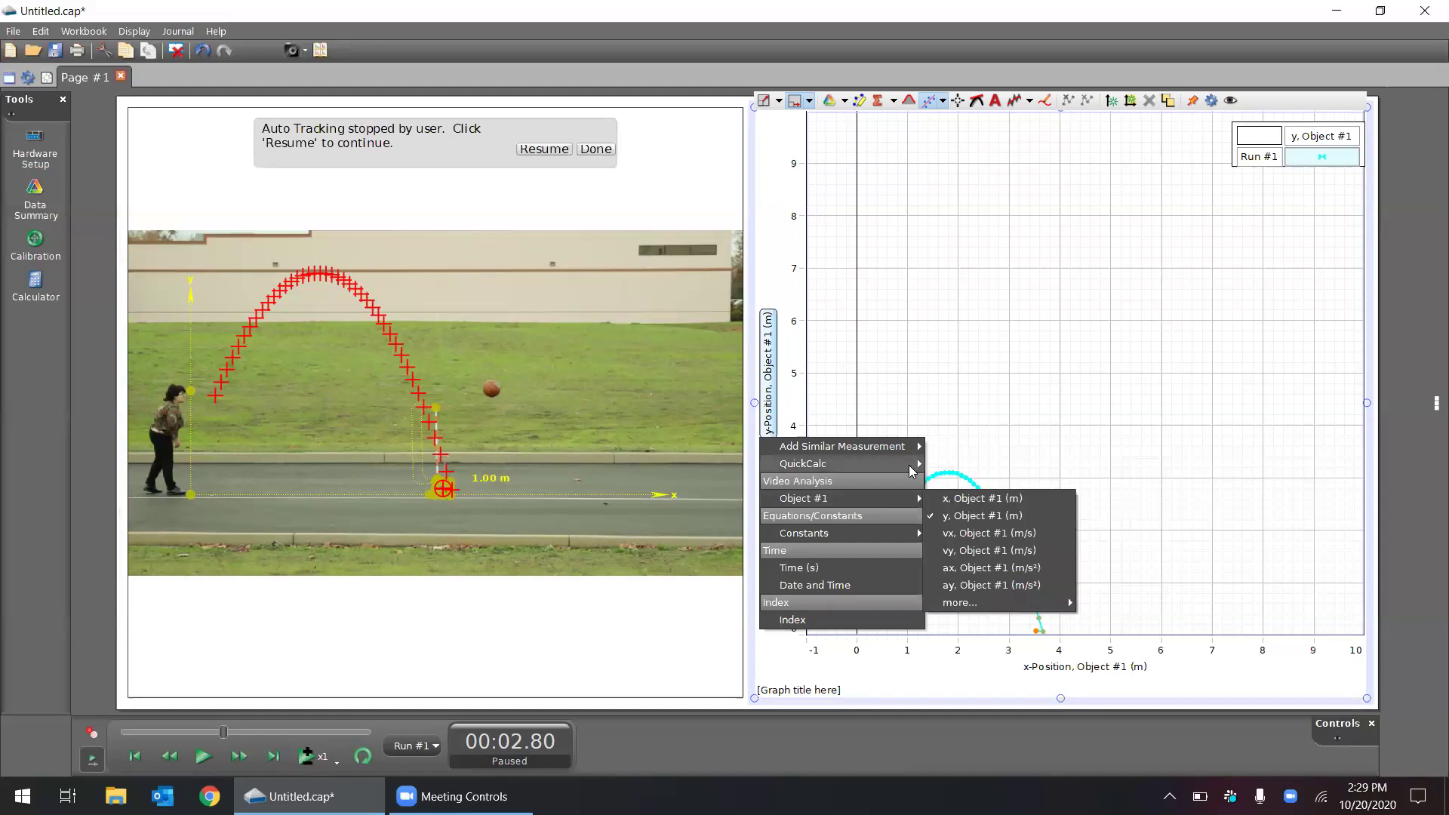
{"action": "mouse_move", "coordinate": [909, 498]}
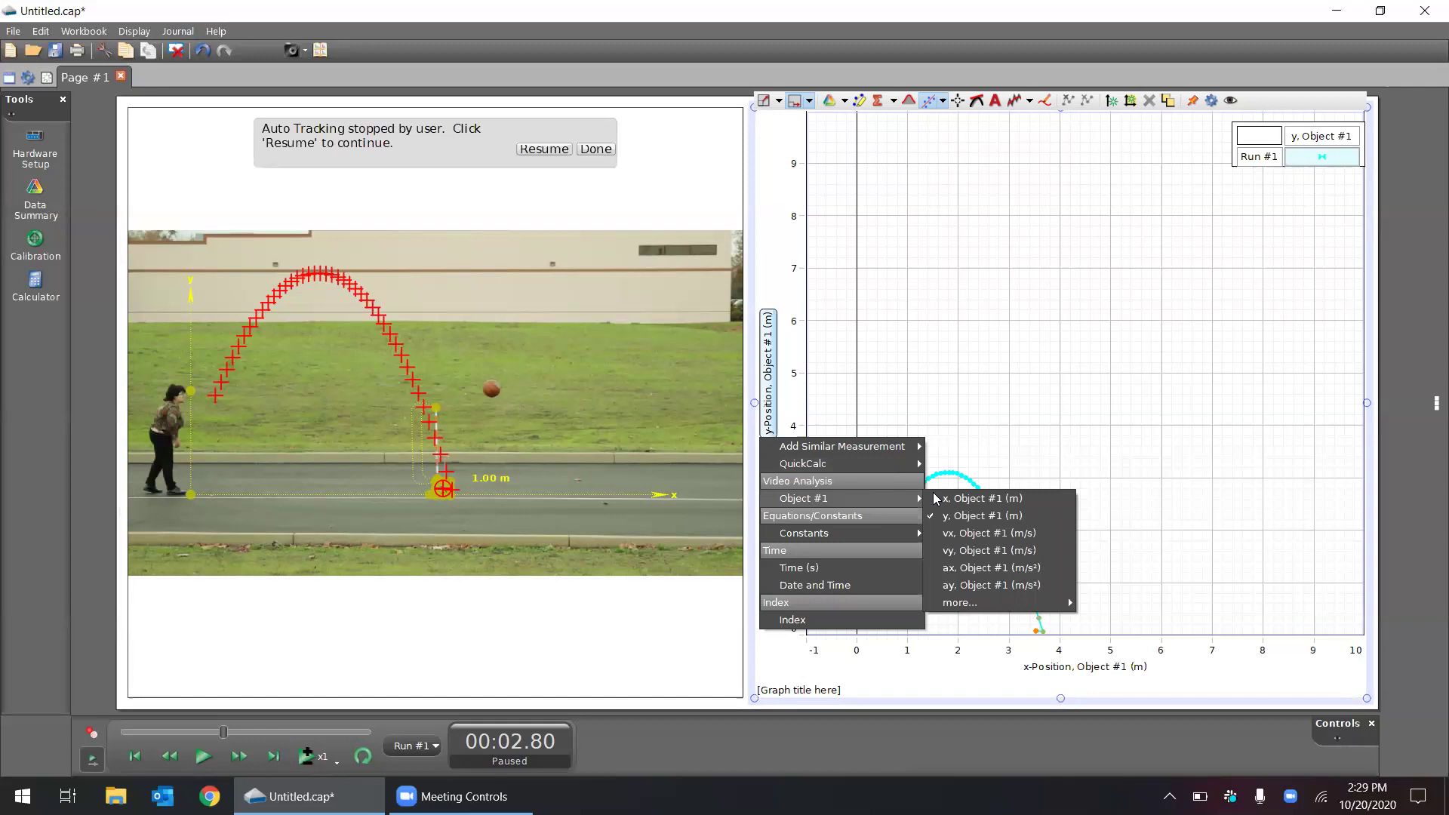
{"action": "left_click", "coordinate": [973, 553]}
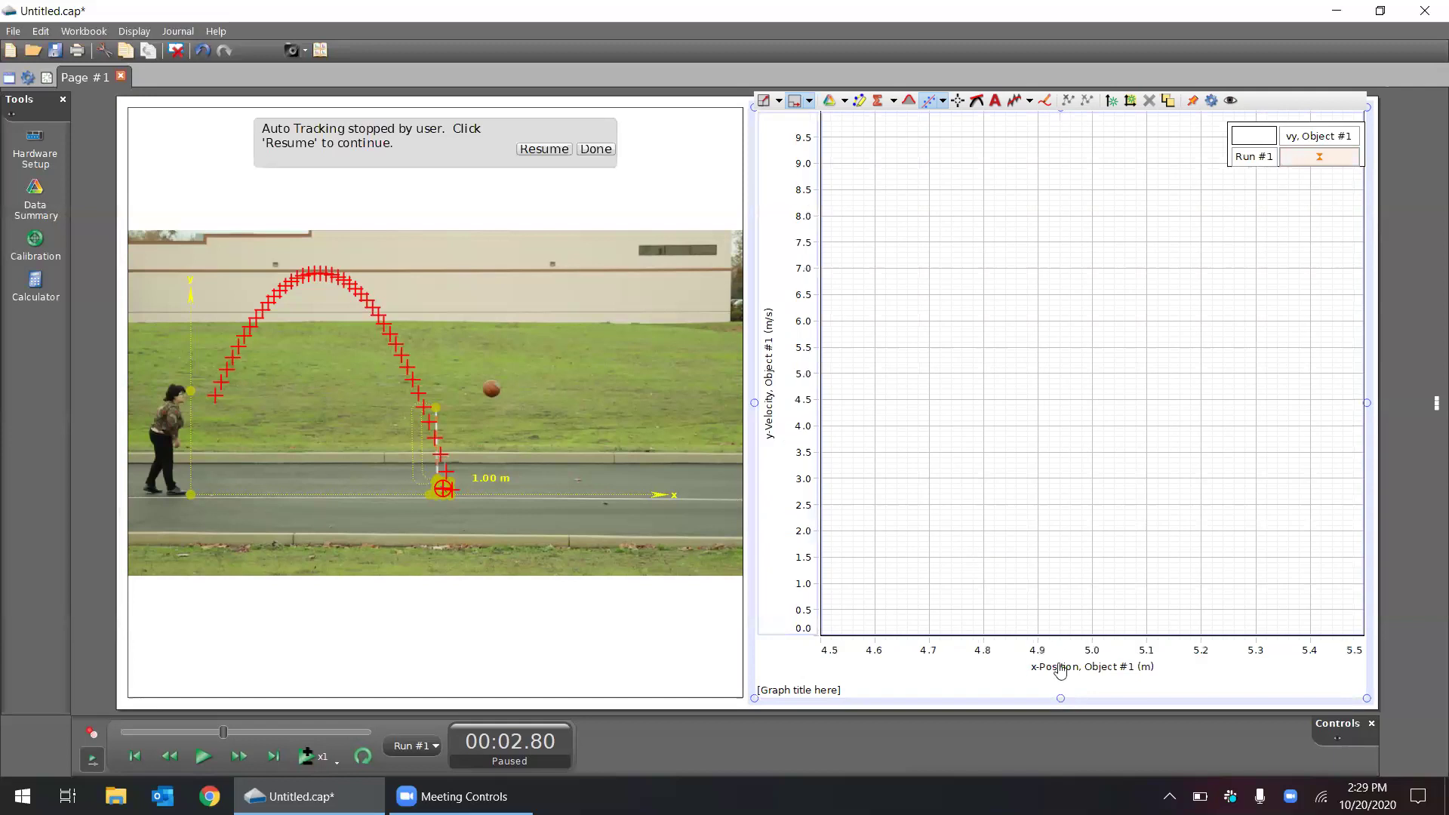
{"action": "left_click", "coordinate": [1062, 682]}
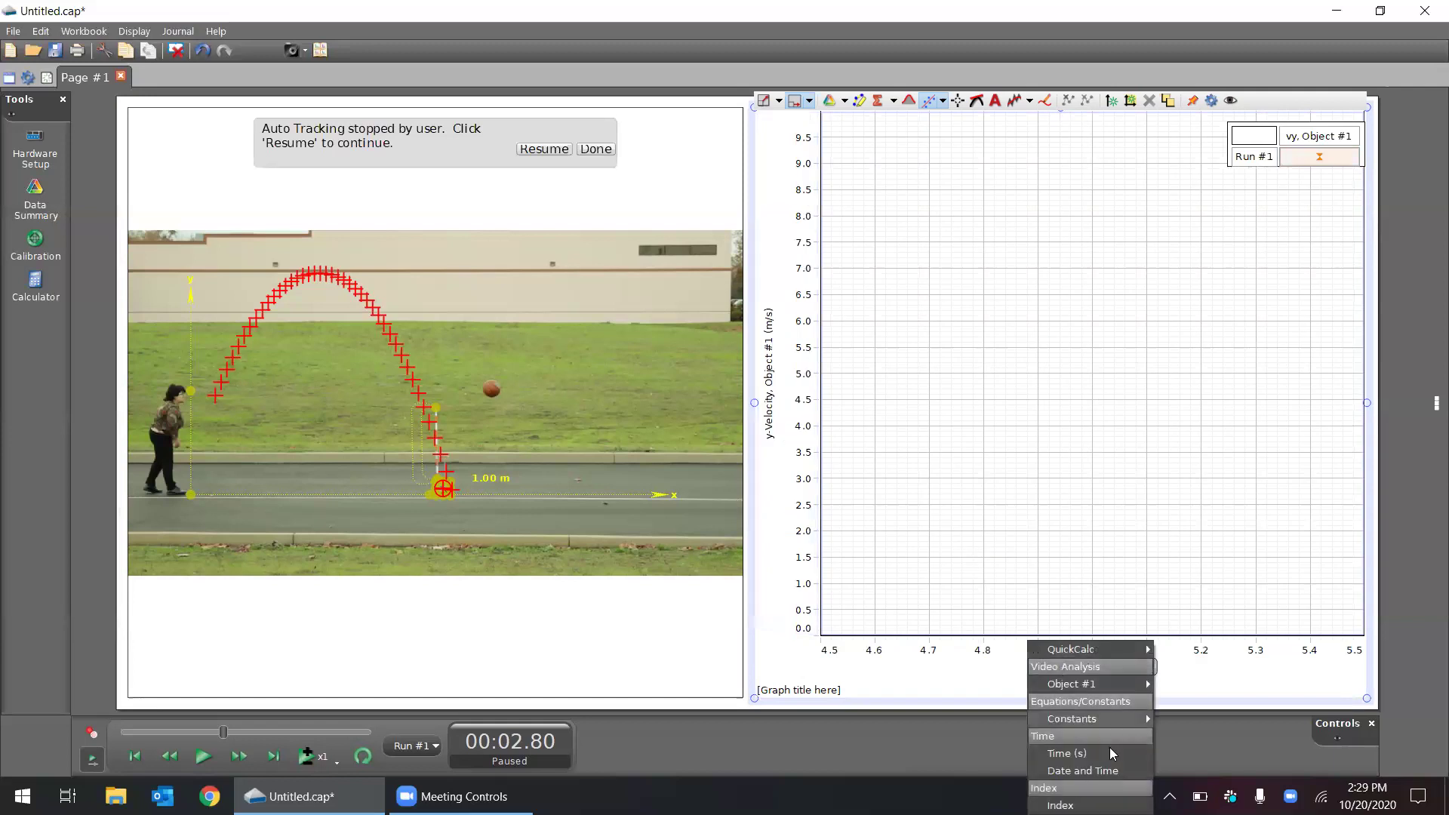
{"action": "left_click", "coordinate": [1108, 749]}
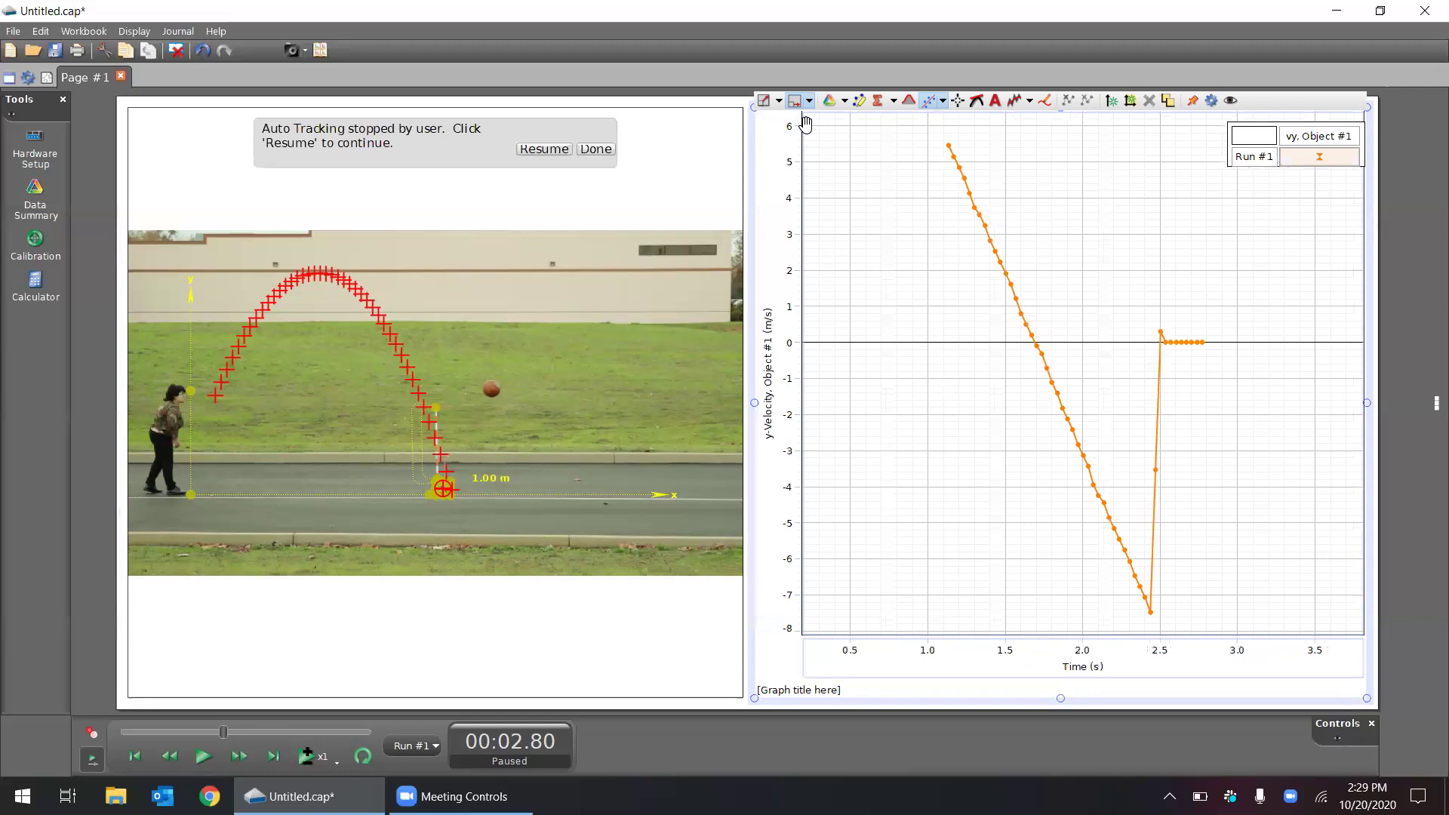
Step: Rescale the graph and select the straight, descending pre-bounce velocity points
{"action": "left_click", "coordinate": [764, 100]}
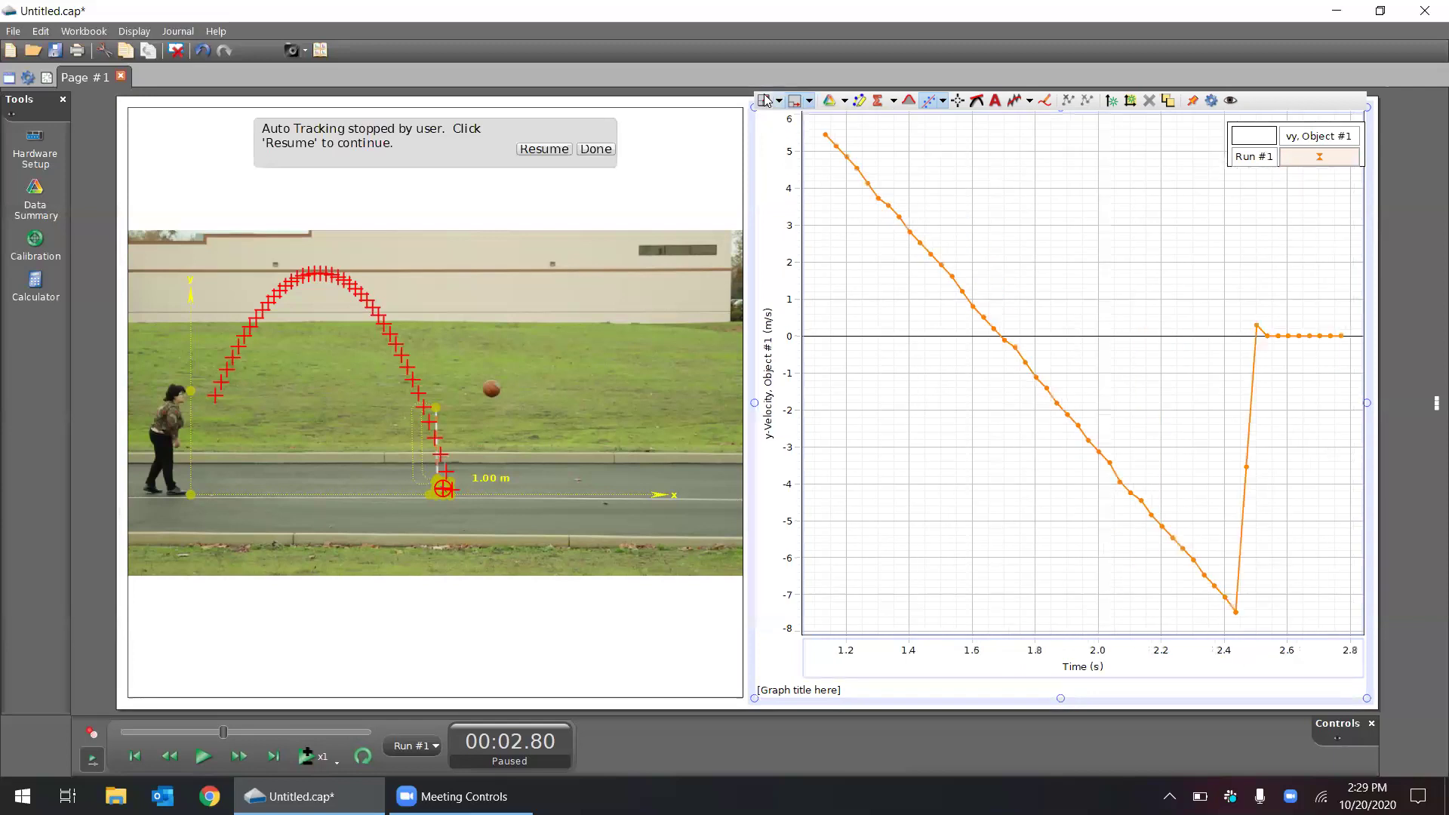
{"action": "left_click", "coordinate": [858, 102]}
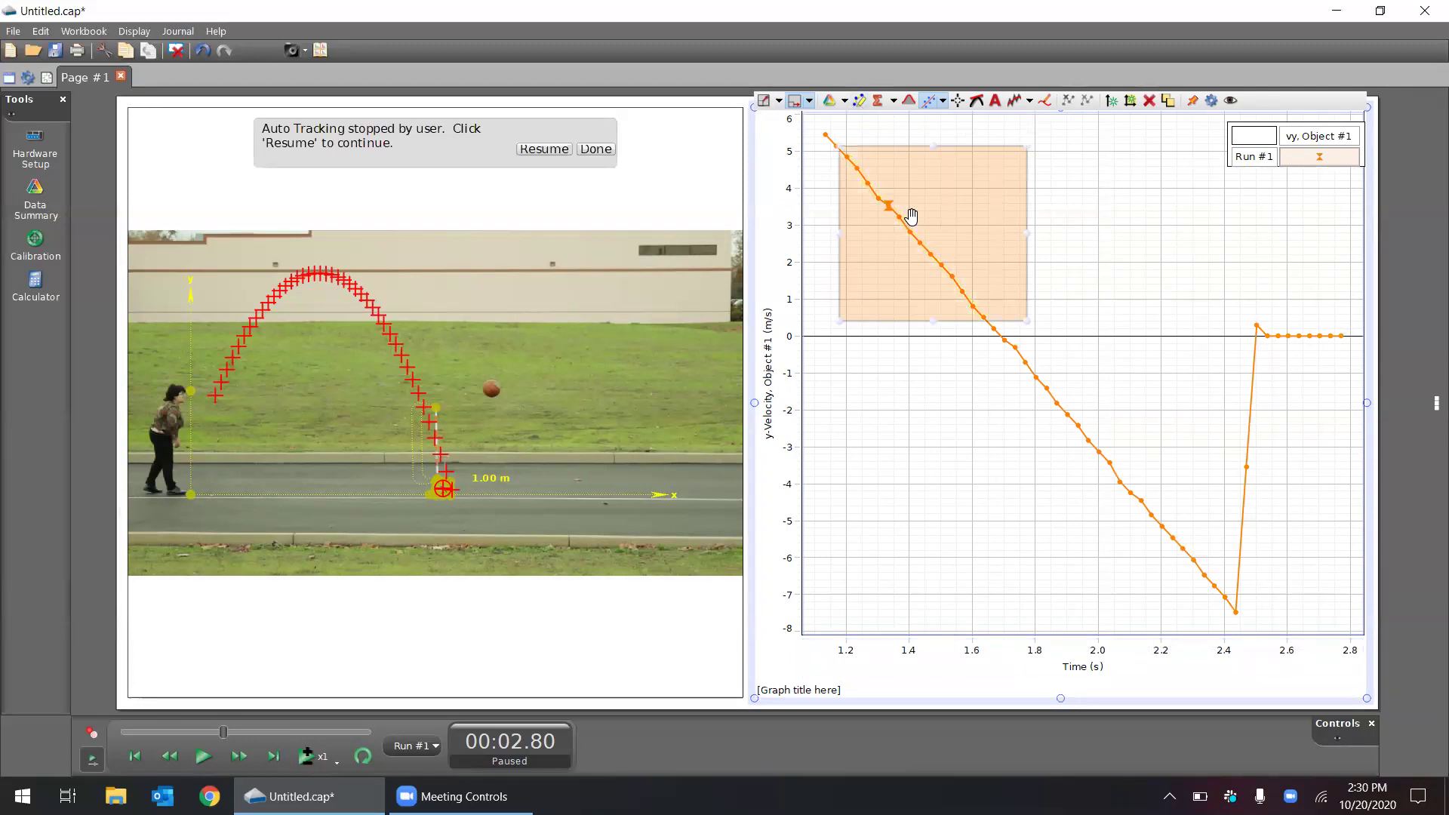
{"action": "left_click_drag", "start_coordinate": [909, 213], "coordinate": [903, 194]}
{"action": "left_click_drag", "start_coordinate": [1034, 337], "coordinate": [1192, 535]}
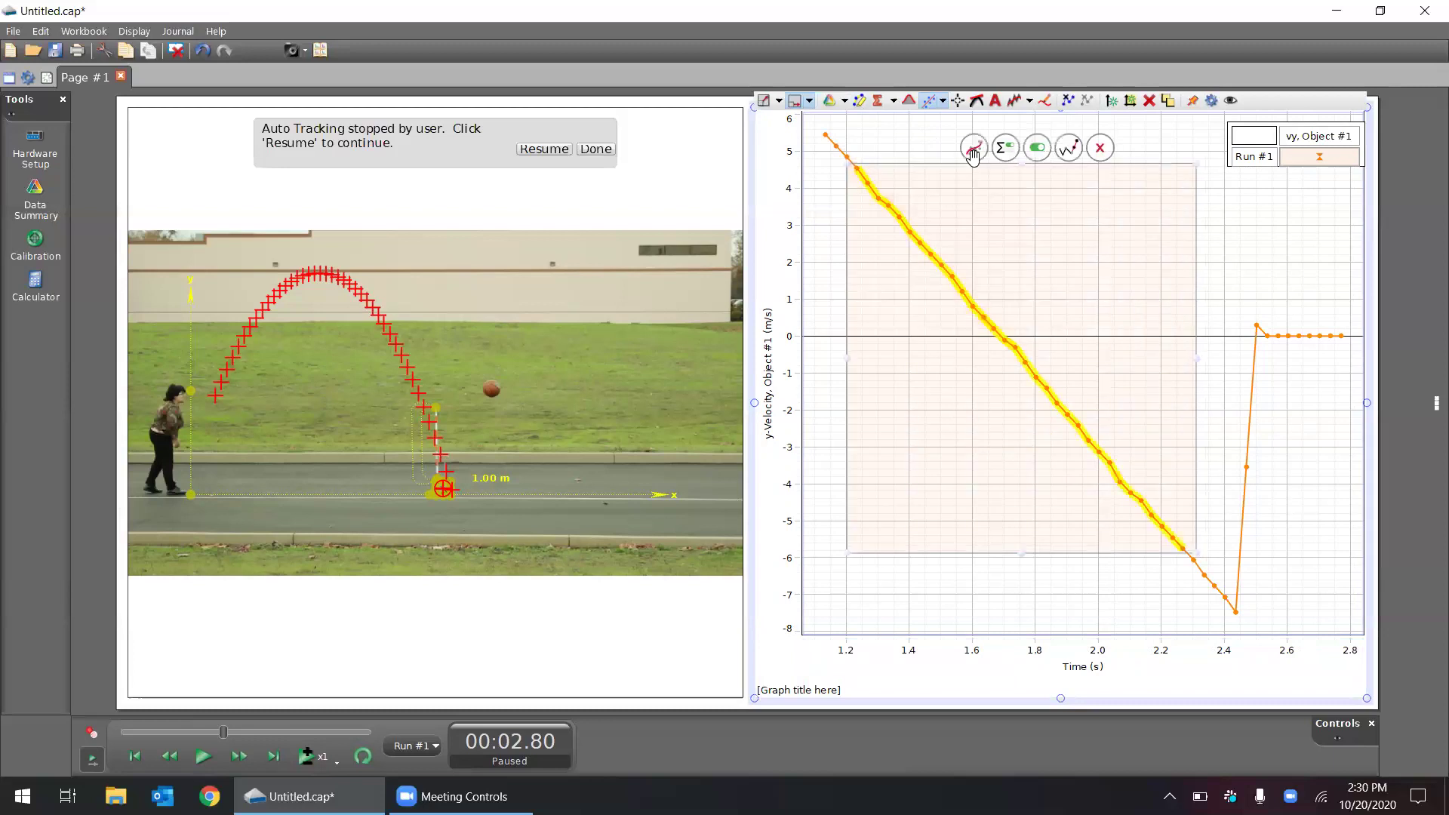
Step: Apply a linear fit to the selection (slope −9.99 m/s²) and move its results box higher
{"action": "left_click", "coordinate": [975, 149]}
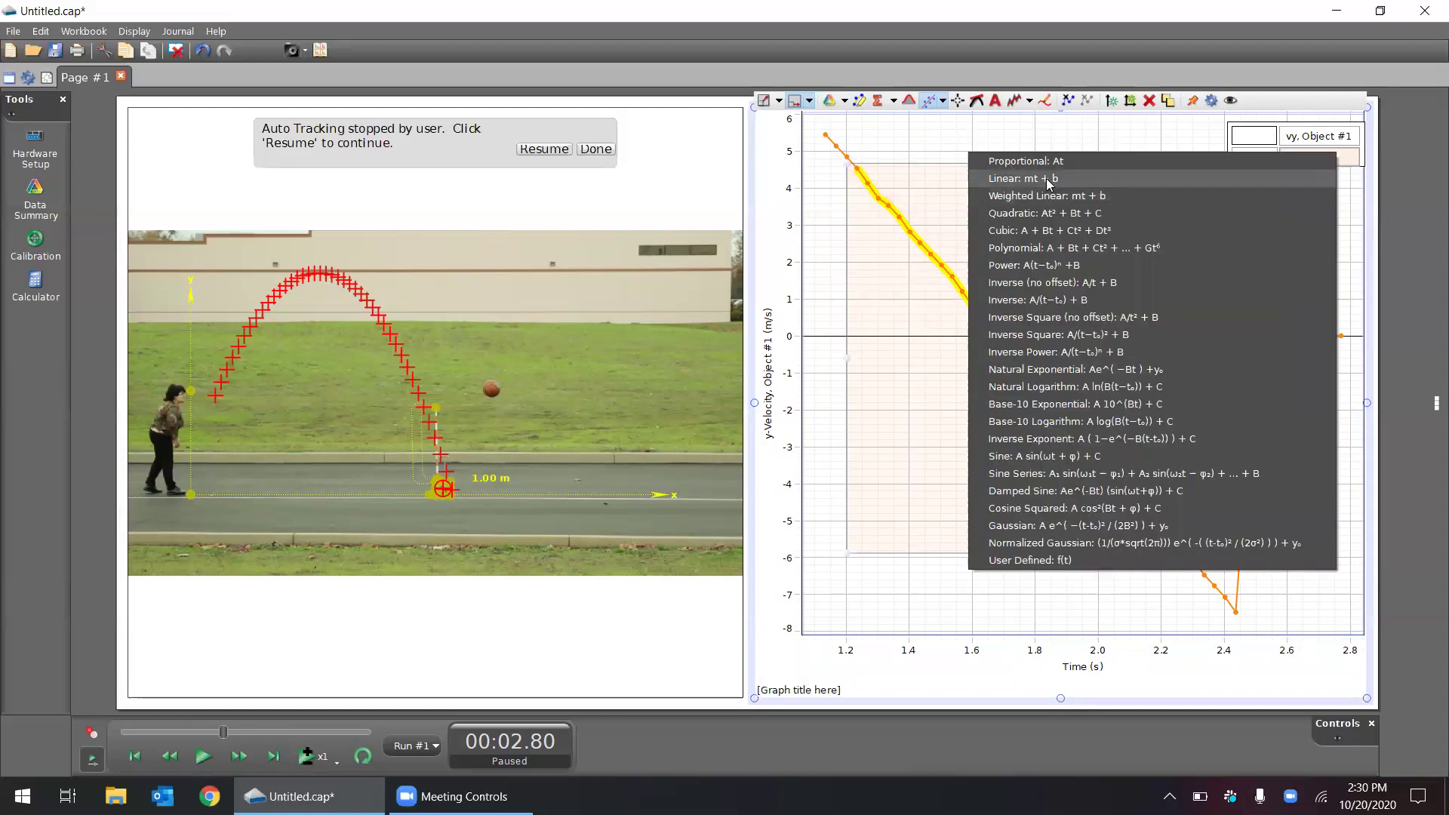
{"action": "left_click", "coordinate": [1057, 176]}
{"action": "left_click", "coordinate": [950, 148]}
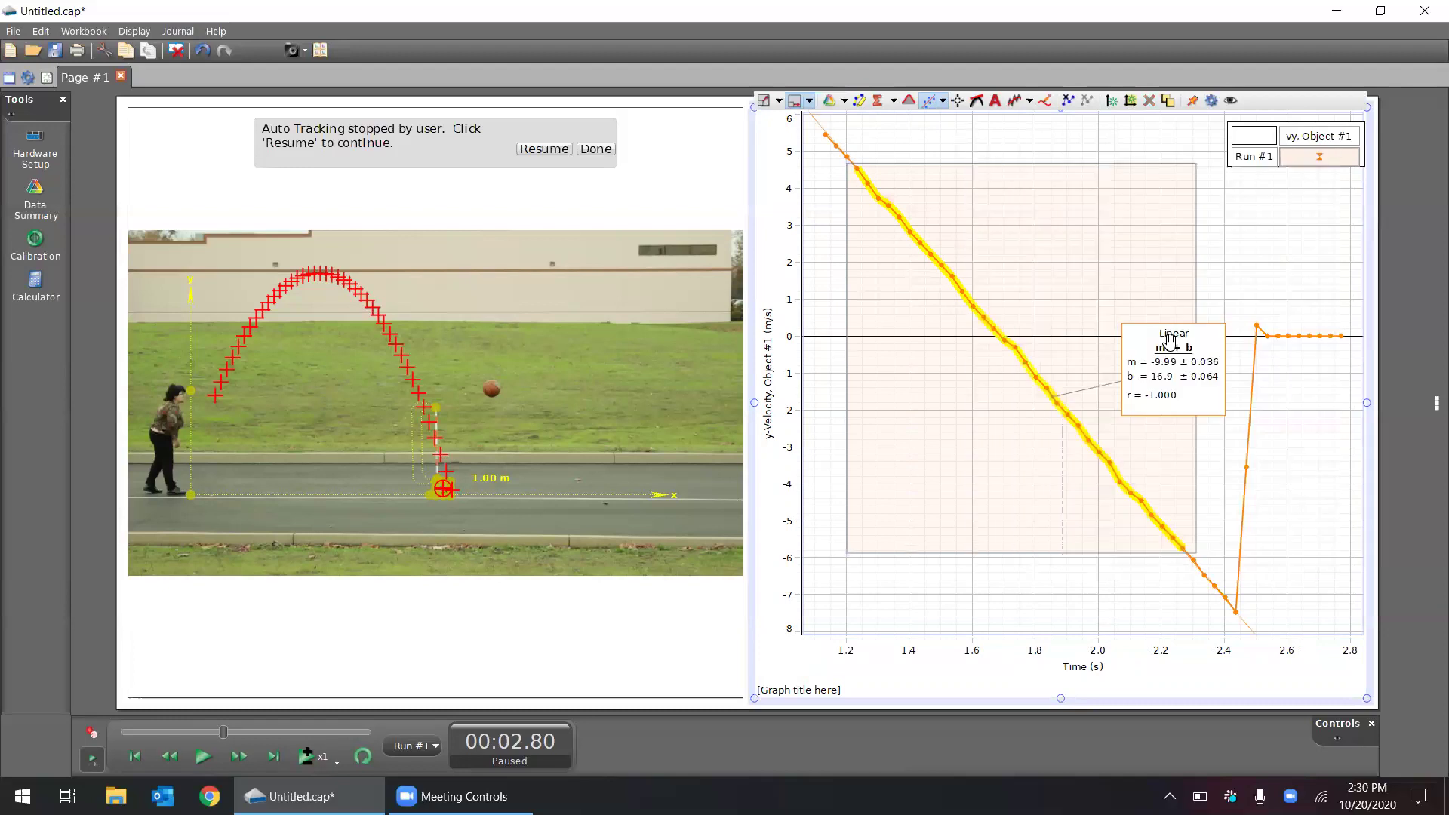
{"action": "left_click_drag", "start_coordinate": [1164, 341], "coordinate": [1175, 265]}
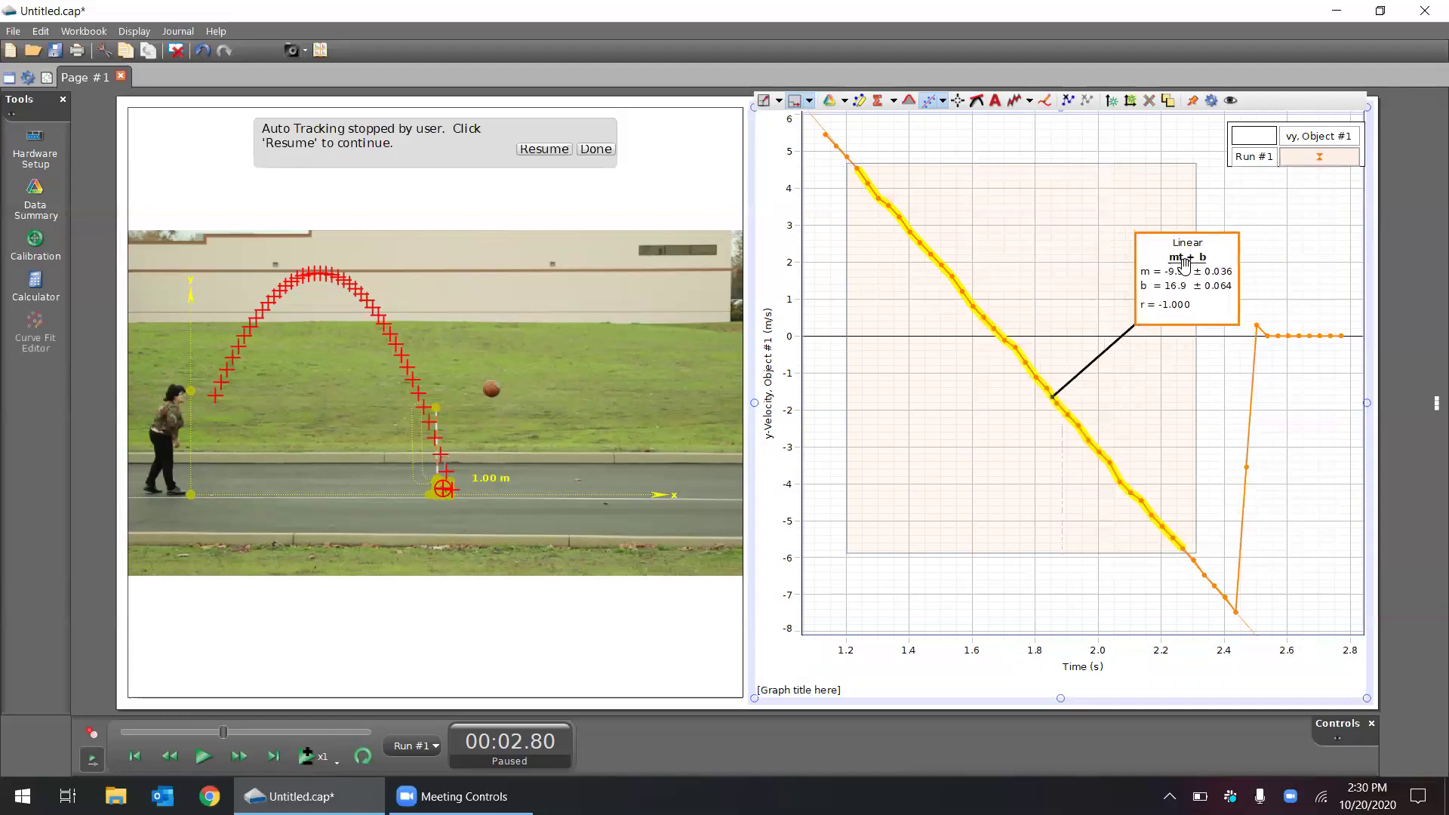
{"action": "mouse_move", "coordinate": [1168, 273]}
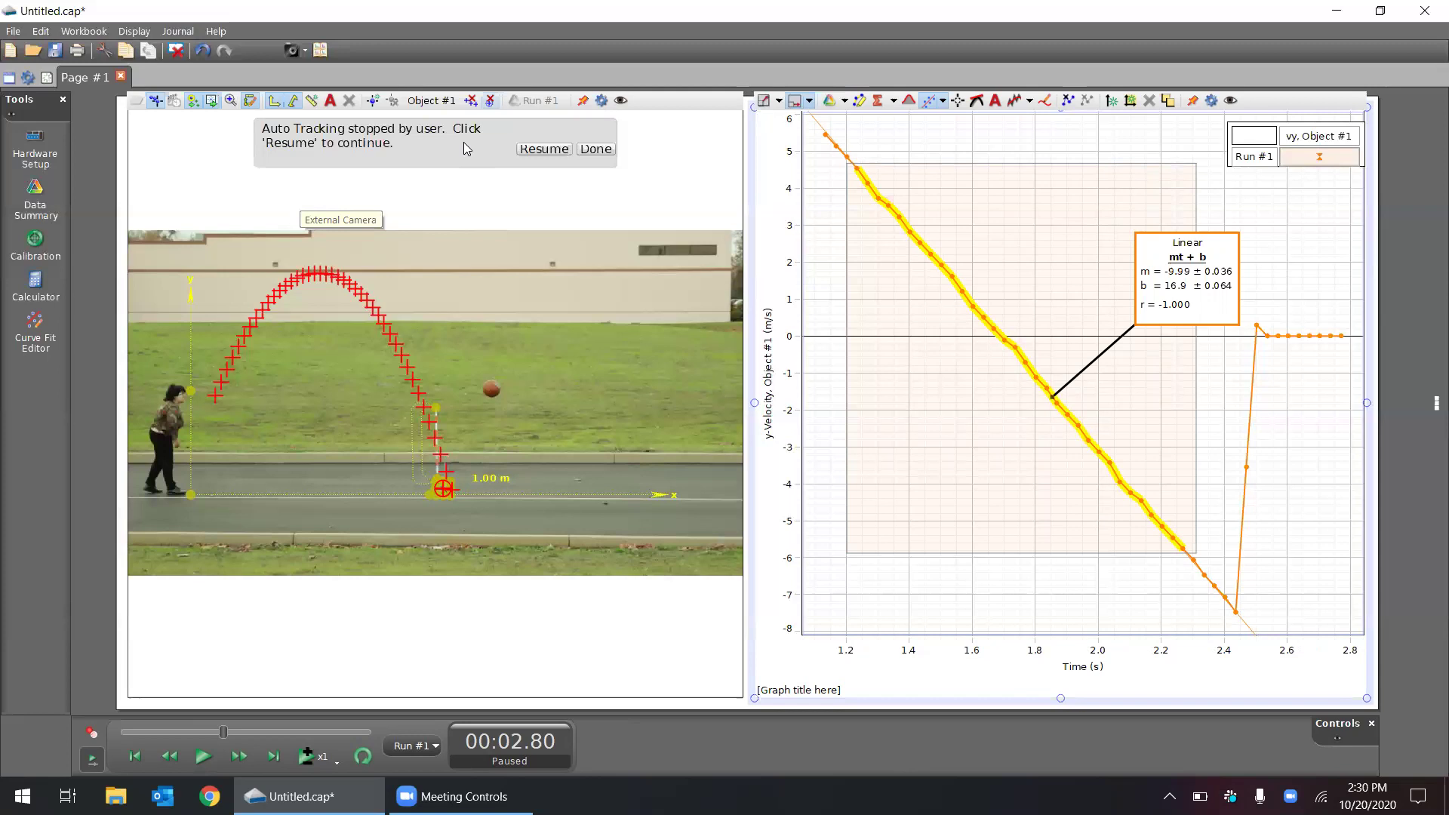
Step: Finish auto tracking and start a new experiment, discarding the unsaved ball-bounce analysis
{"action": "left_click", "coordinate": [596, 150]}
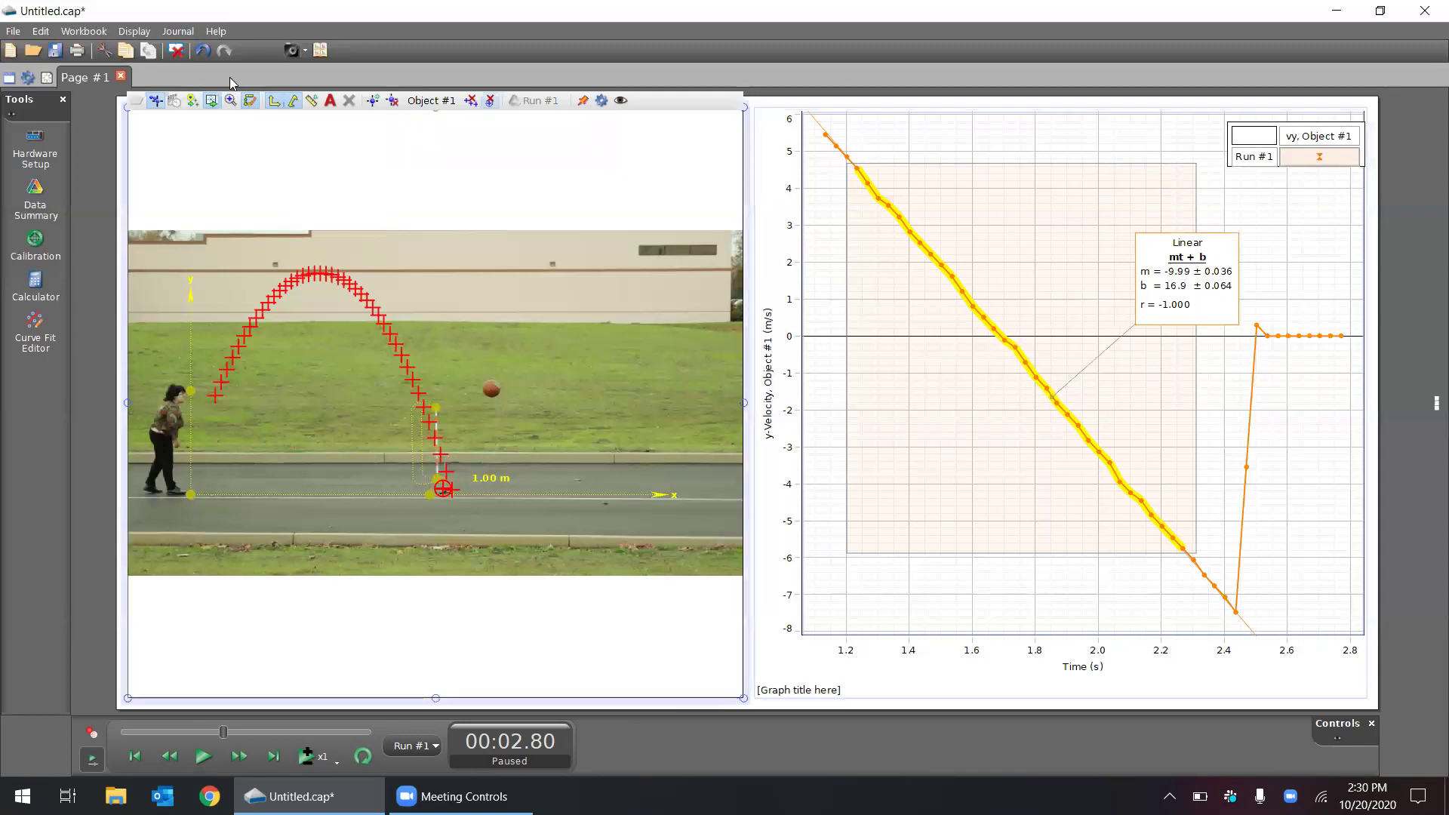
{"action": "left_click", "coordinate": [10, 50]}
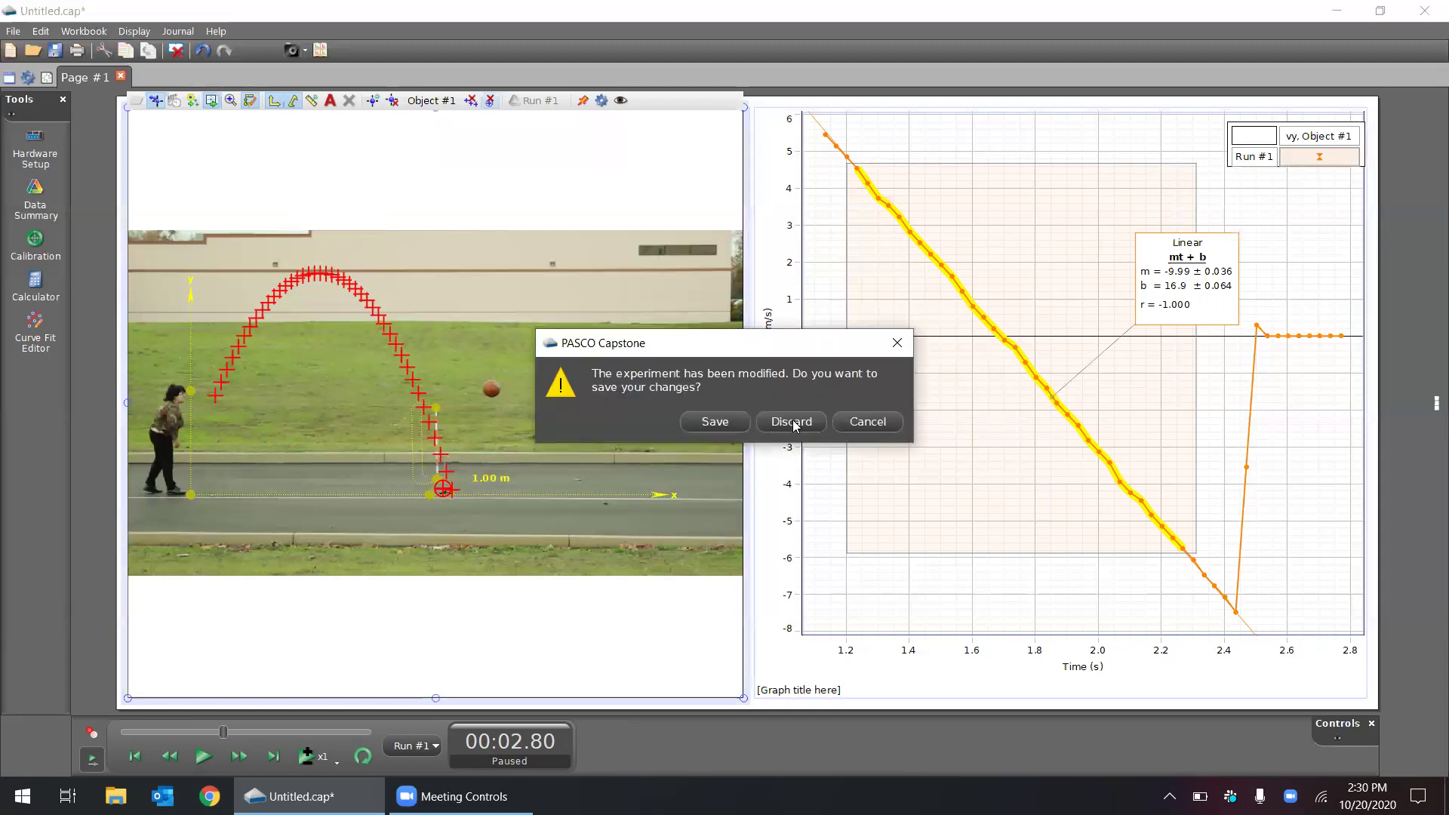
{"action": "left_click", "coordinate": [794, 425]}
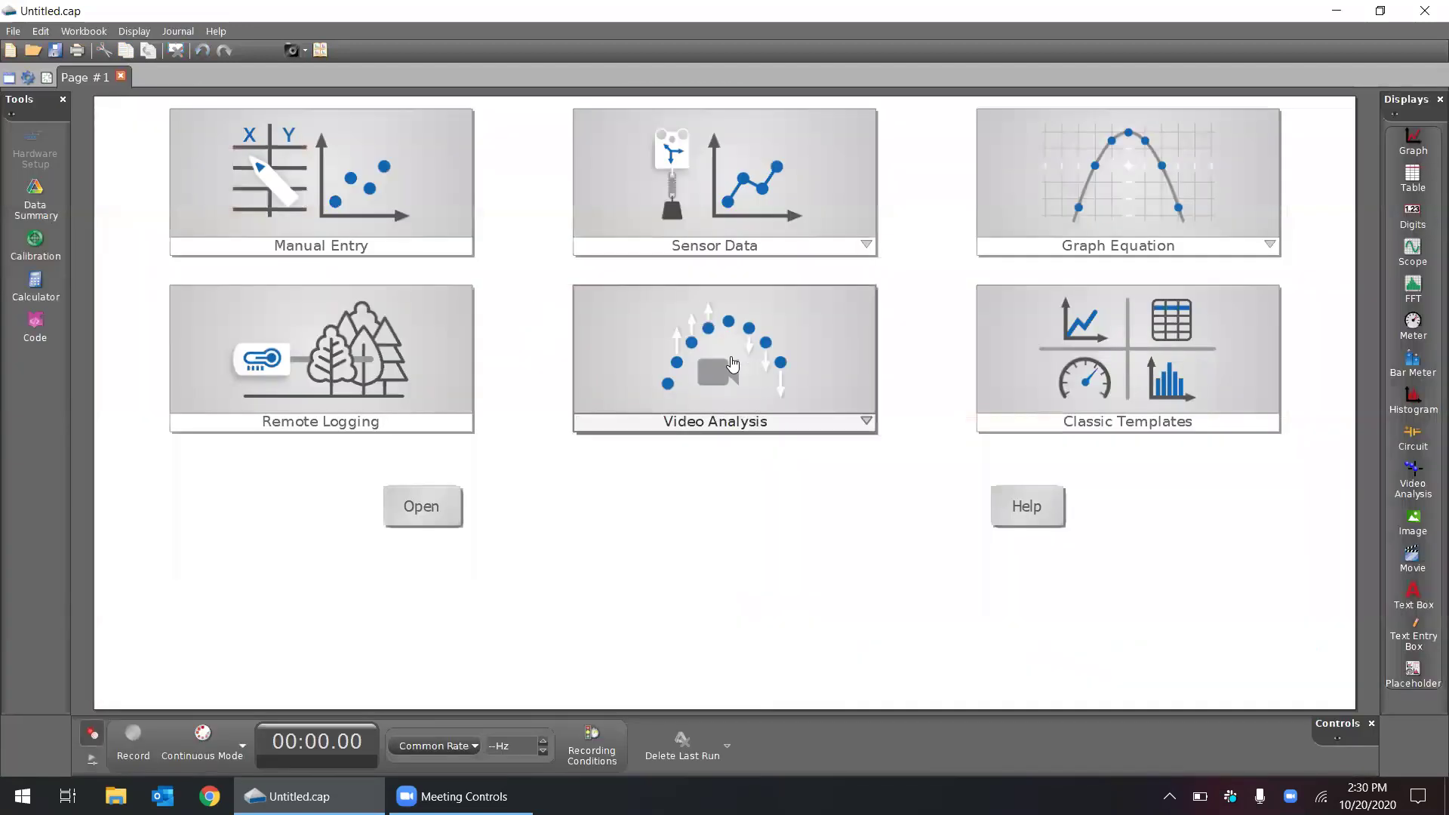
Step: Load ball bounce.mp4 for video analysis, placing the origin at ground level and the 1.00 m scale along the pole
{"action": "left_click", "coordinate": [732, 364]}
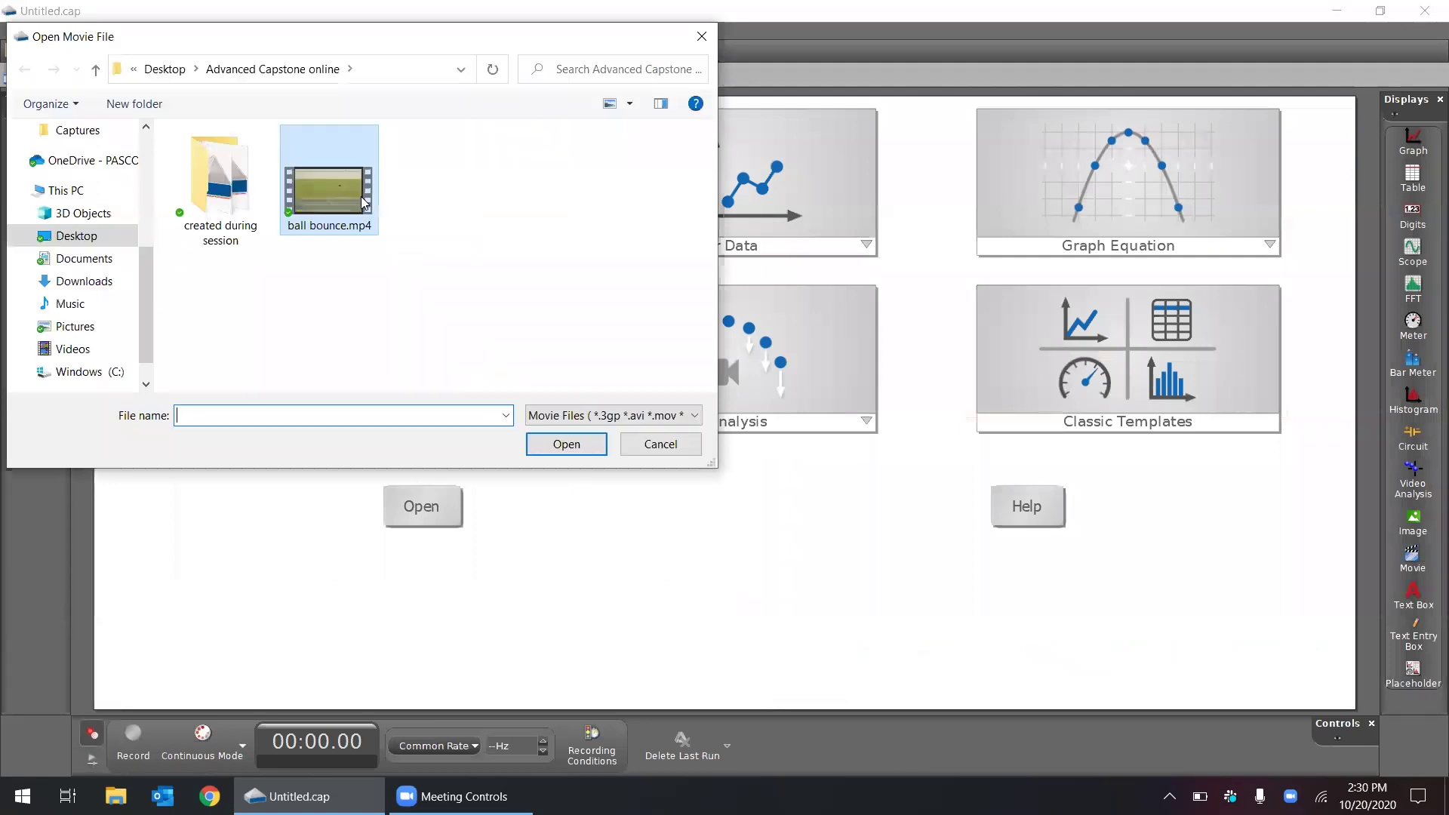
{"action": "double_click", "coordinate": [363, 202]}
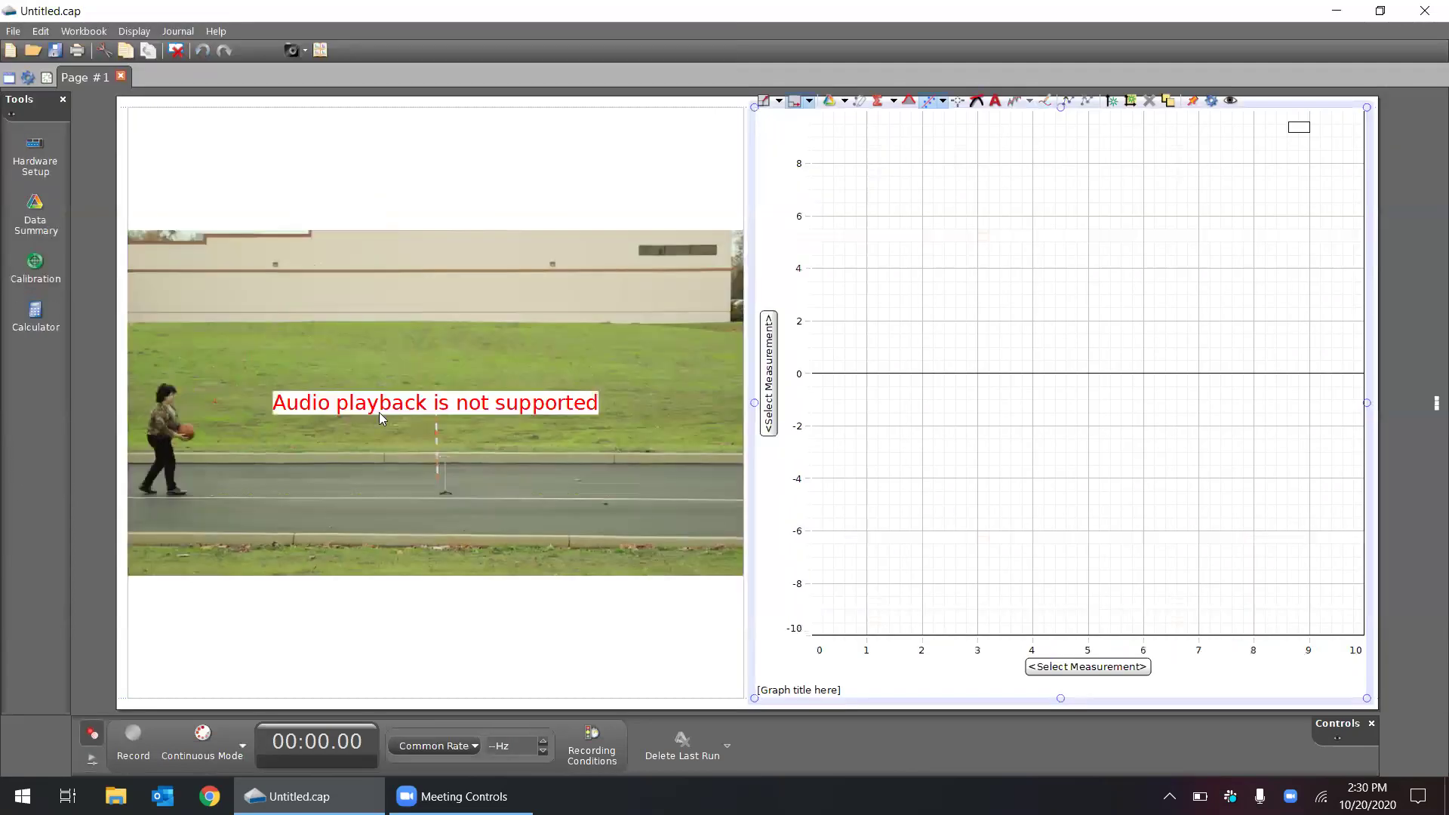
{"action": "left_click_drag", "start_coordinate": [210, 511], "coordinate": [192, 495]}
{"action": "left_click_drag", "start_coordinate": [177, 314], "coordinate": [437, 481]}
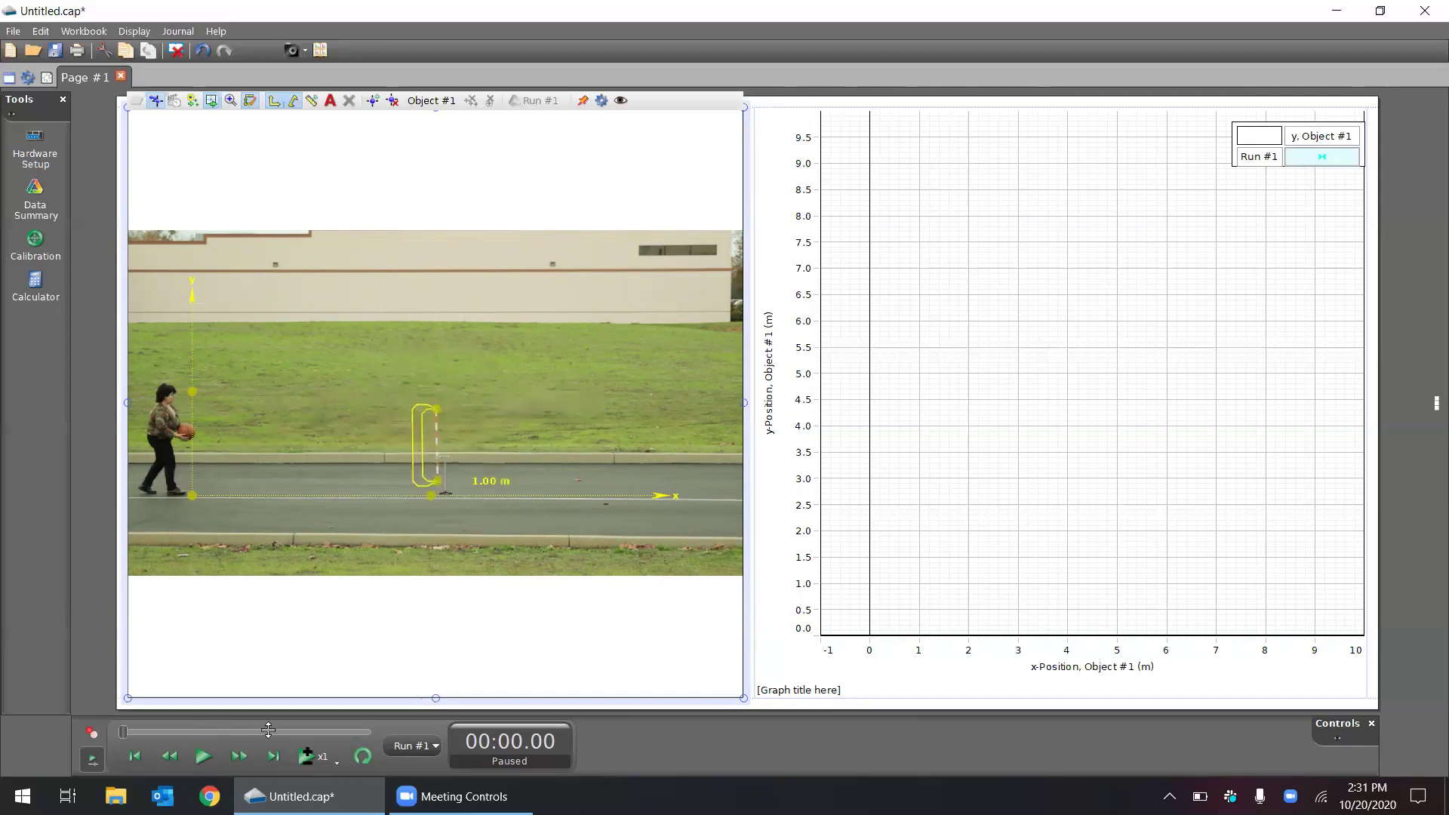
Step: Play the video, pause near 1.2 s, and step back to the release frame at 00:01.10
{"action": "left_click", "coordinate": [204, 755]}
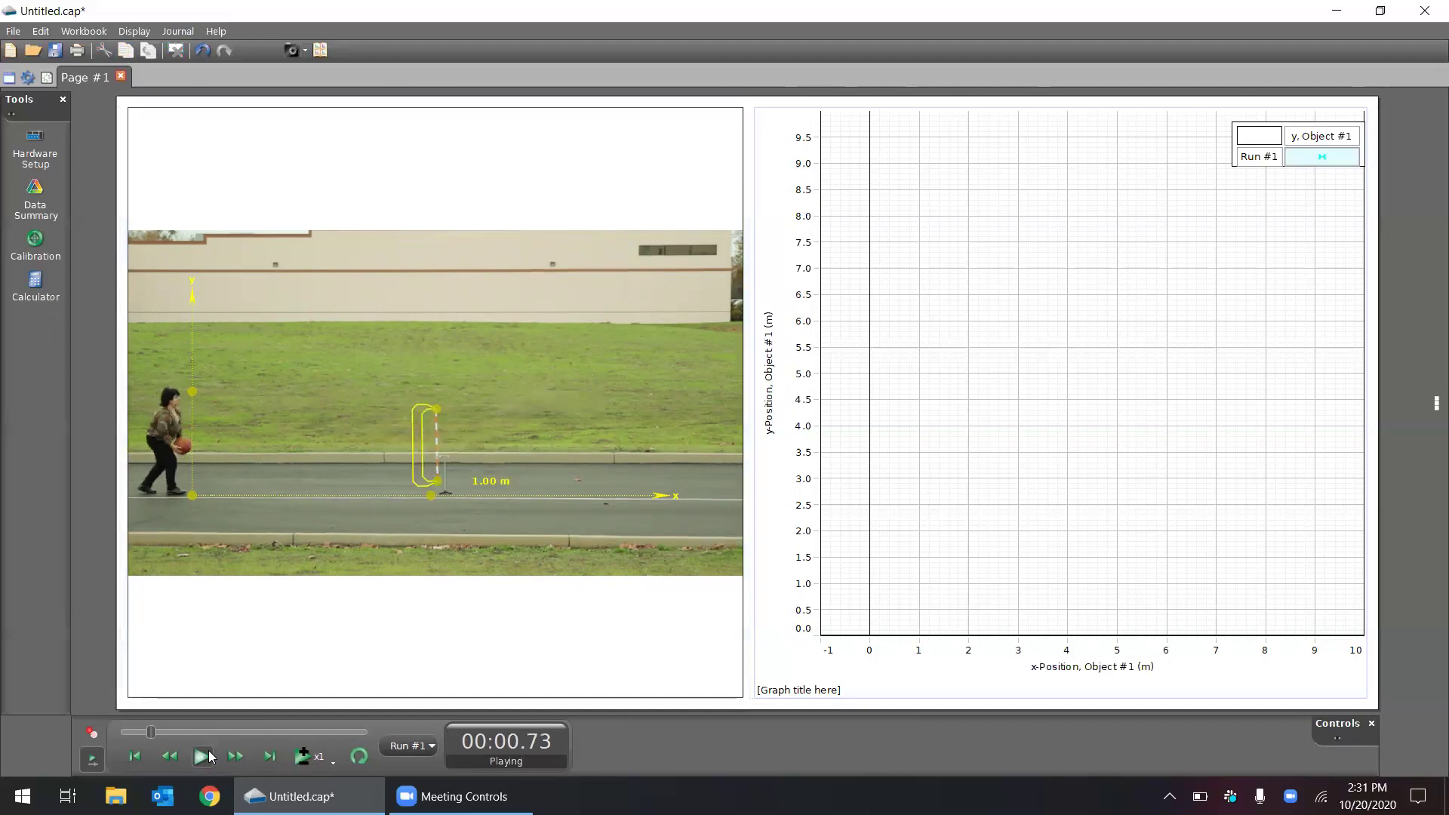
{"action": "left_click", "coordinate": [202, 755]}
{"action": "left_click", "coordinate": [172, 756]}
{"action": "left_click", "coordinate": [174, 756]}
{"action": "left_click", "coordinate": [174, 755]}
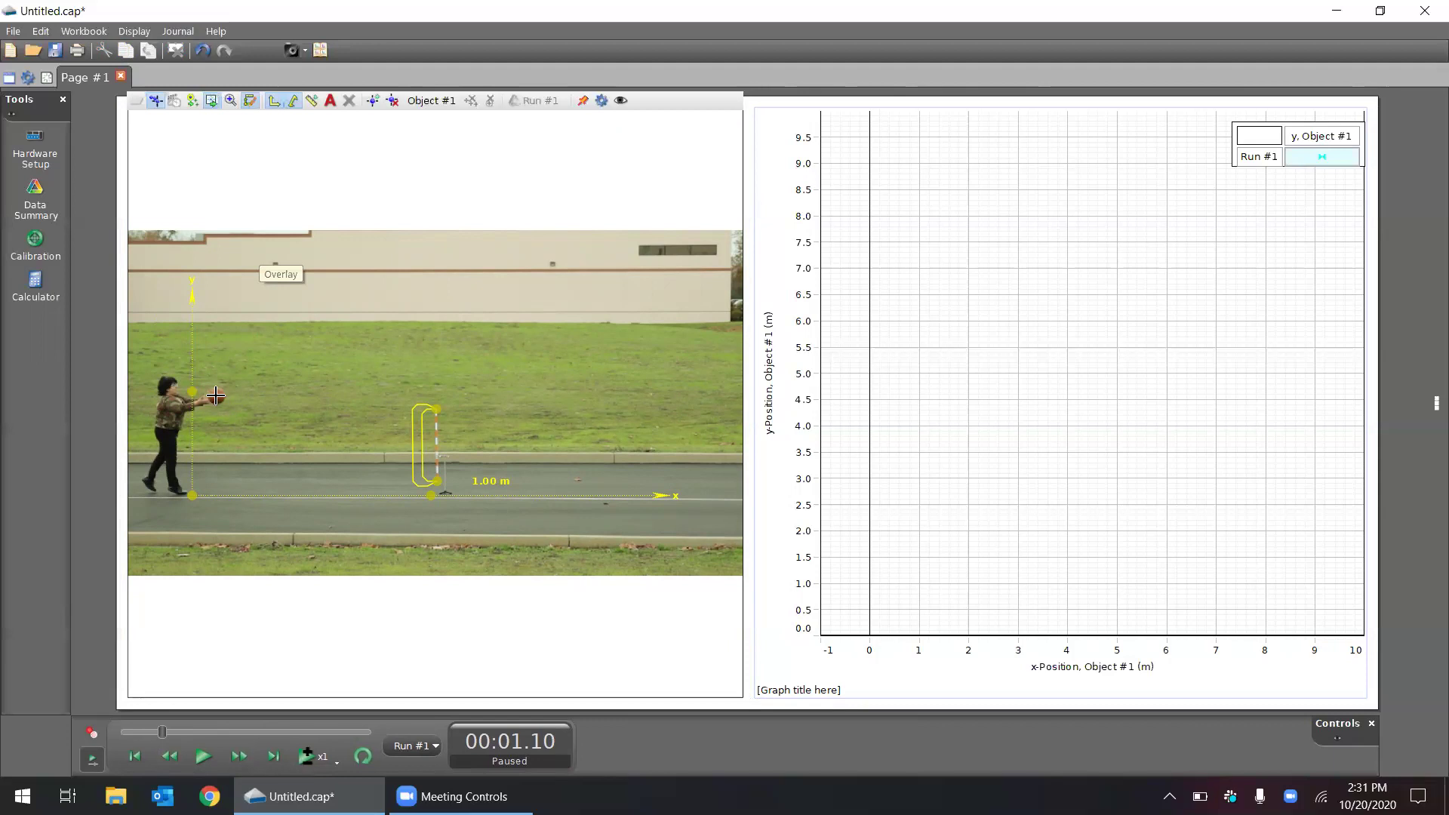
Step: Mark the ball frame by frame from its release as it rises
{"action": "left_click", "coordinate": [215, 396]}
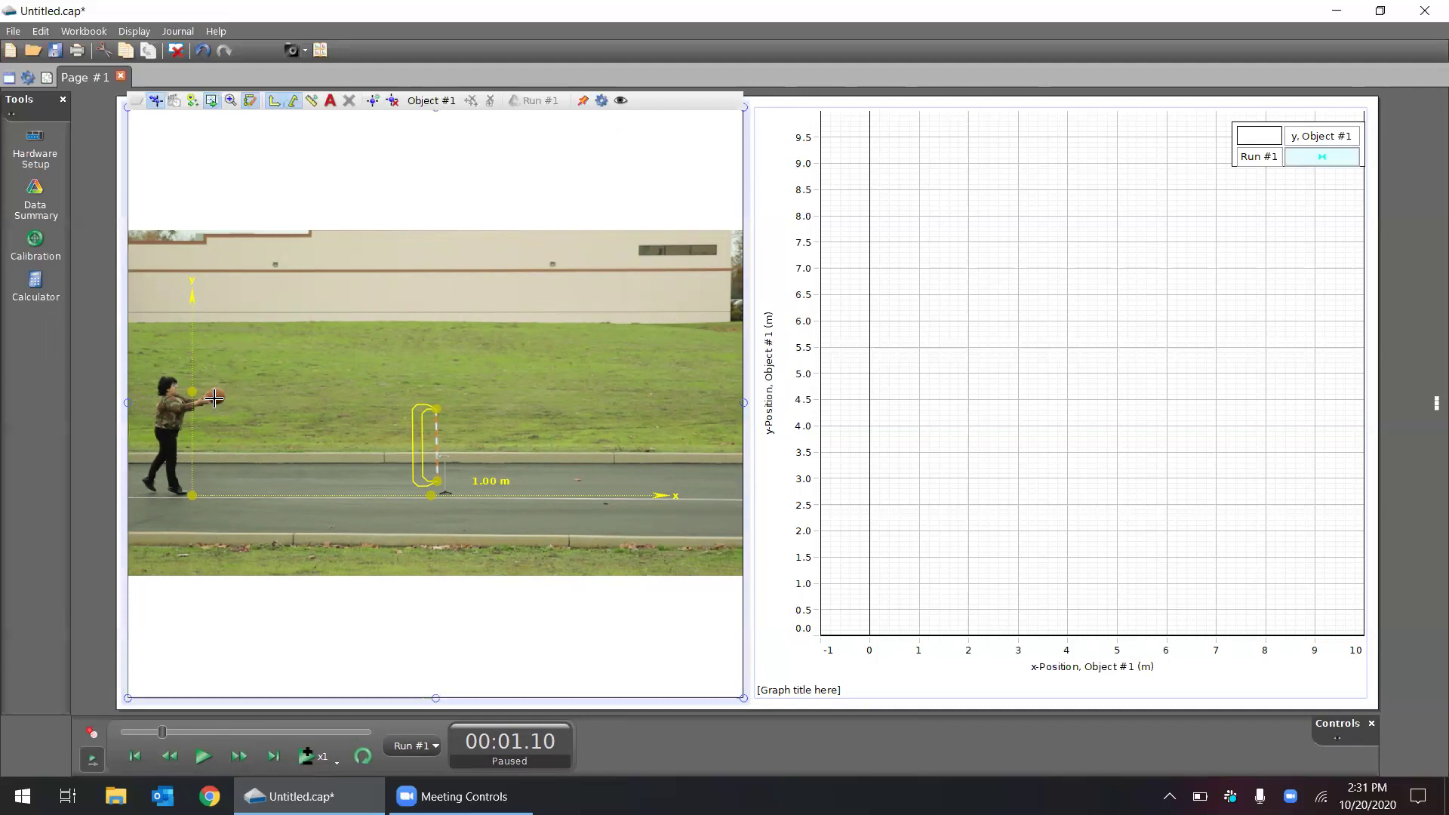
{"action": "left_click", "coordinate": [216, 397]}
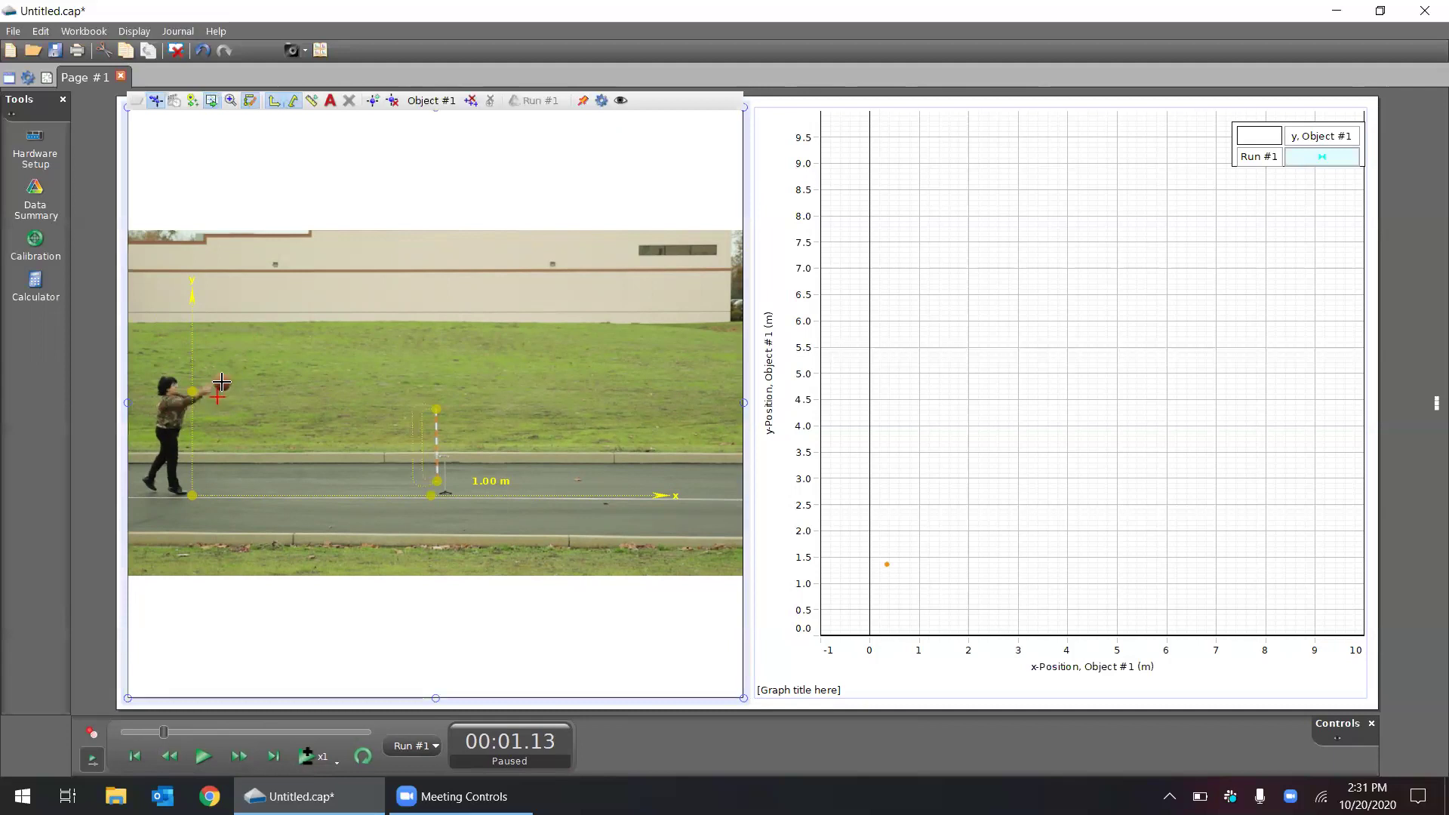
{"action": "left_click", "coordinate": [221, 383]}
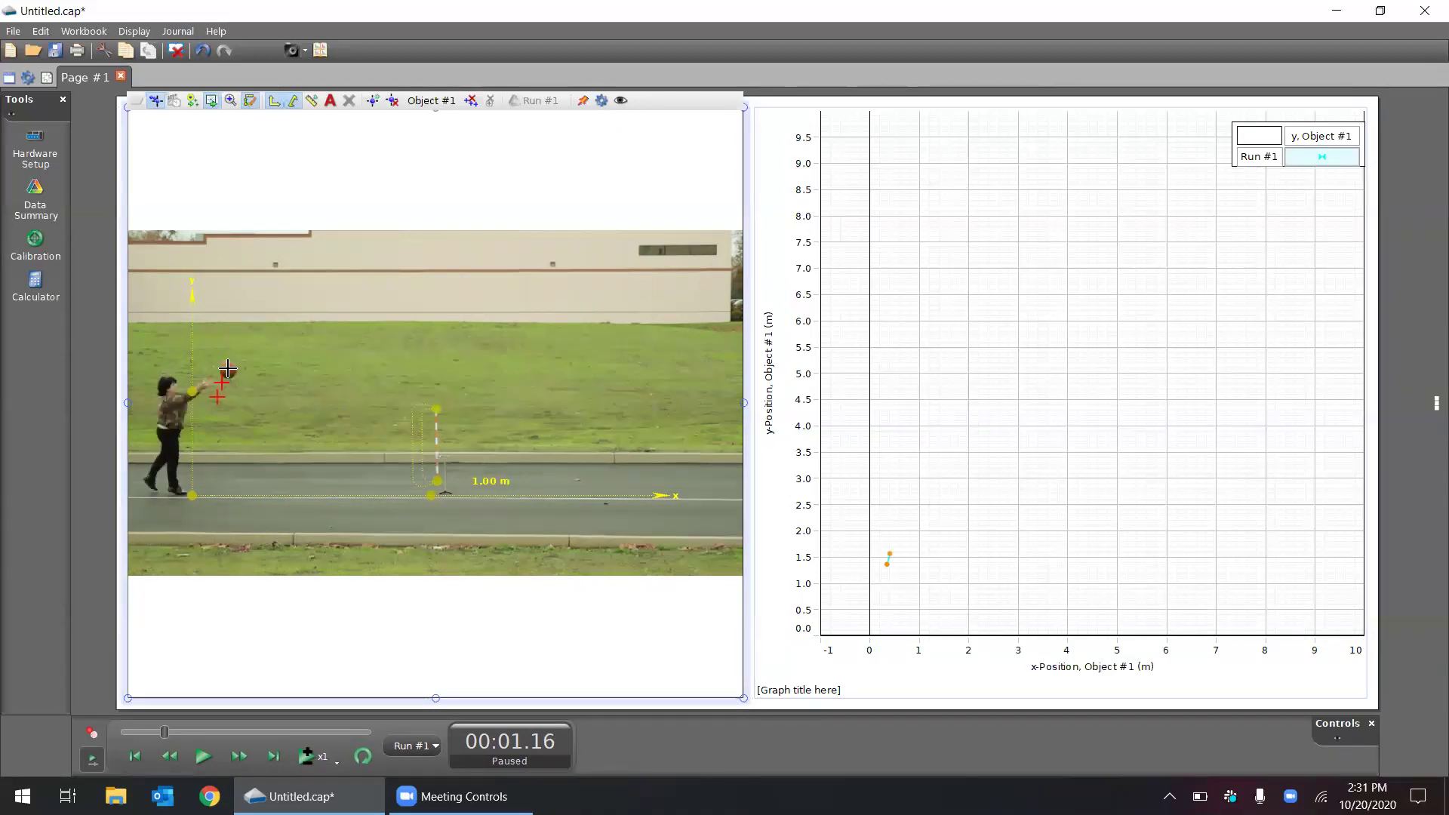
{"action": "left_click", "coordinate": [227, 367]}
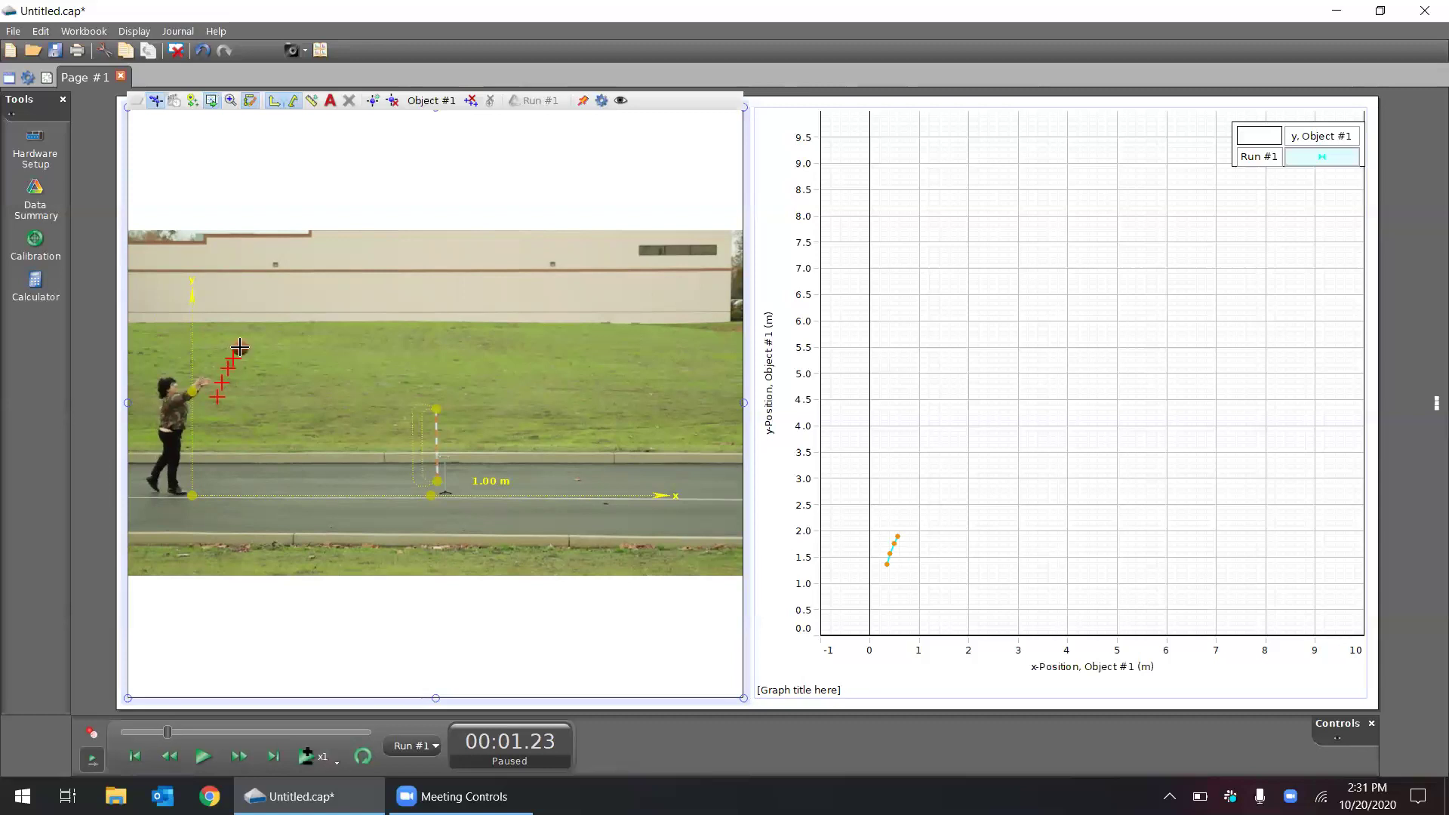
{"action": "left_click", "coordinate": [241, 346]}
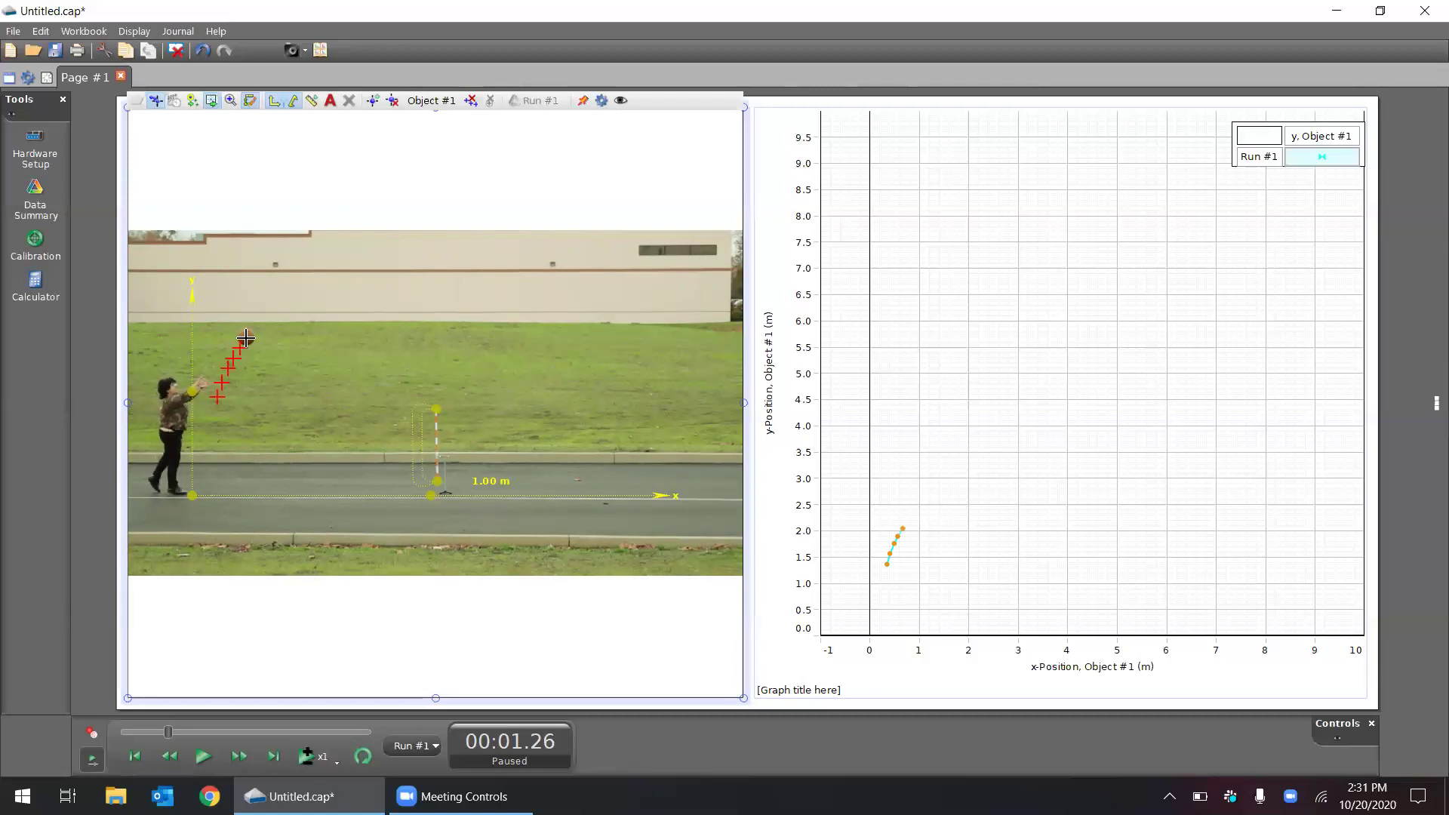
{"action": "left_click", "coordinate": [244, 336]}
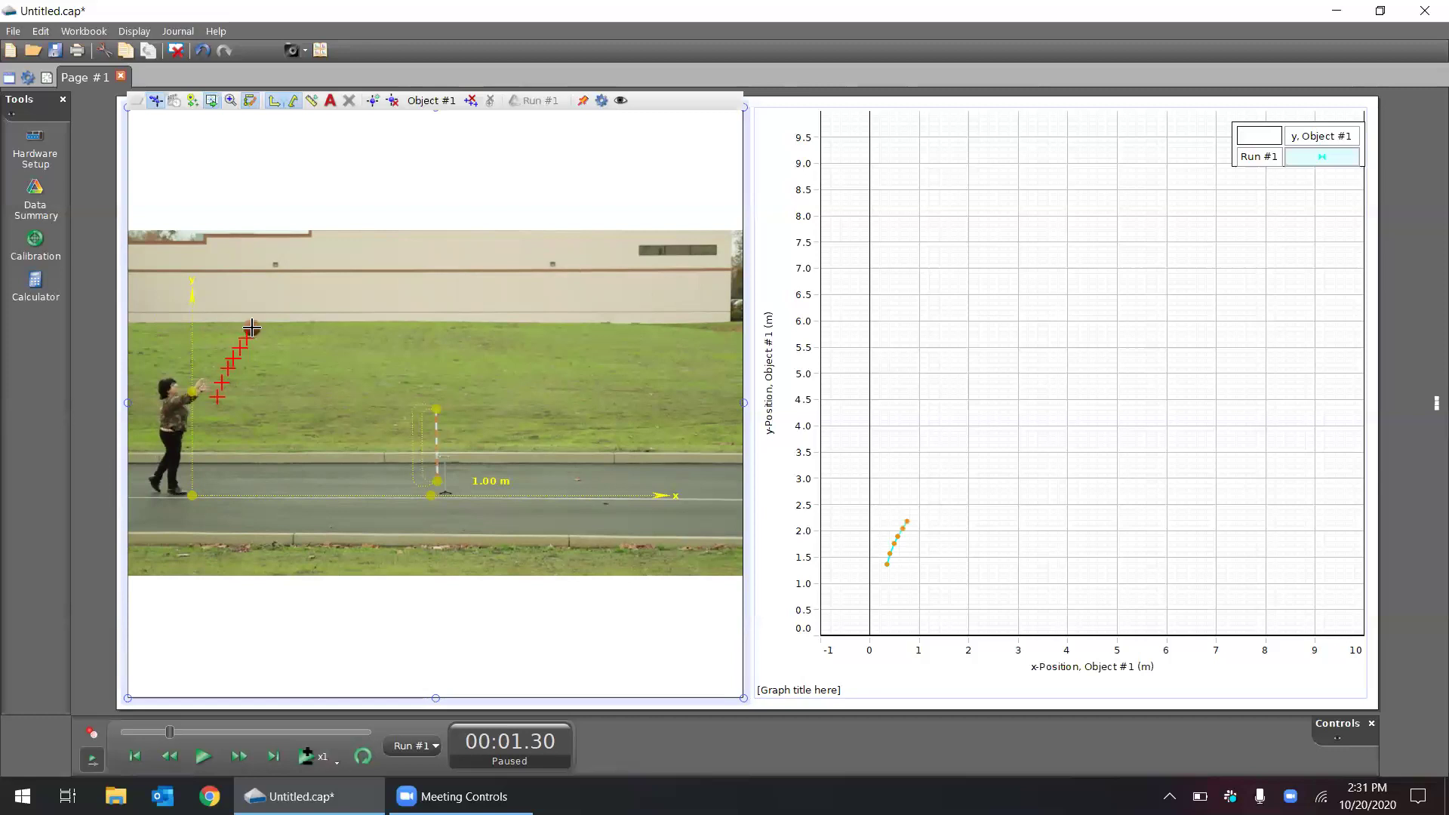
{"action": "left_click", "coordinate": [251, 327]}
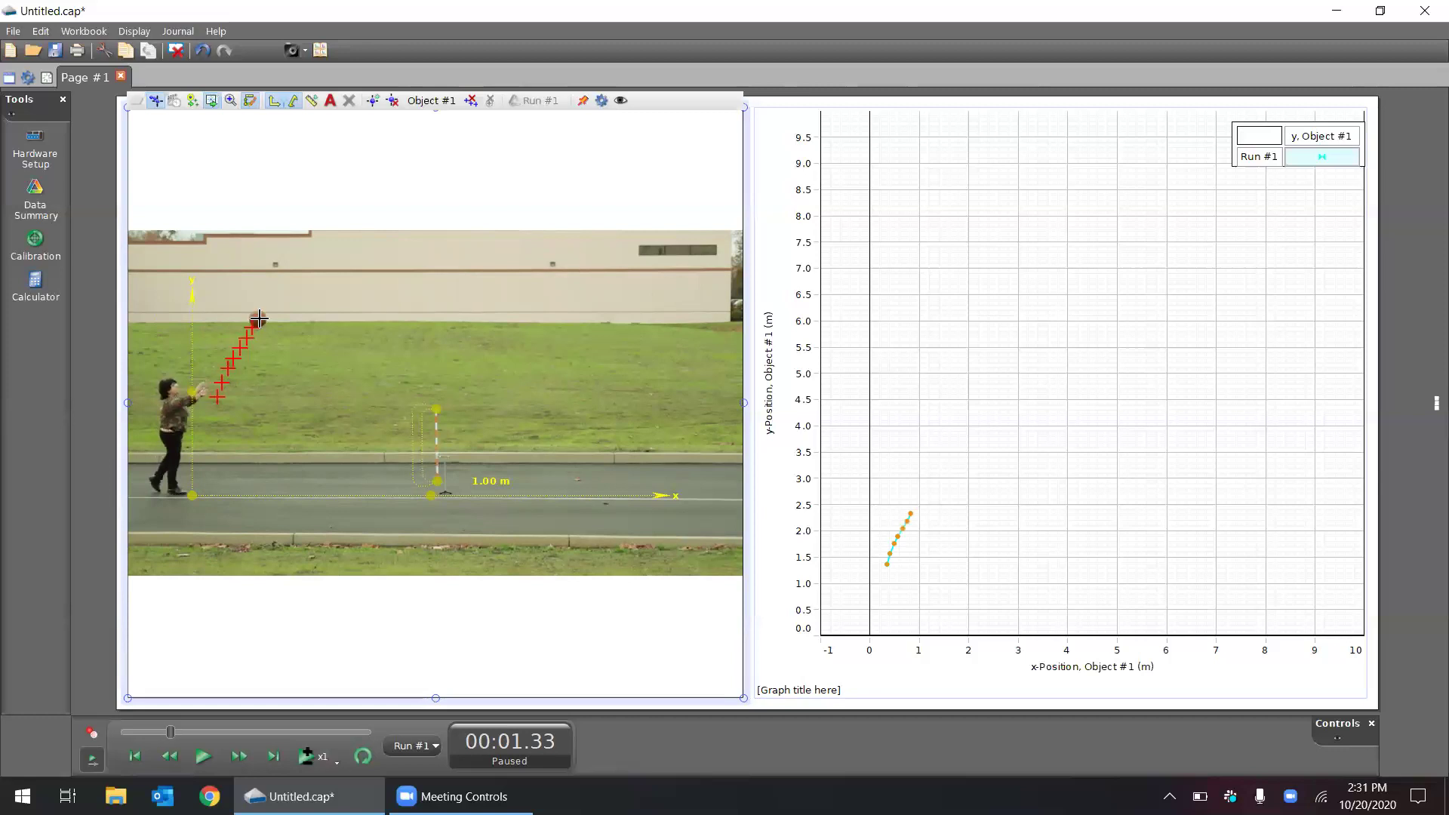
{"action": "left_click", "coordinate": [258, 319]}
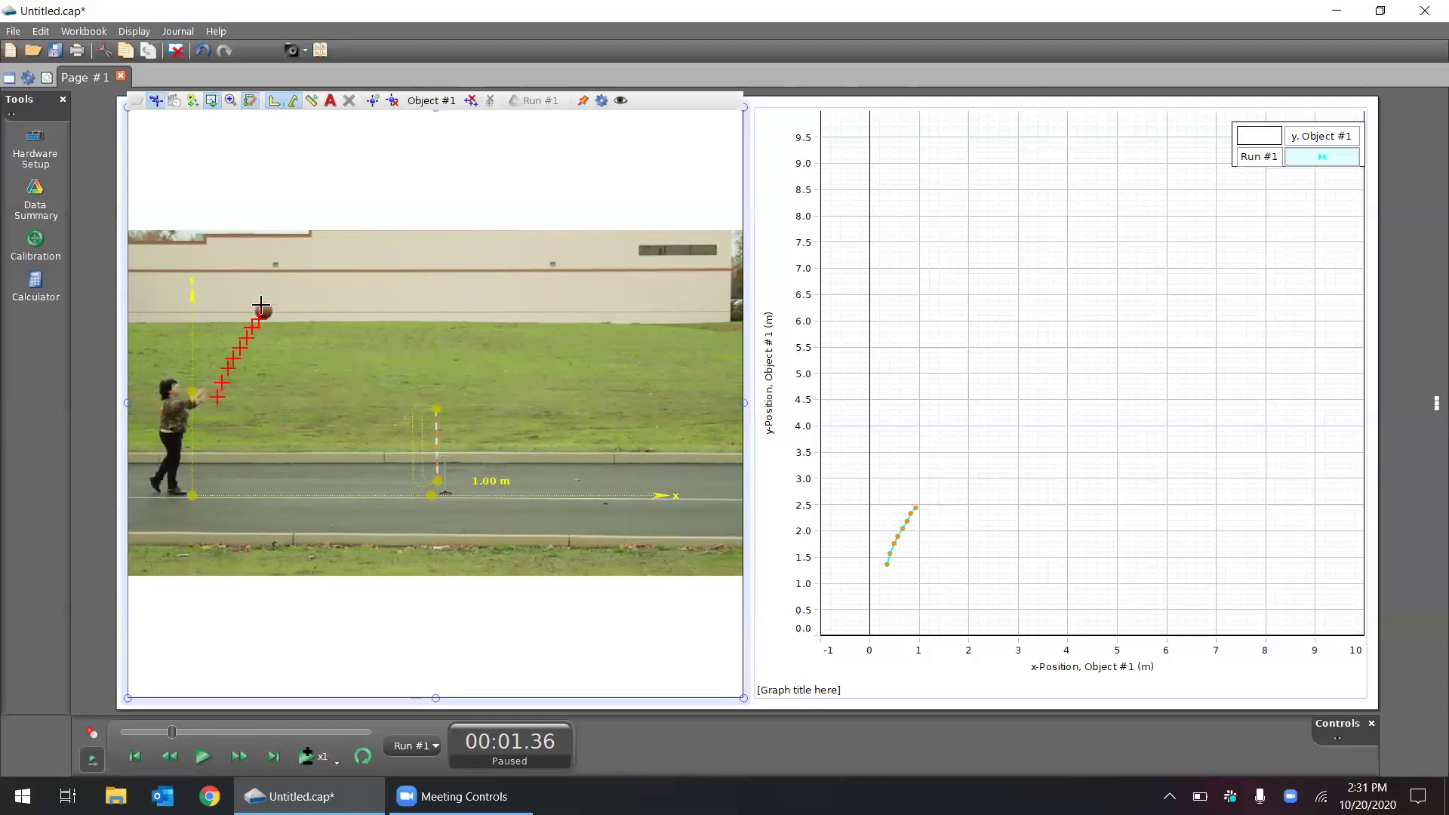
{"action": "left_click", "coordinate": [262, 310]}
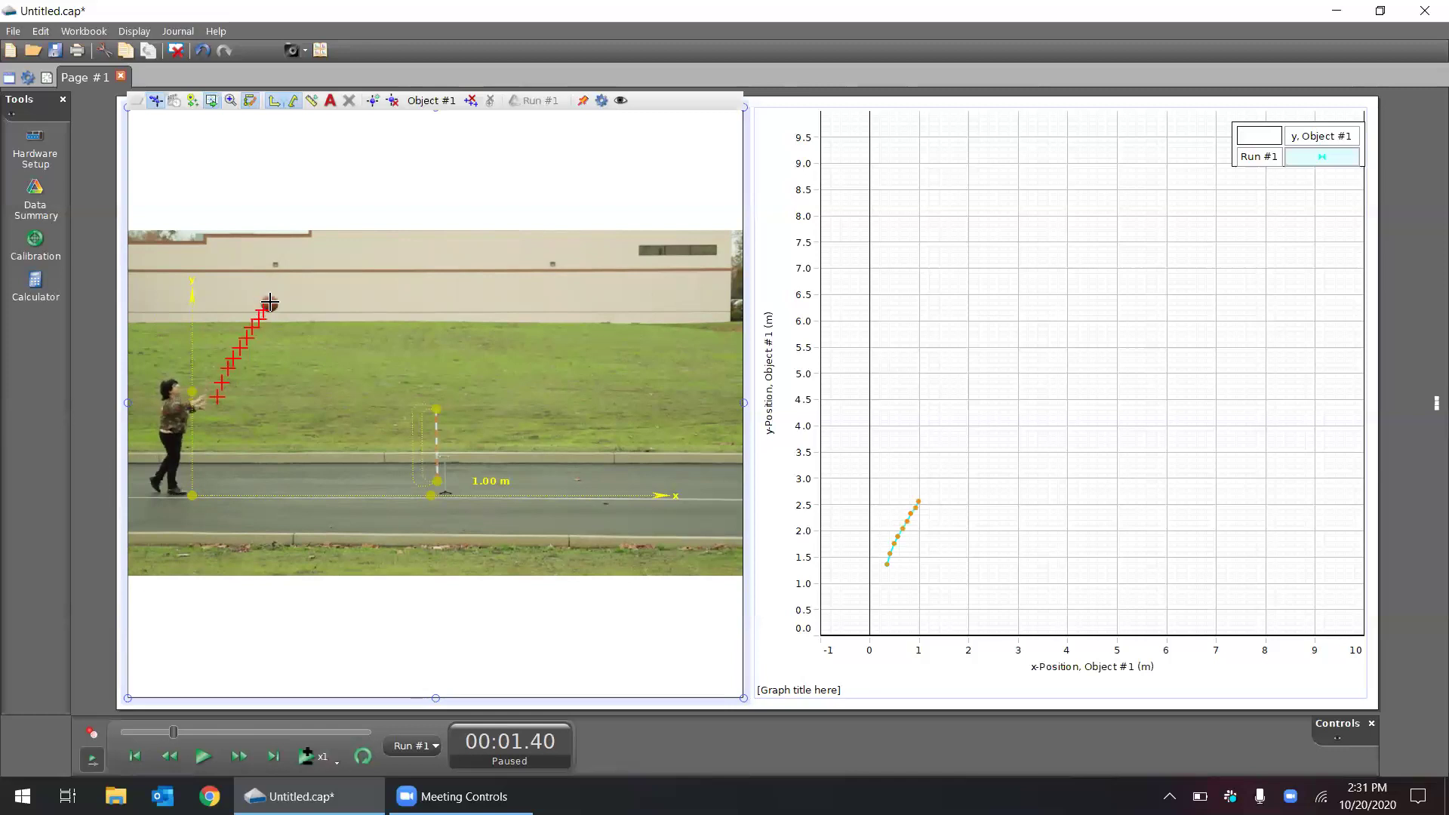
{"action": "left_click", "coordinate": [273, 300]}
{"action": "left_click", "coordinate": [277, 294]}
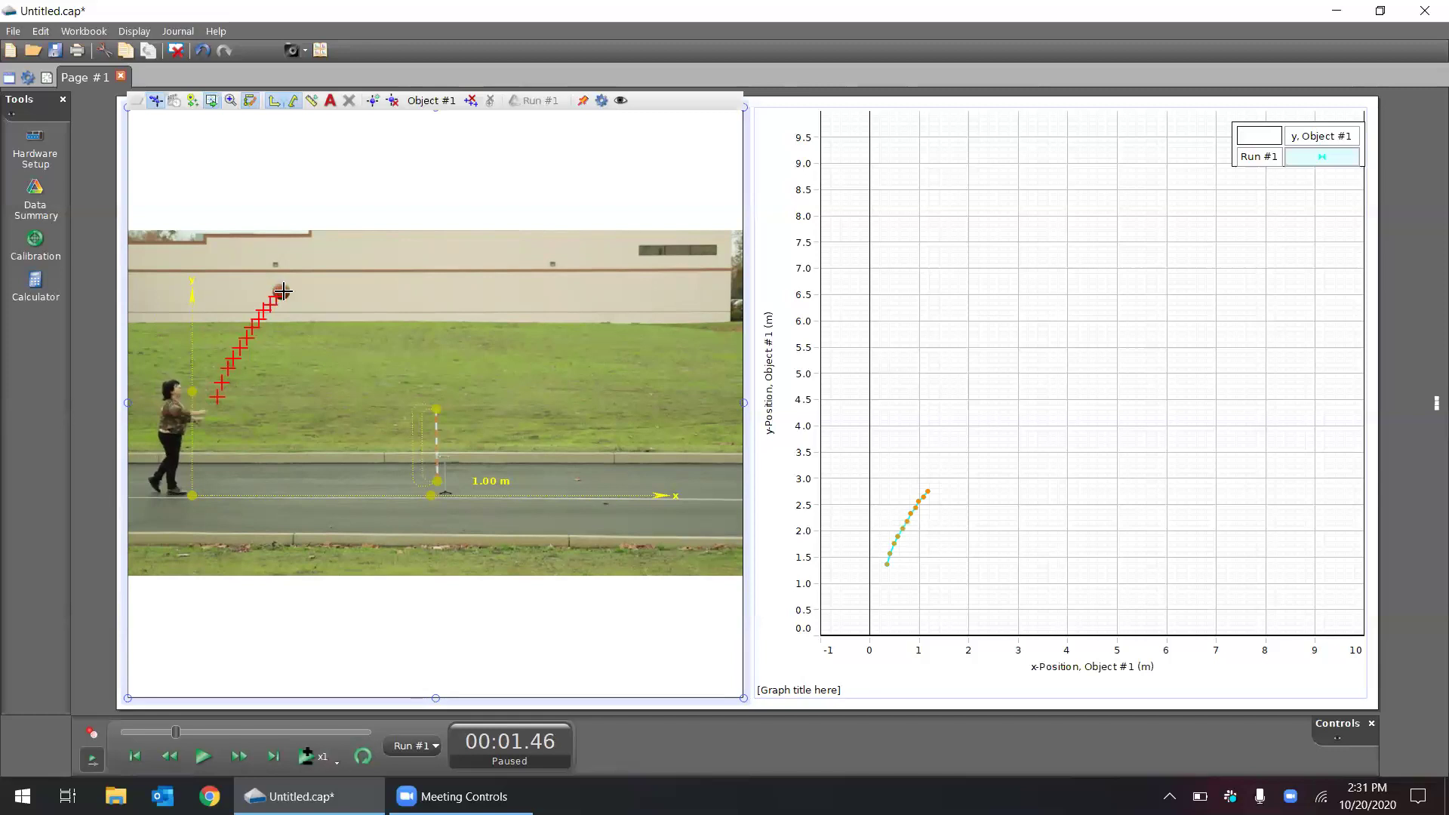
Step: Mark the ball's positions across the top of its arc through the peak
{"action": "left_click", "coordinate": [280, 292]}
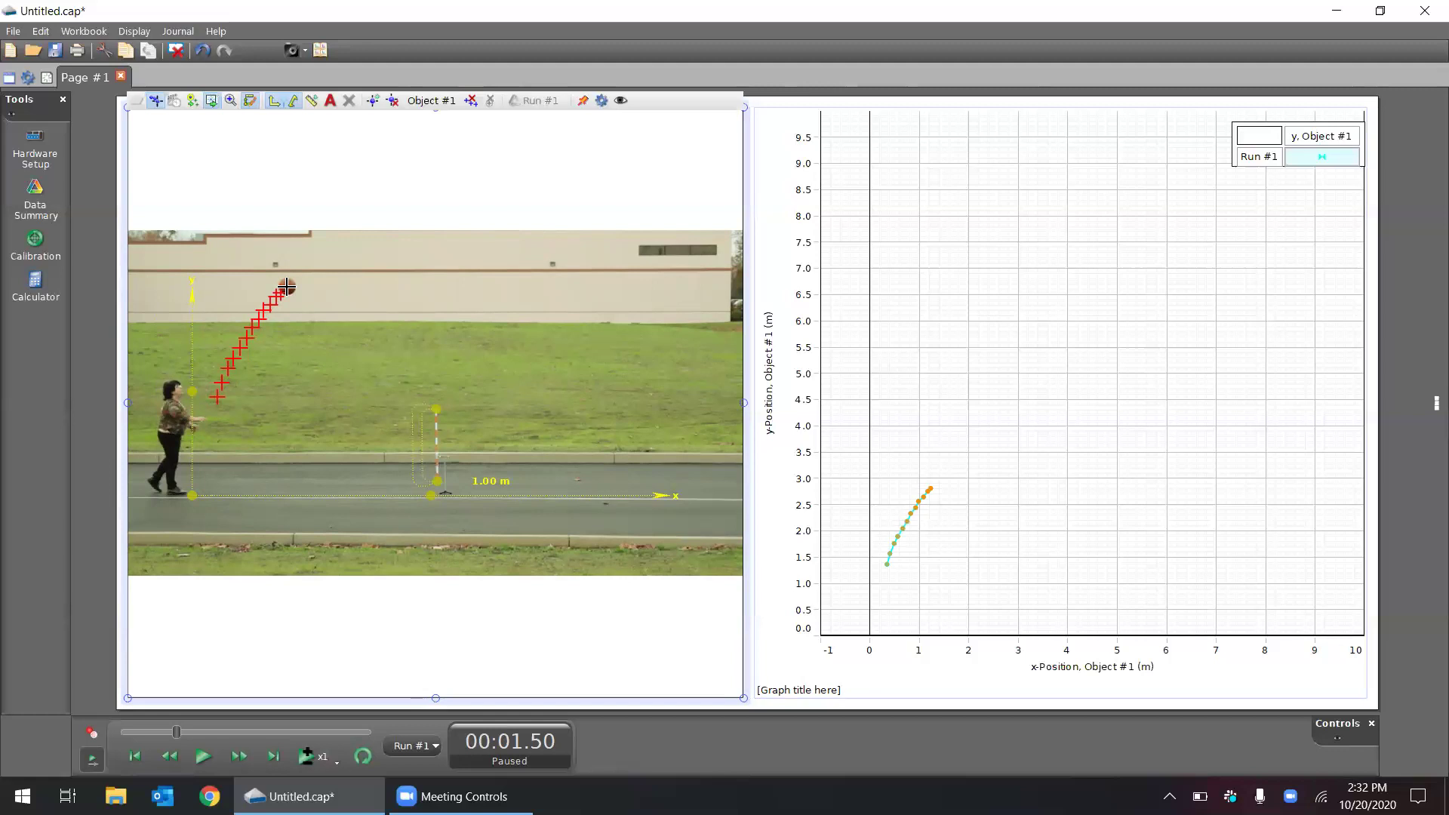
{"action": "left_click", "coordinate": [287, 286]}
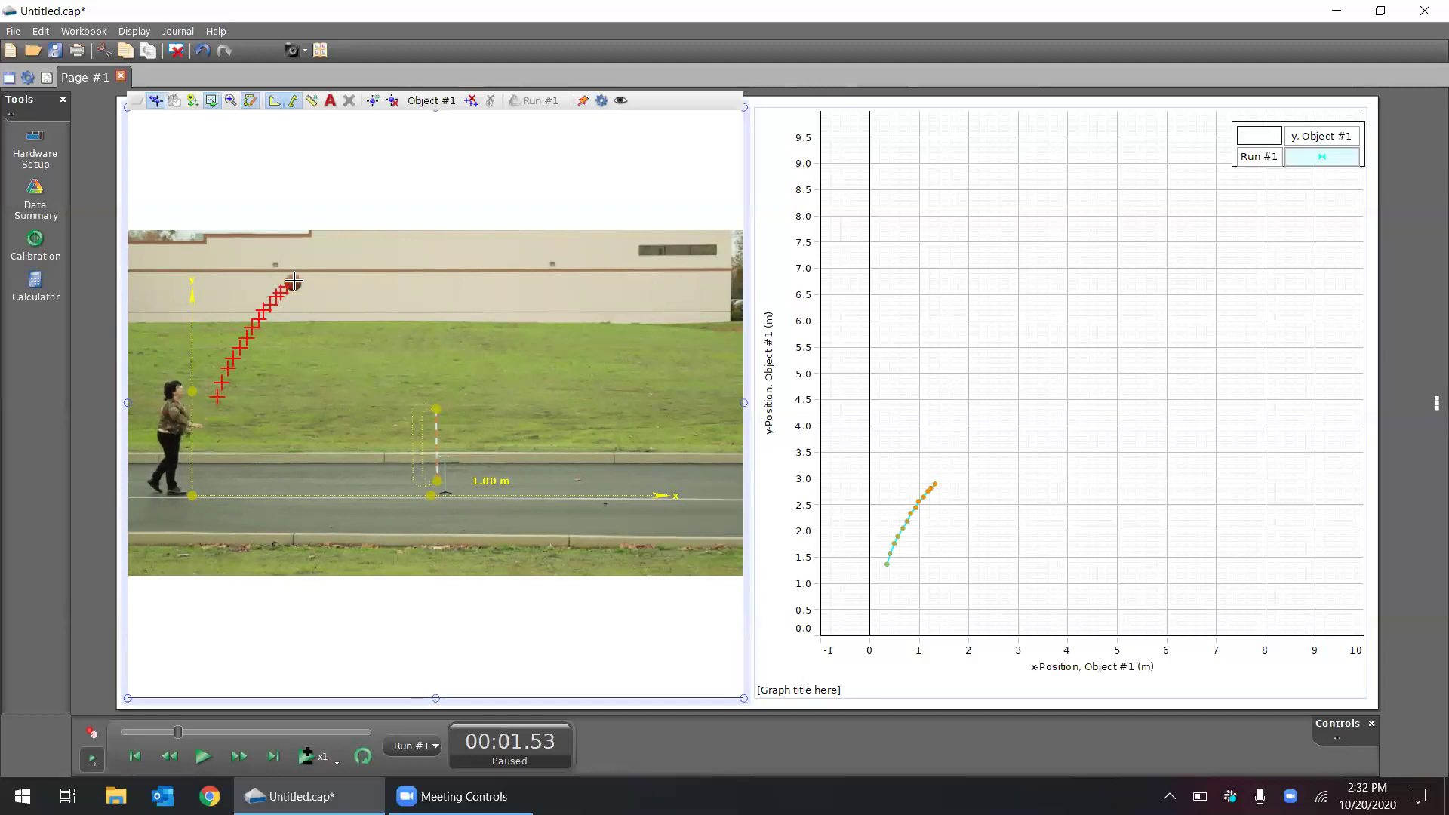
{"action": "left_click", "coordinate": [293, 281]}
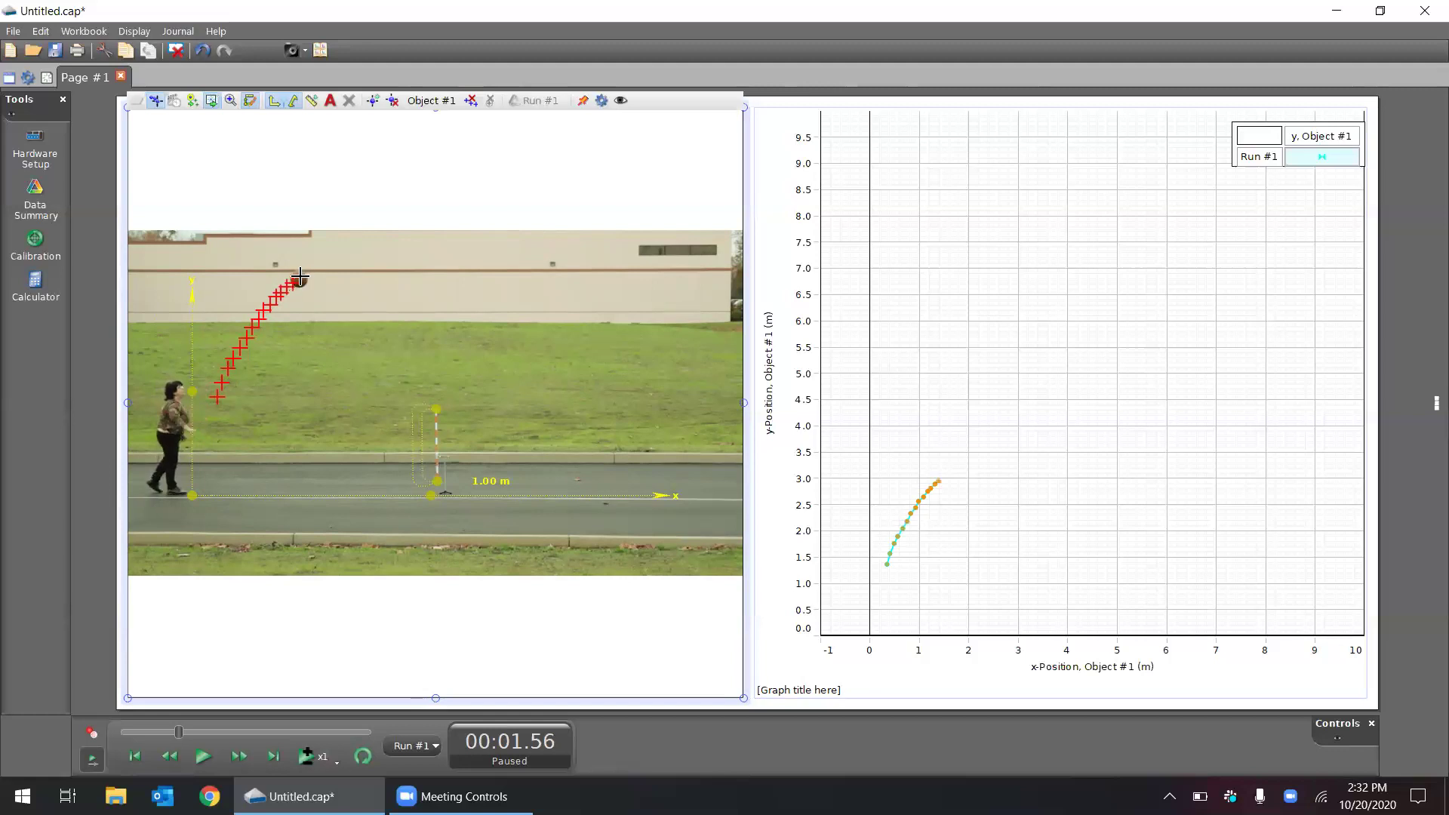
{"action": "left_click", "coordinate": [301, 277]}
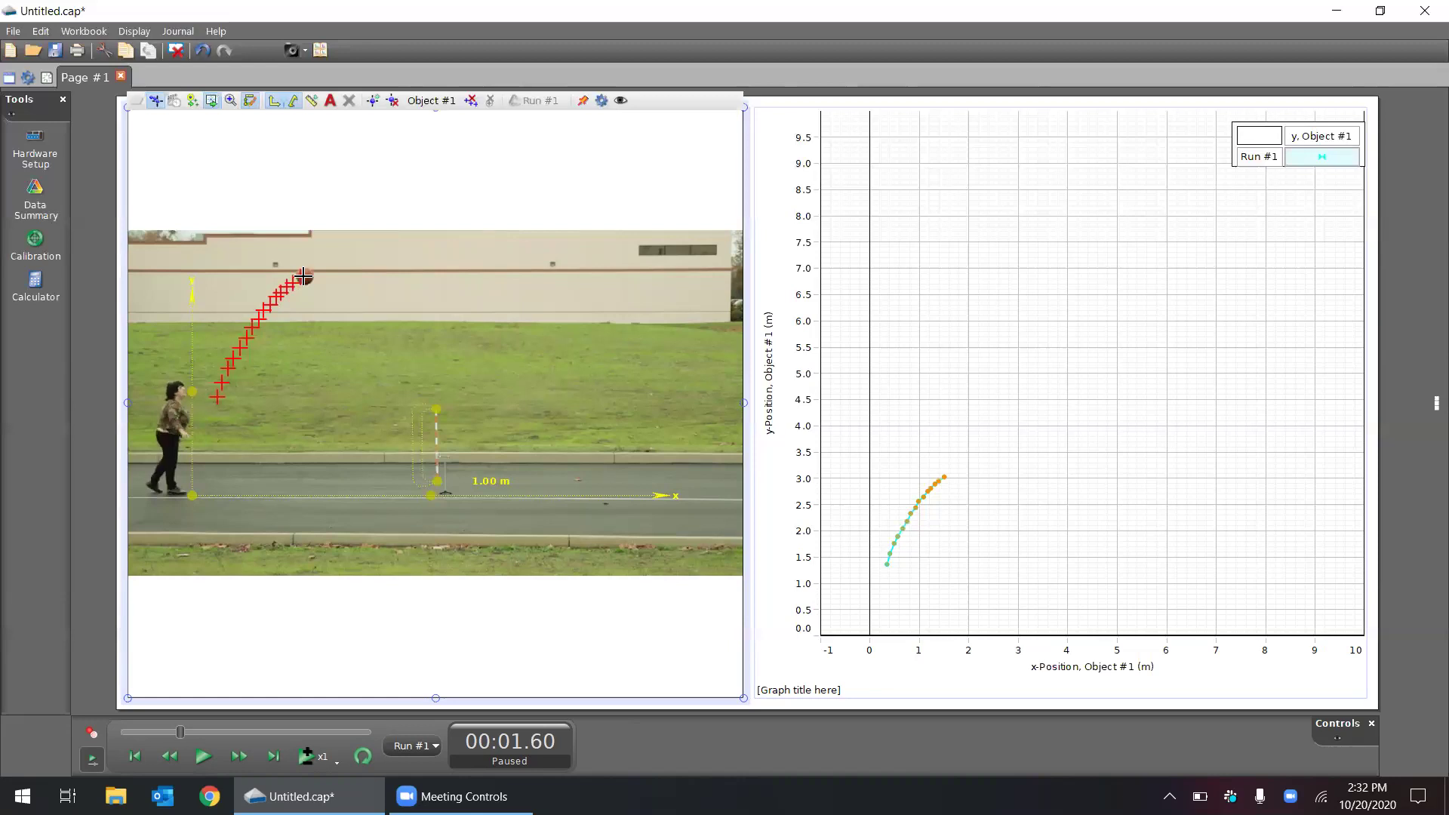
{"action": "left_click", "coordinate": [305, 276]}
{"action": "left_click", "coordinate": [311, 275]}
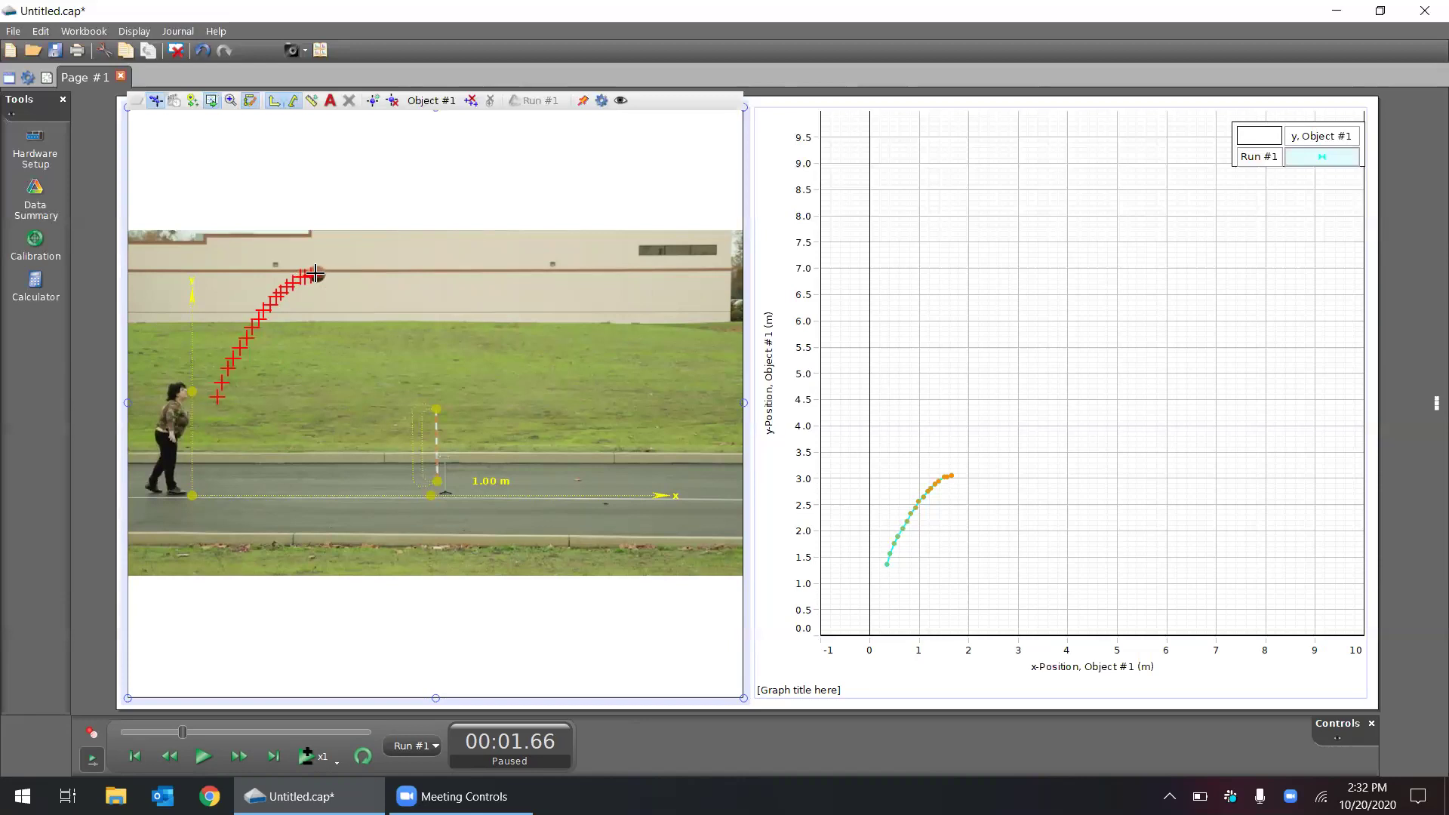
{"action": "left_click", "coordinate": [315, 273]}
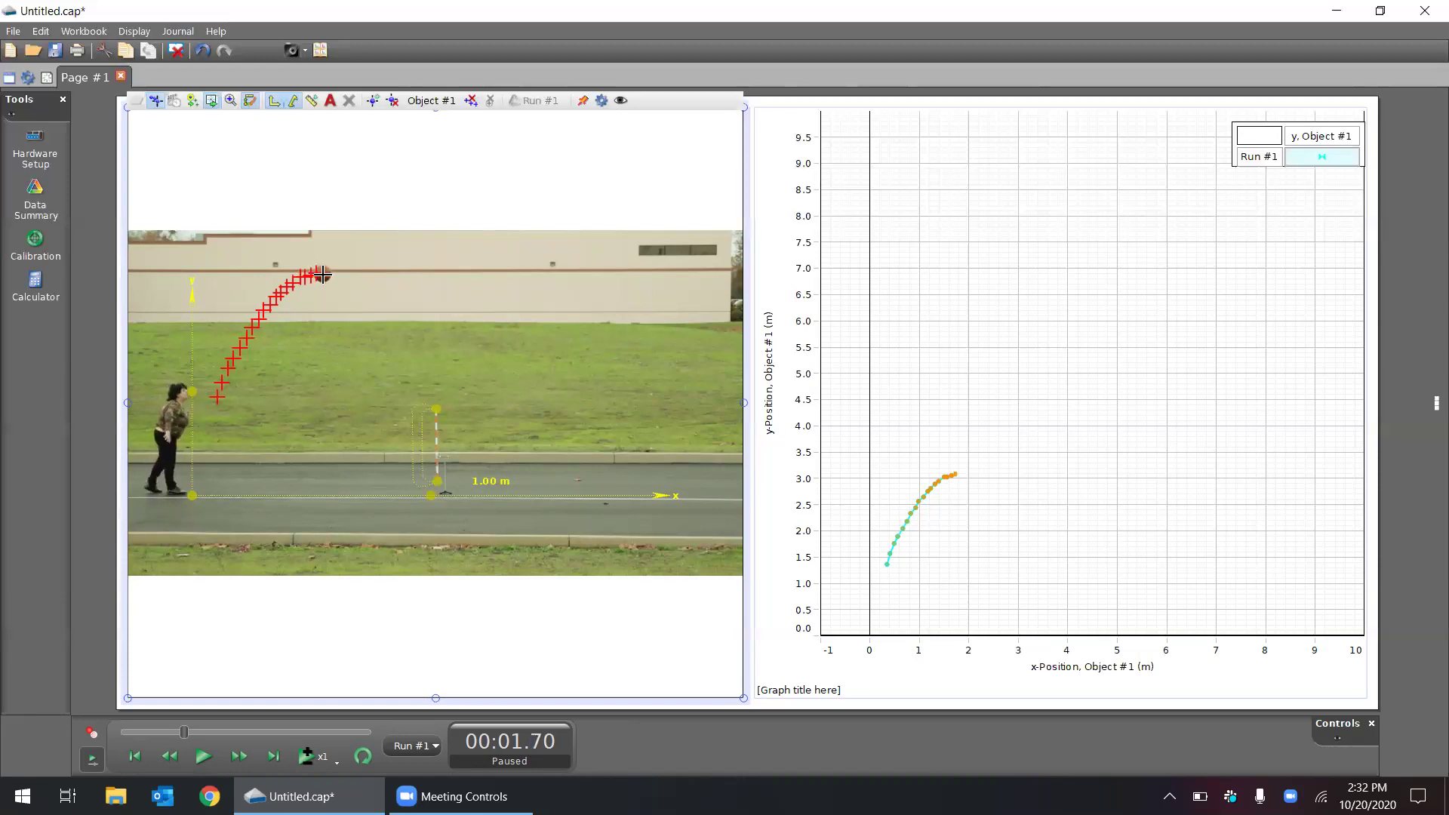
{"action": "left_click", "coordinate": [322, 274]}
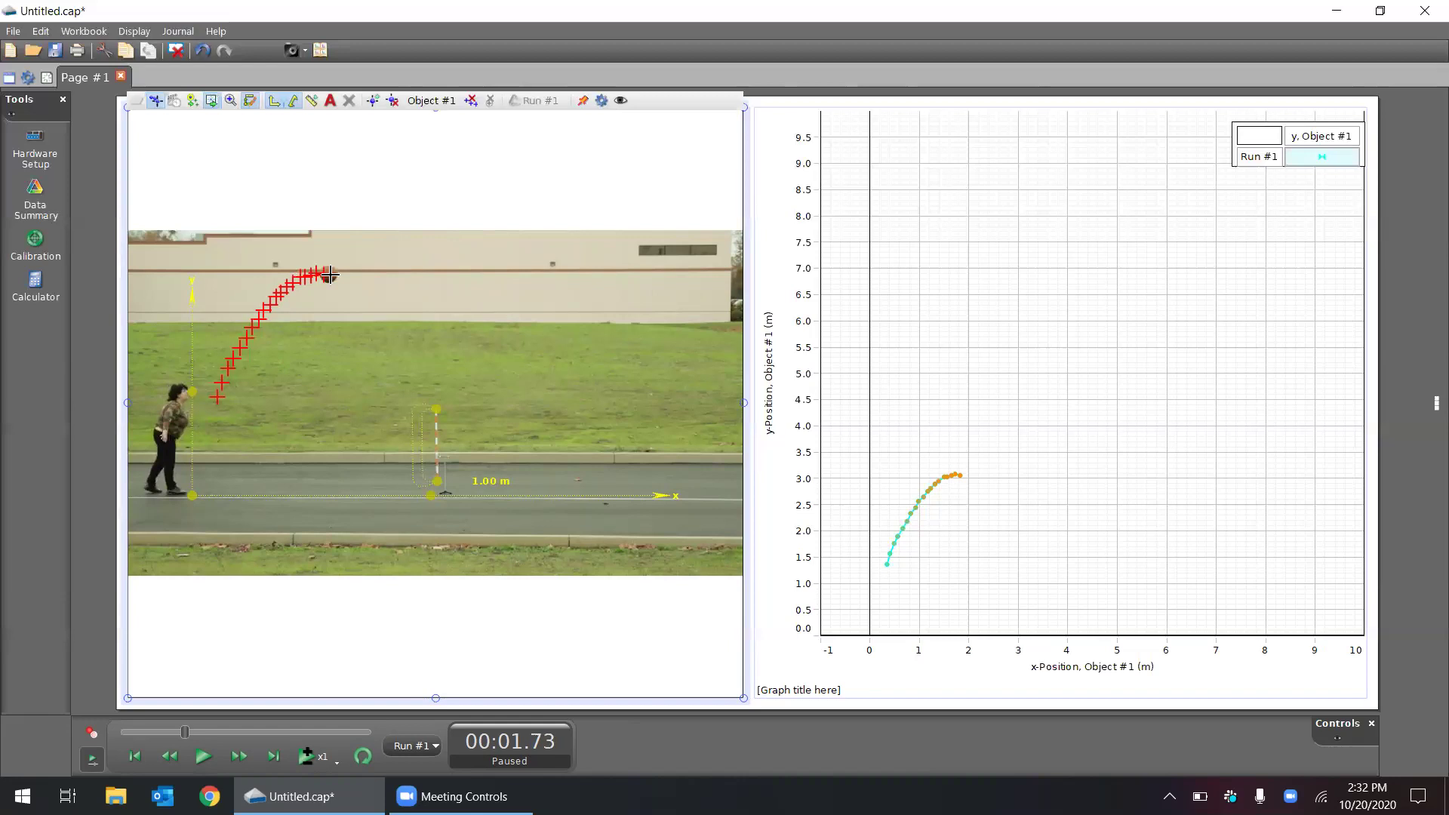
{"action": "left_click", "coordinate": [327, 275]}
Step: Mark the falling ball frame by frame through 00:02.36, down to about 1.0 m
{"action": "left_click", "coordinate": [335, 276]}
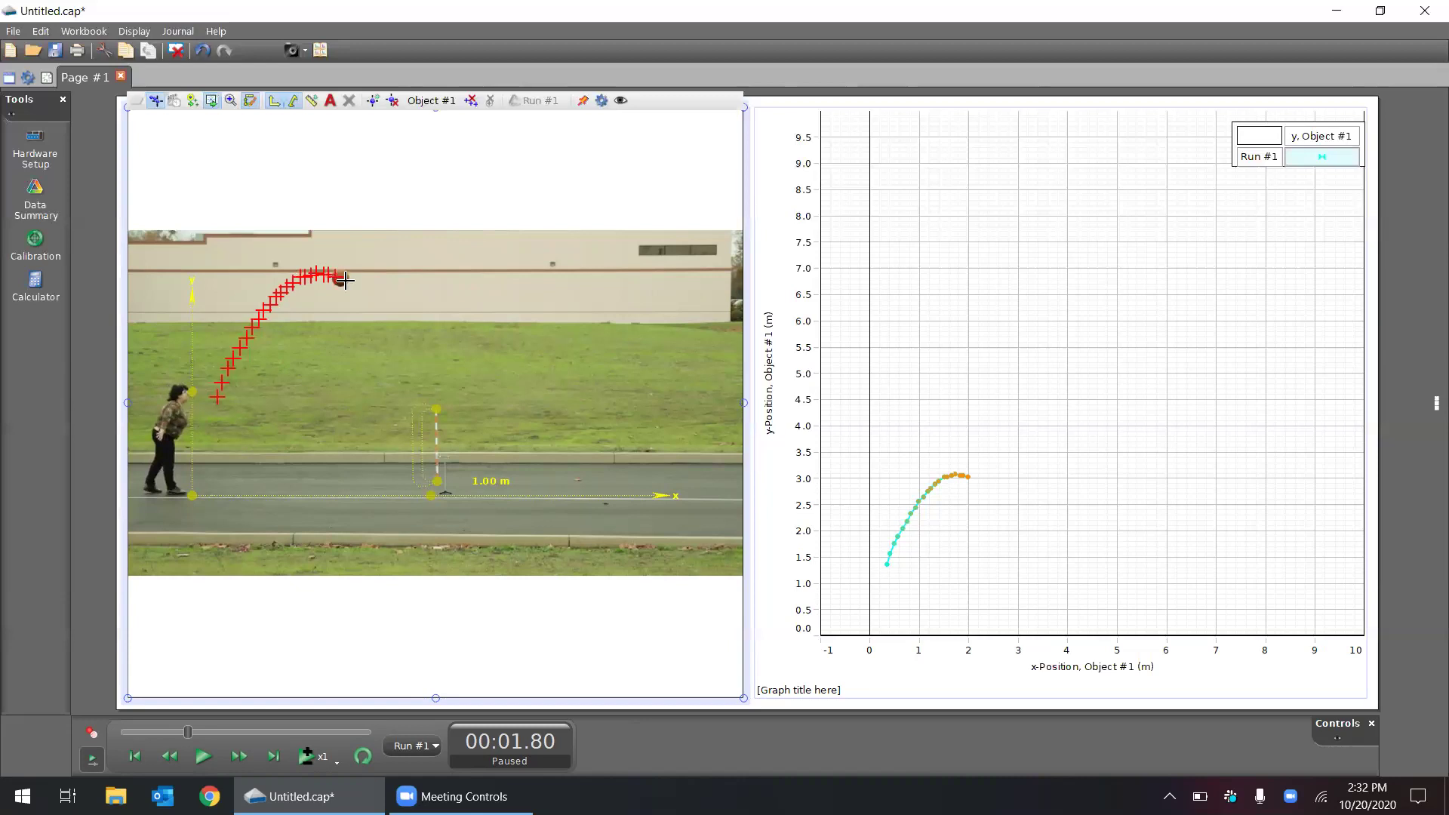
{"action": "left_click", "coordinate": [342, 278]}
{"action": "left_click", "coordinate": [349, 283]}
{"action": "left_click", "coordinate": [352, 285]}
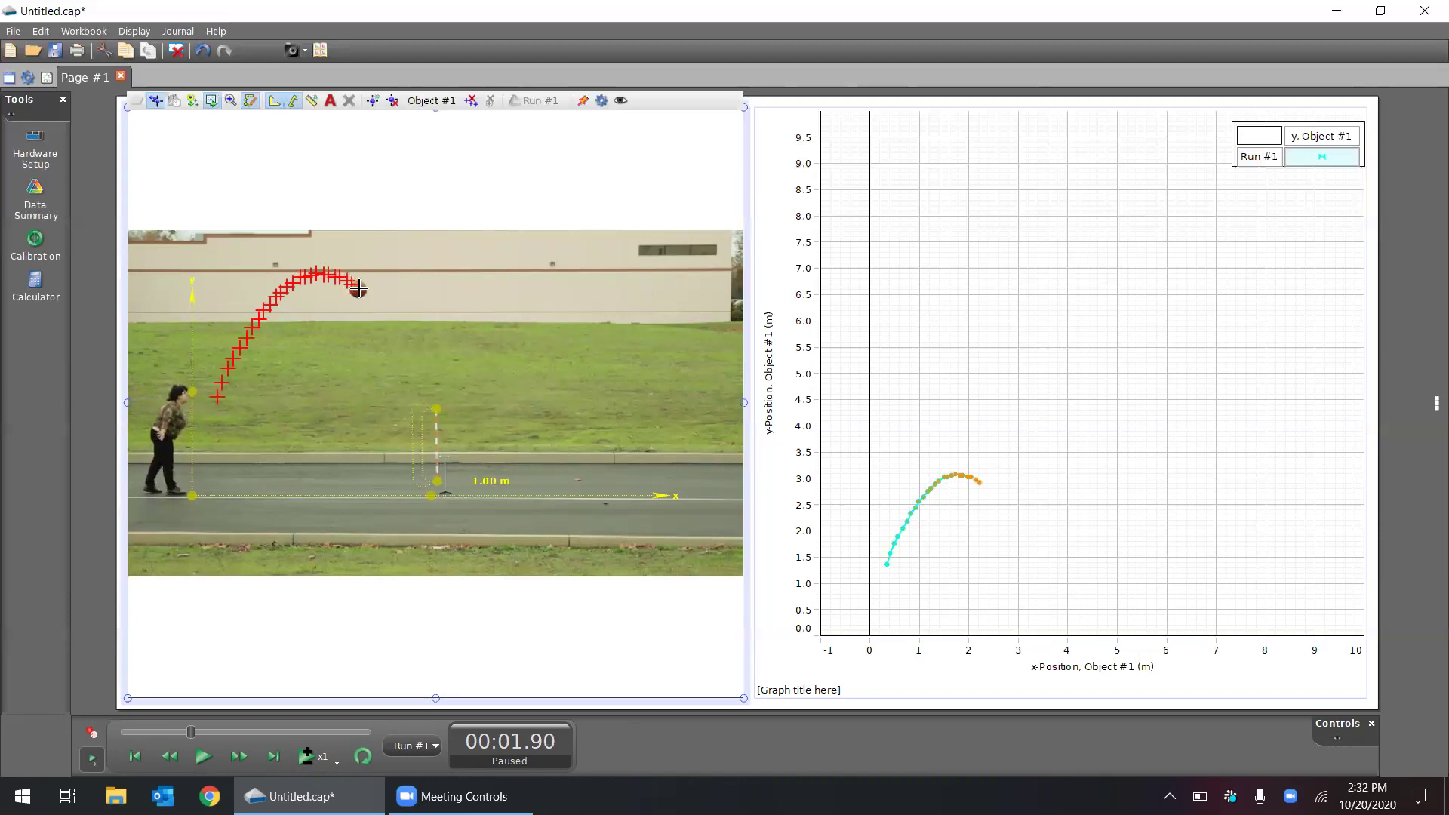
{"action": "left_click", "coordinate": [362, 294]}
{"action": "left_click", "coordinate": [370, 302]}
{"action": "left_click", "coordinate": [372, 303]}
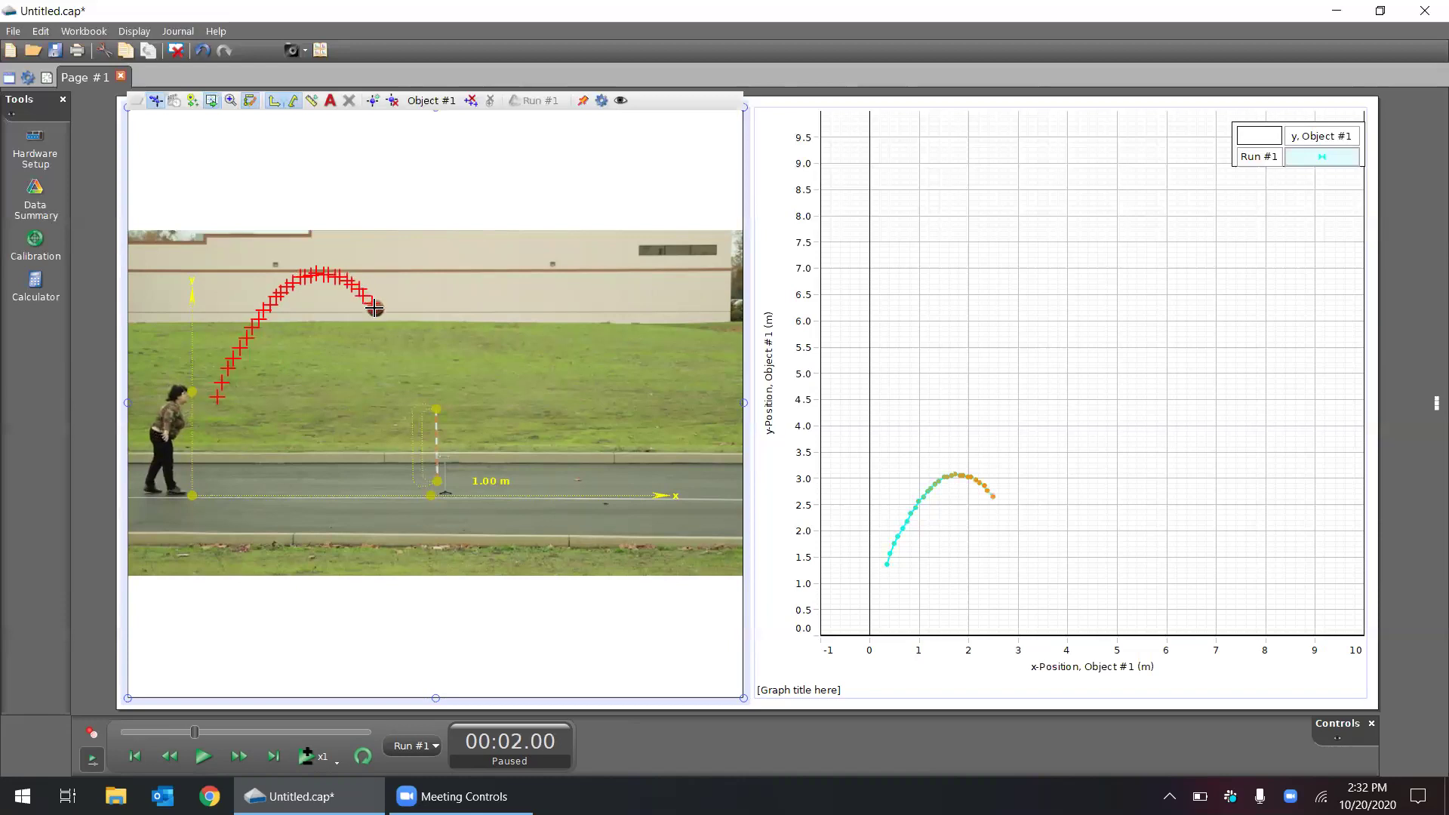
{"action": "left_click", "coordinate": [375, 307]}
{"action": "left_click", "coordinate": [382, 315]}
{"action": "left_click", "coordinate": [386, 322]}
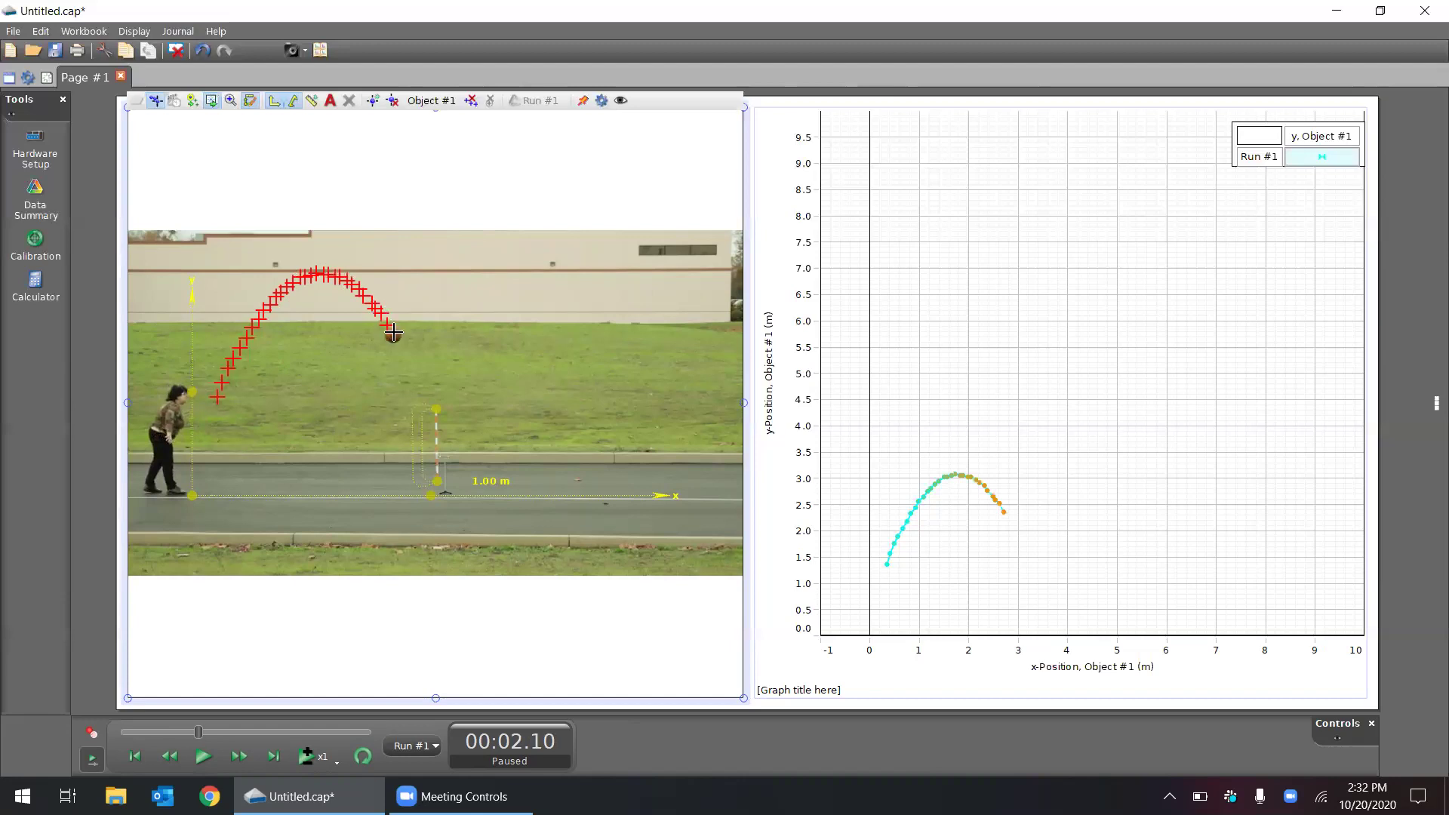
{"action": "left_click", "coordinate": [394, 333]}
{"action": "left_click", "coordinate": [399, 345]}
{"action": "left_click", "coordinate": [403, 354]}
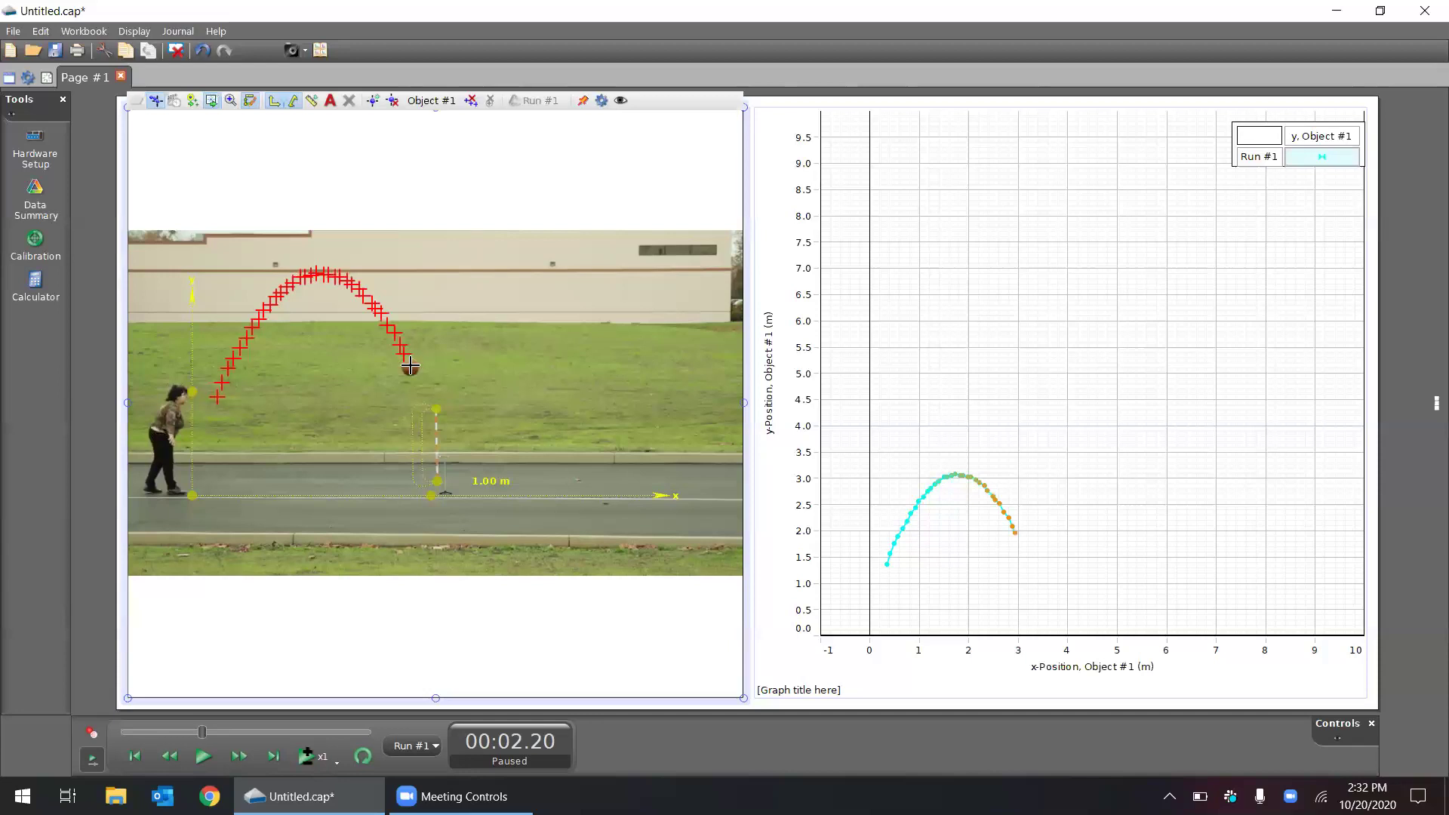
{"action": "left_click", "coordinate": [410, 366]}
{"action": "left_click", "coordinate": [418, 378]}
{"action": "left_click", "coordinate": [420, 392]}
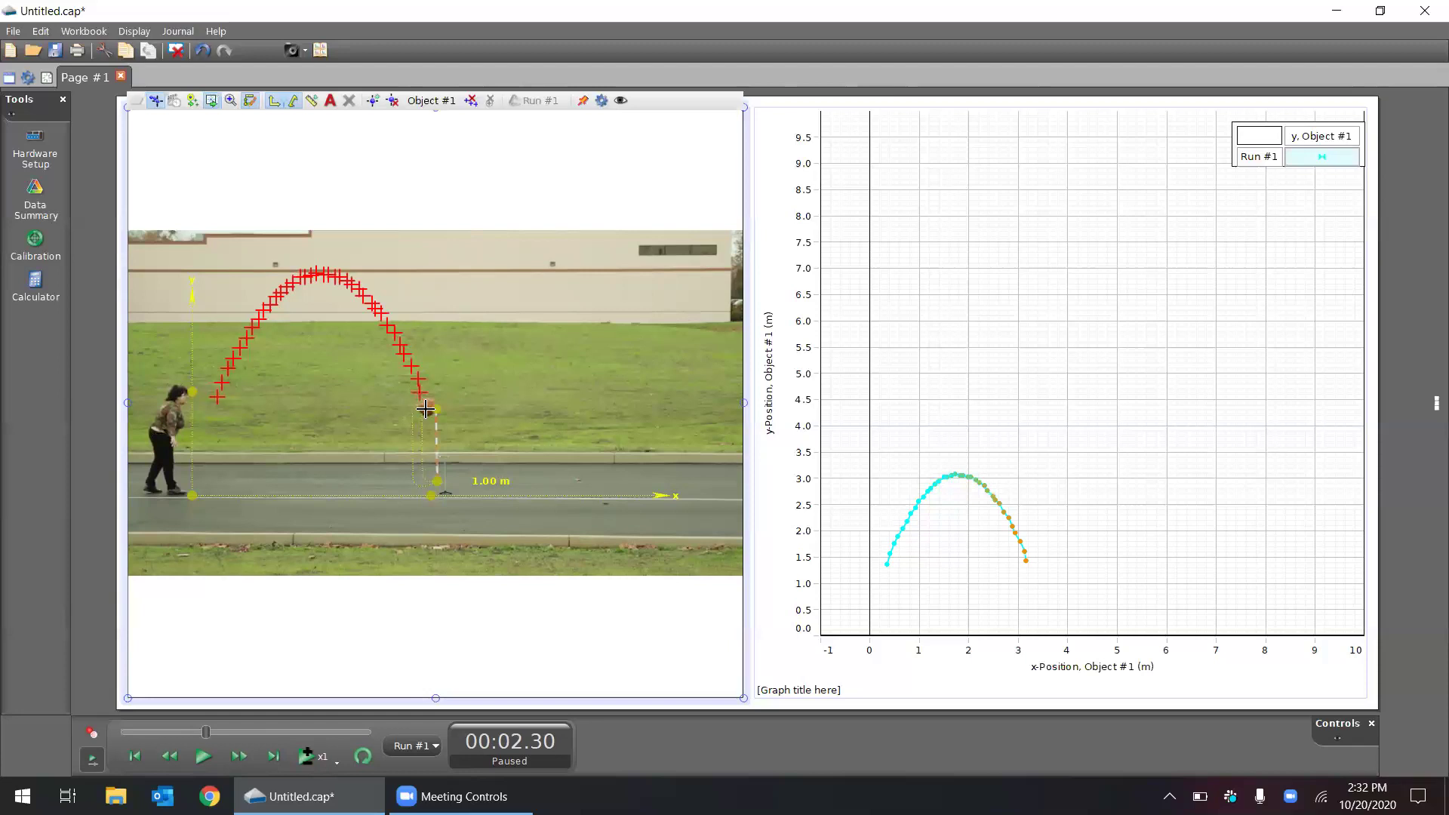
{"action": "left_click", "coordinate": [427, 406]}
Step: Mark the ball just above the ground, then set the graph to Object #1 vy versus Time (s)
{"action": "left_click", "coordinate": [431, 424]}
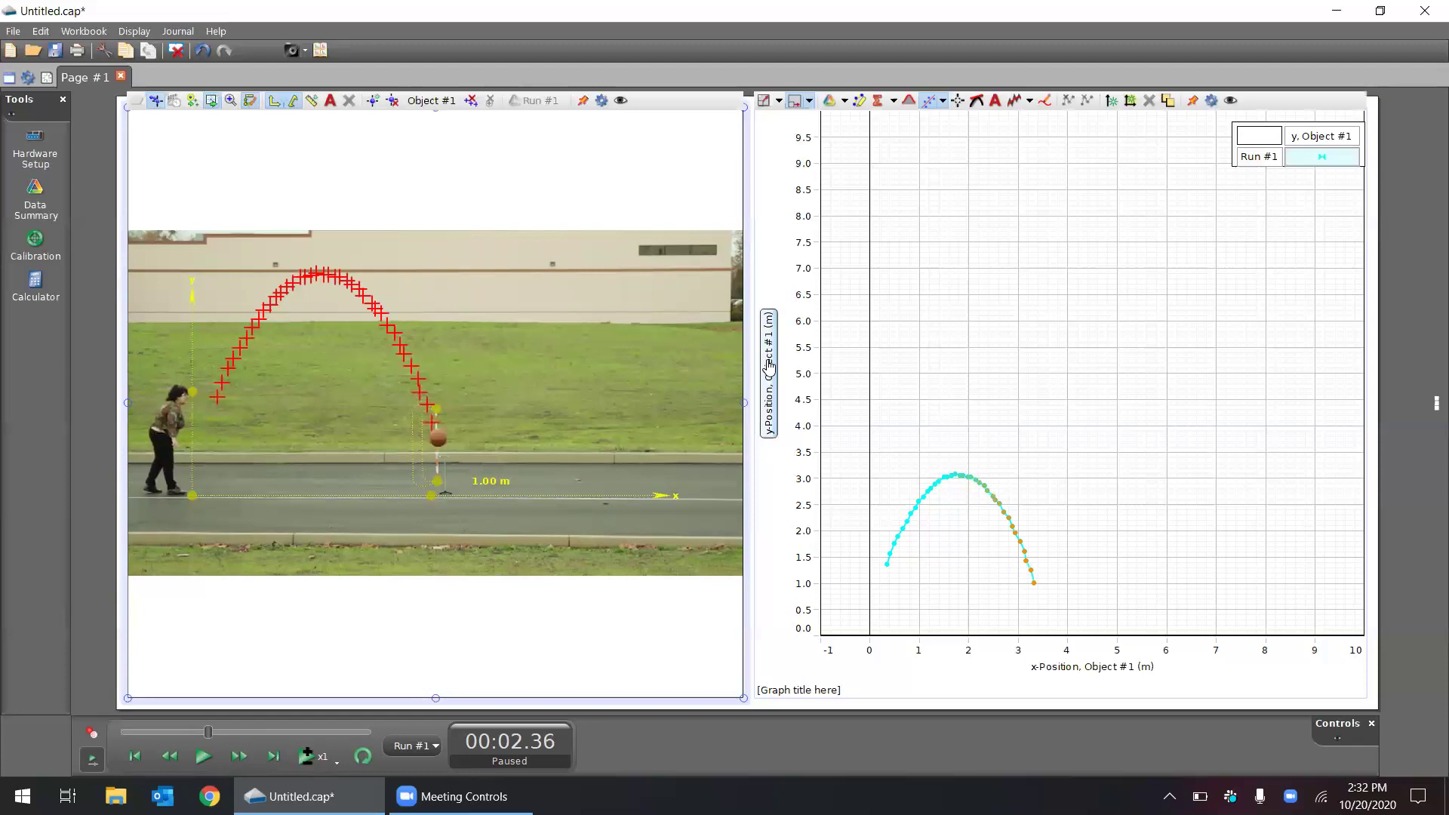
{"action": "left_click", "coordinate": [768, 373]}
{"action": "mouse_move", "coordinate": [898, 498]}
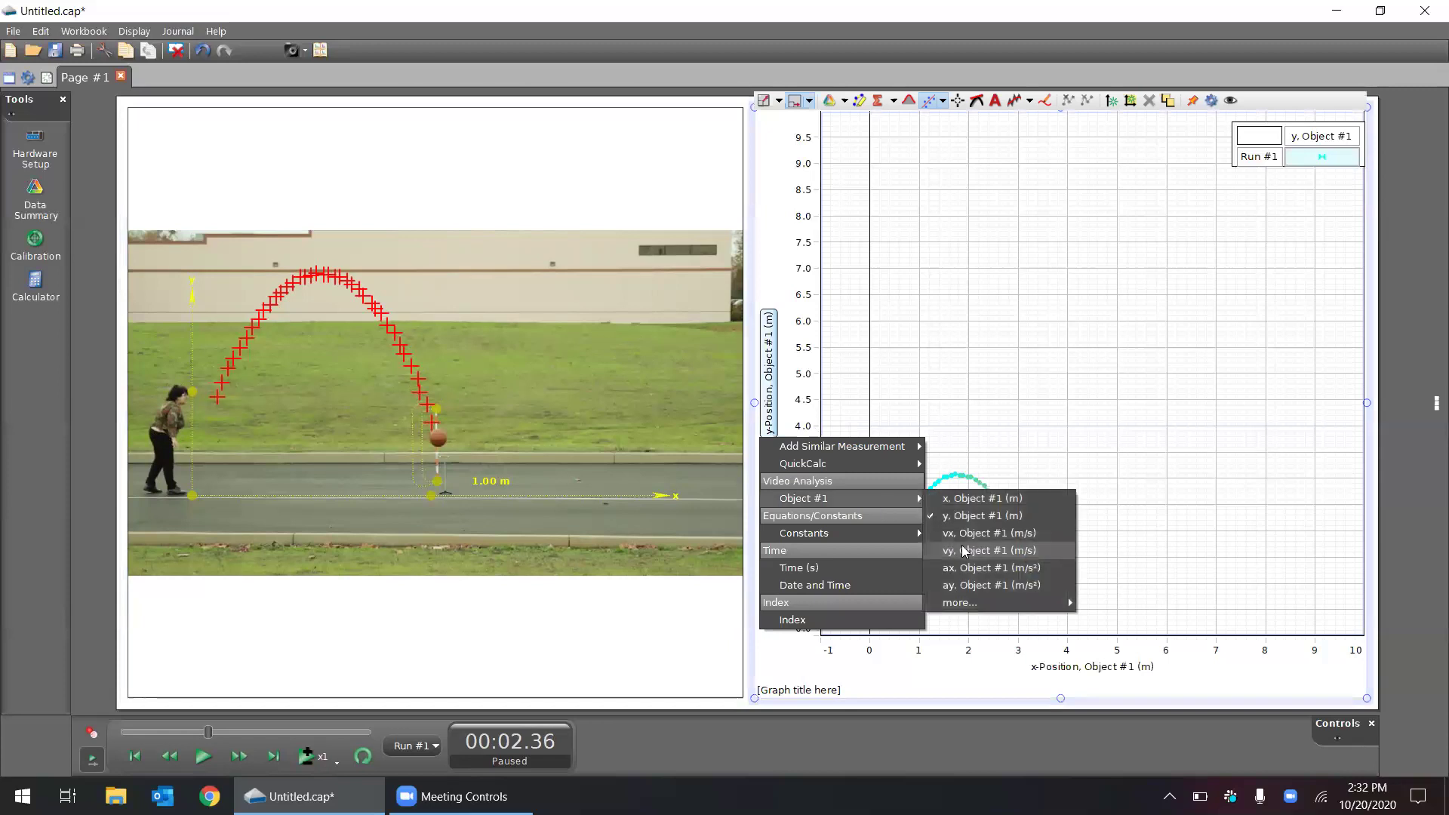
{"action": "left_click", "coordinate": [966, 551]}
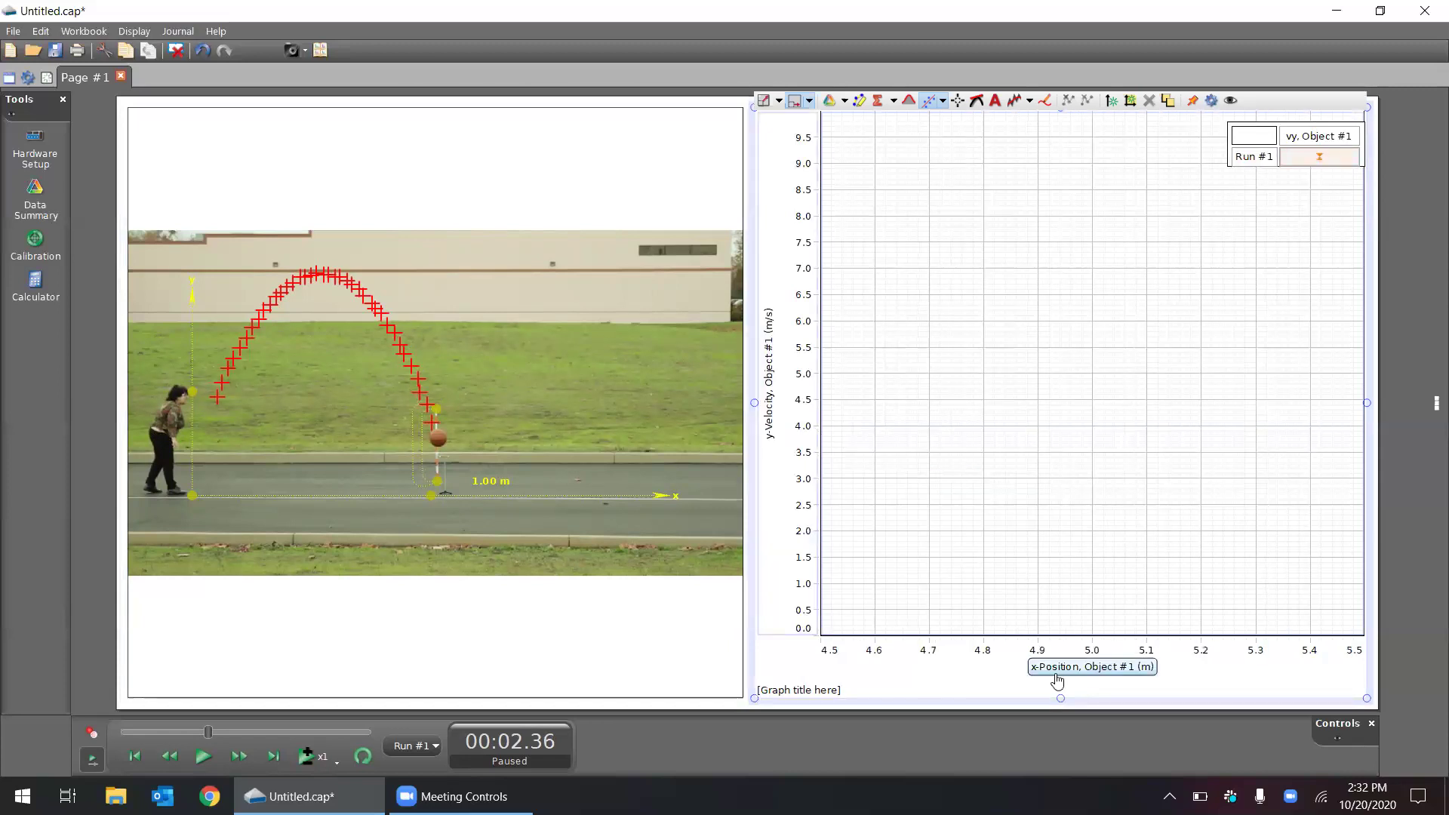
{"action": "left_click", "coordinate": [1056, 674]}
{"action": "left_click", "coordinate": [1070, 753]}
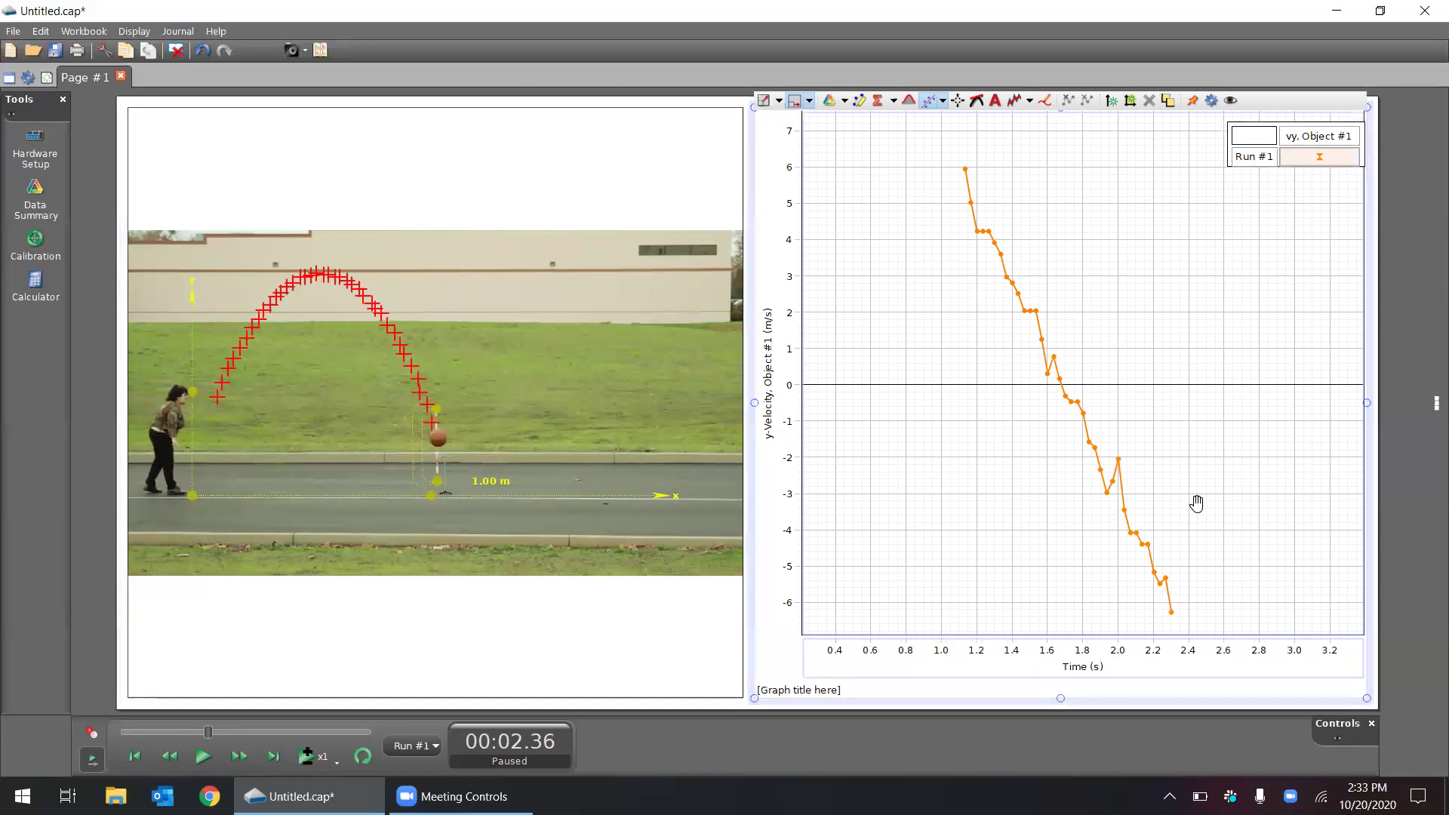
Step: Track the ball three more frames down to the ground at 00:02.46
{"action": "mouse_move", "coordinate": [434, 404]}
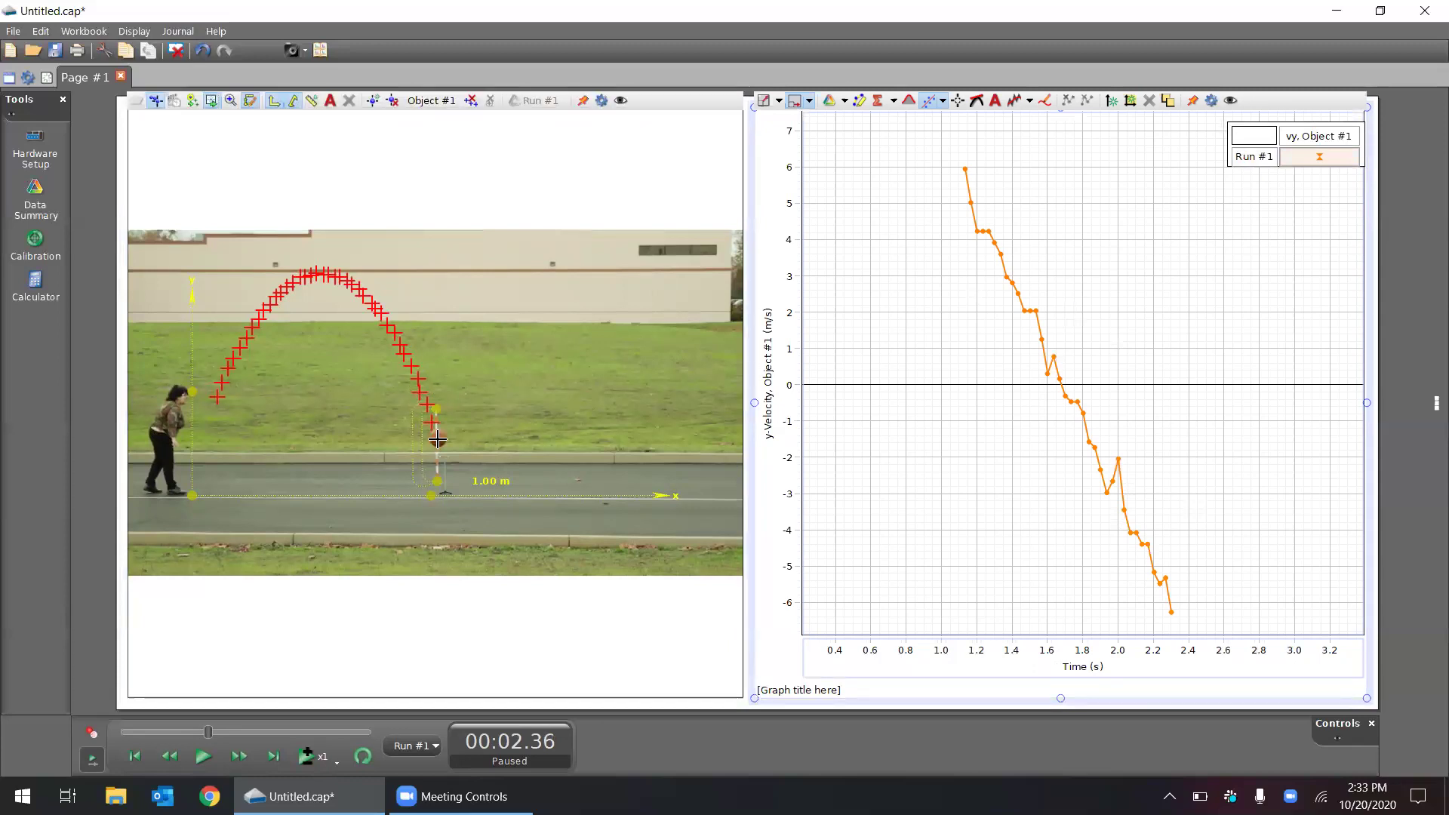
{"action": "left_click", "coordinate": [439, 437]}
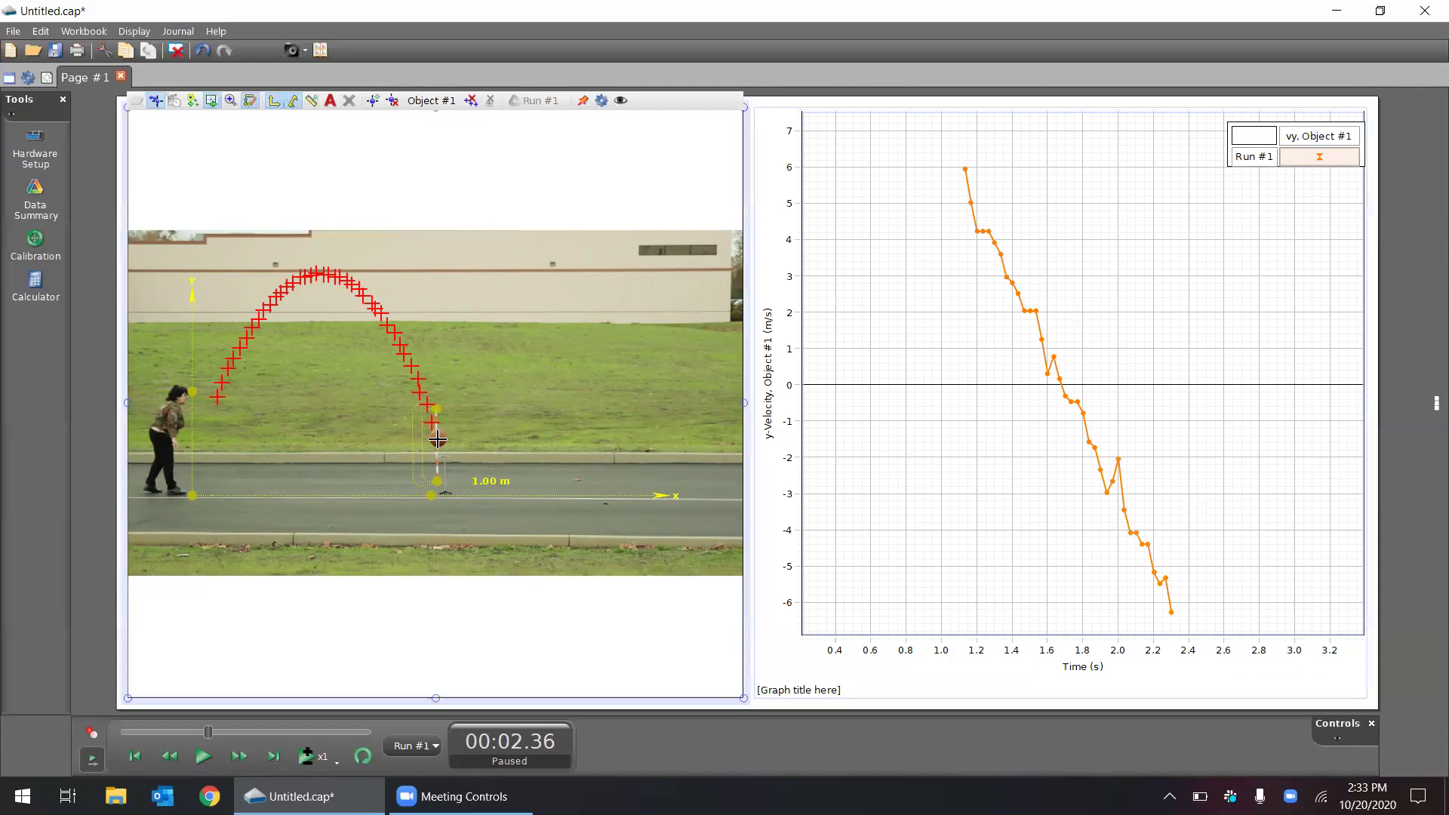
{"action": "left_click", "coordinate": [438, 440]}
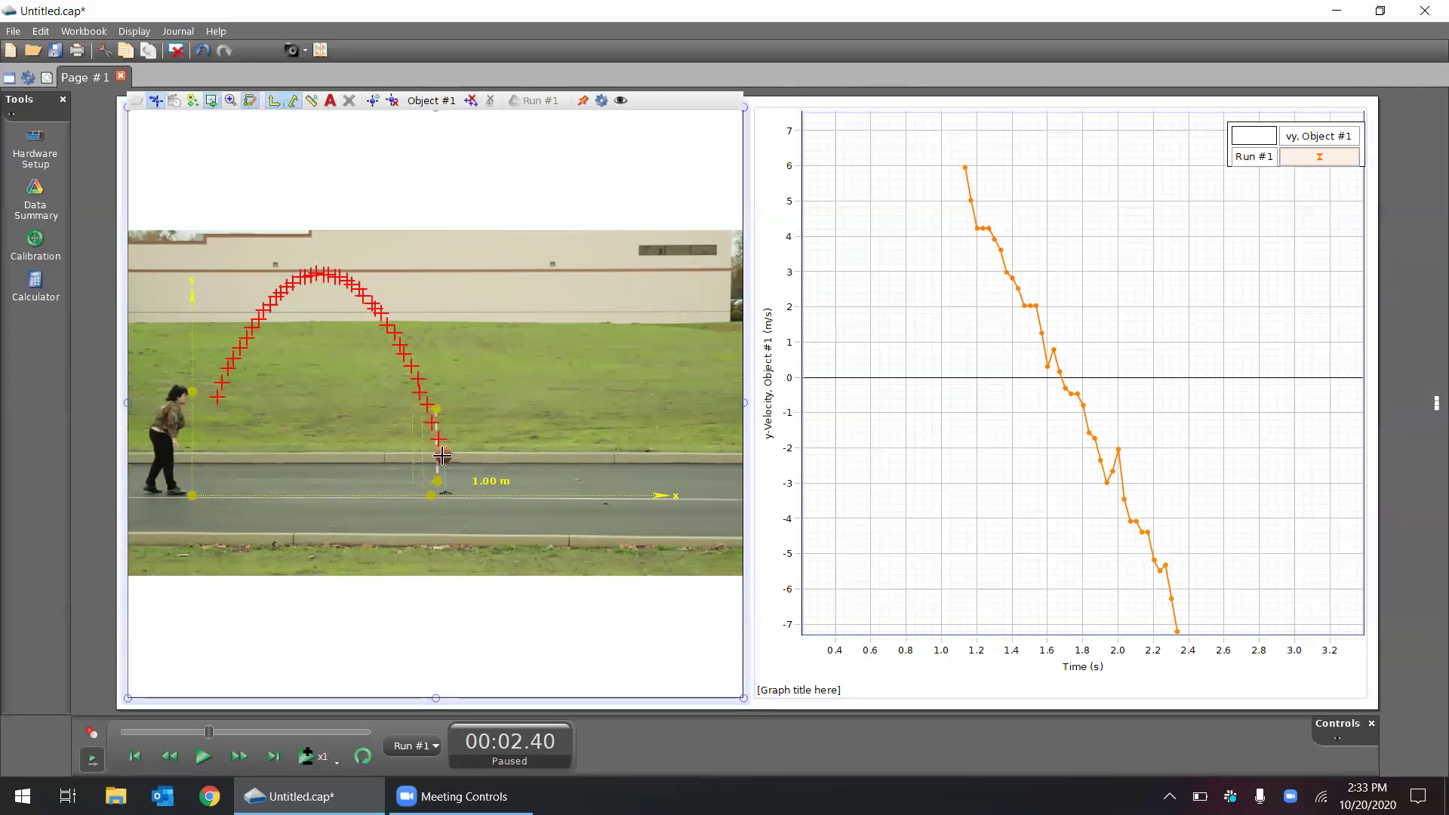
{"action": "left_click", "coordinate": [442, 454]}
{"action": "left_click", "coordinate": [449, 471]}
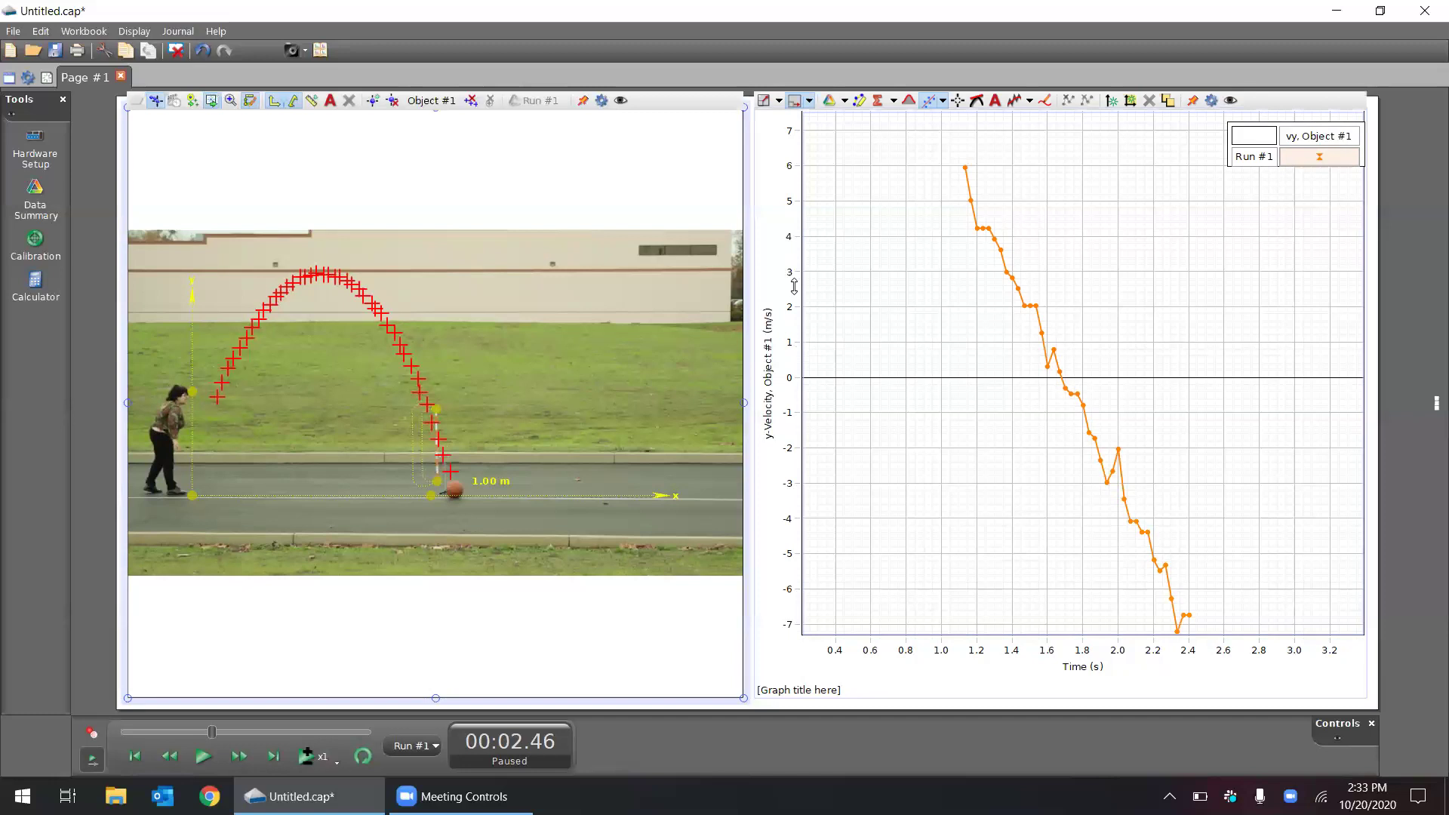
Step: Apply a Linear: mt + b fit to the 1.17–2.27 s velocity points, giving slope −9.67 and r = −0.995
{"action": "left_click", "coordinate": [763, 103]}
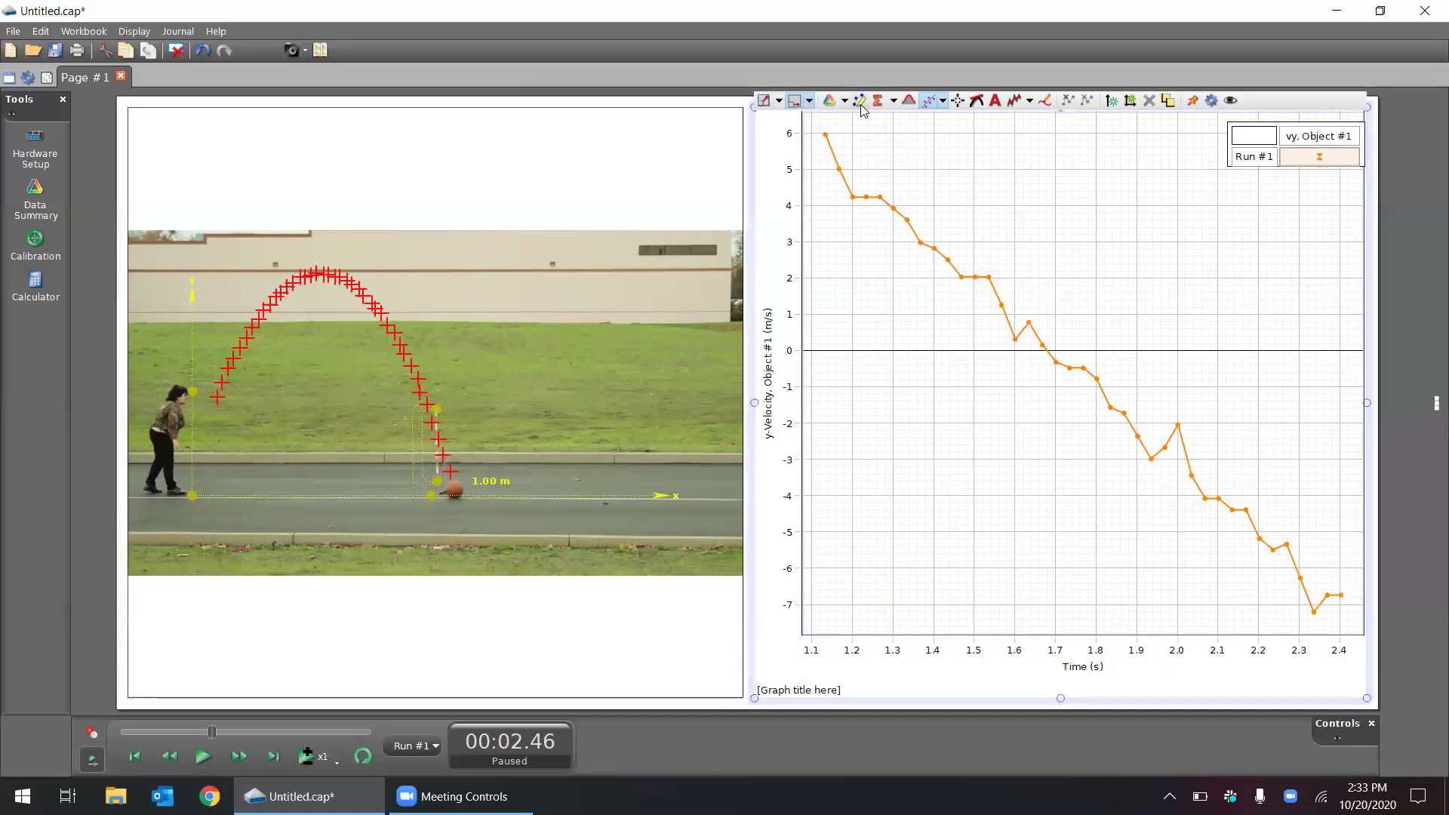
{"action": "left_click_drag", "start_coordinate": [839, 146], "coordinate": [1028, 321]}
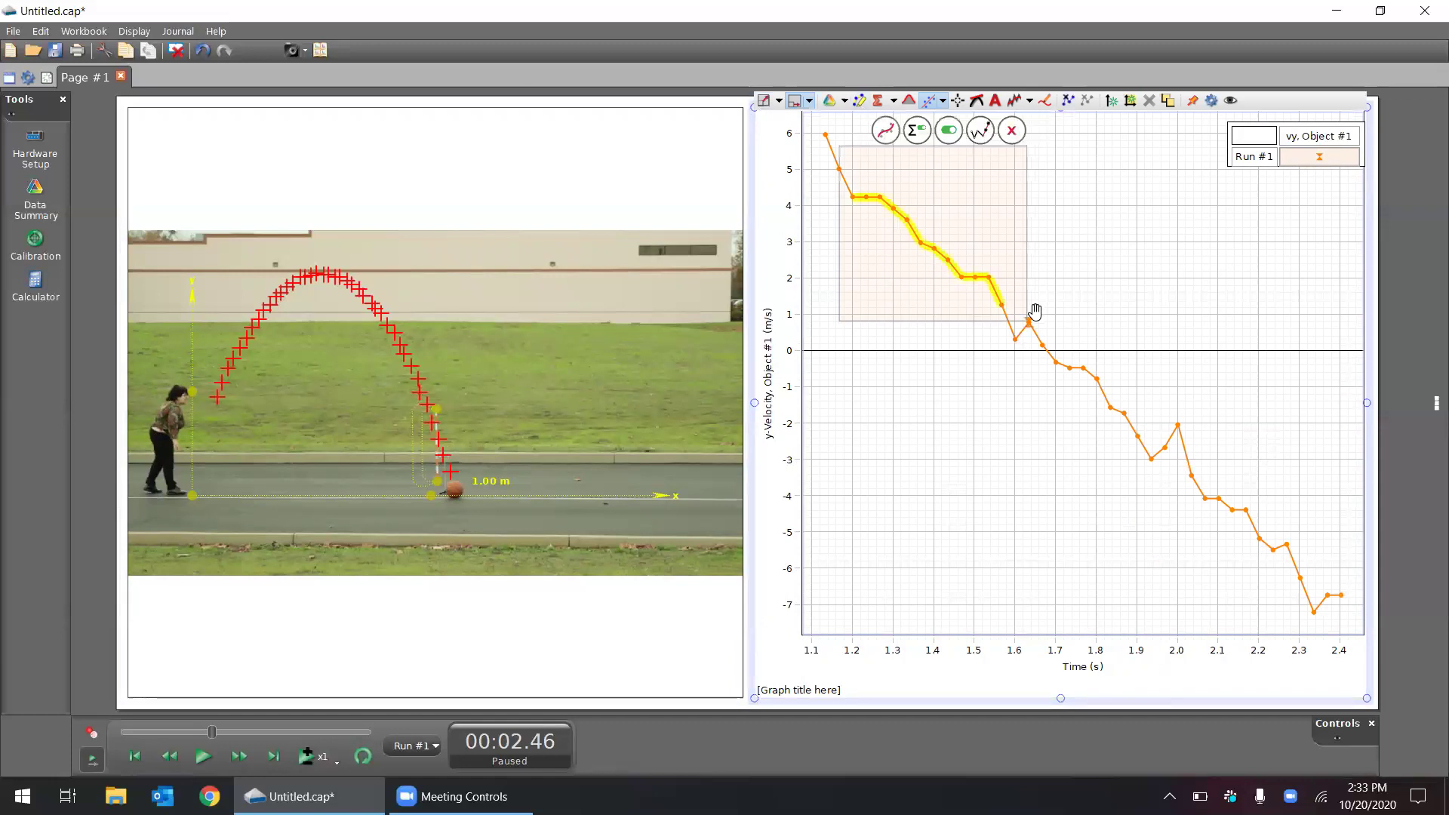
{"action": "left_click", "coordinate": [1003, 301]}
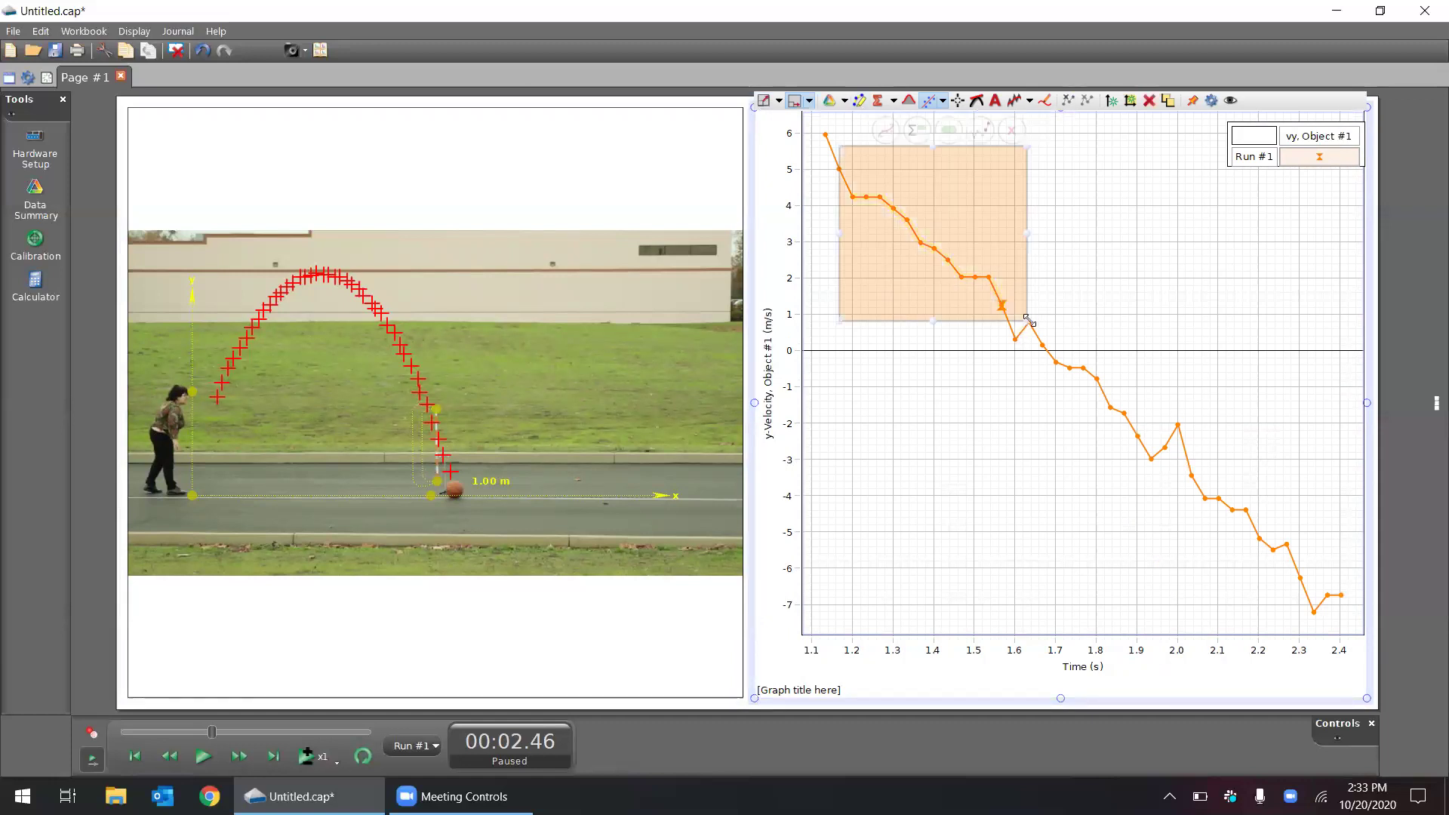
{"action": "left_click_drag", "start_coordinate": [1028, 320], "coordinate": [1289, 556]}
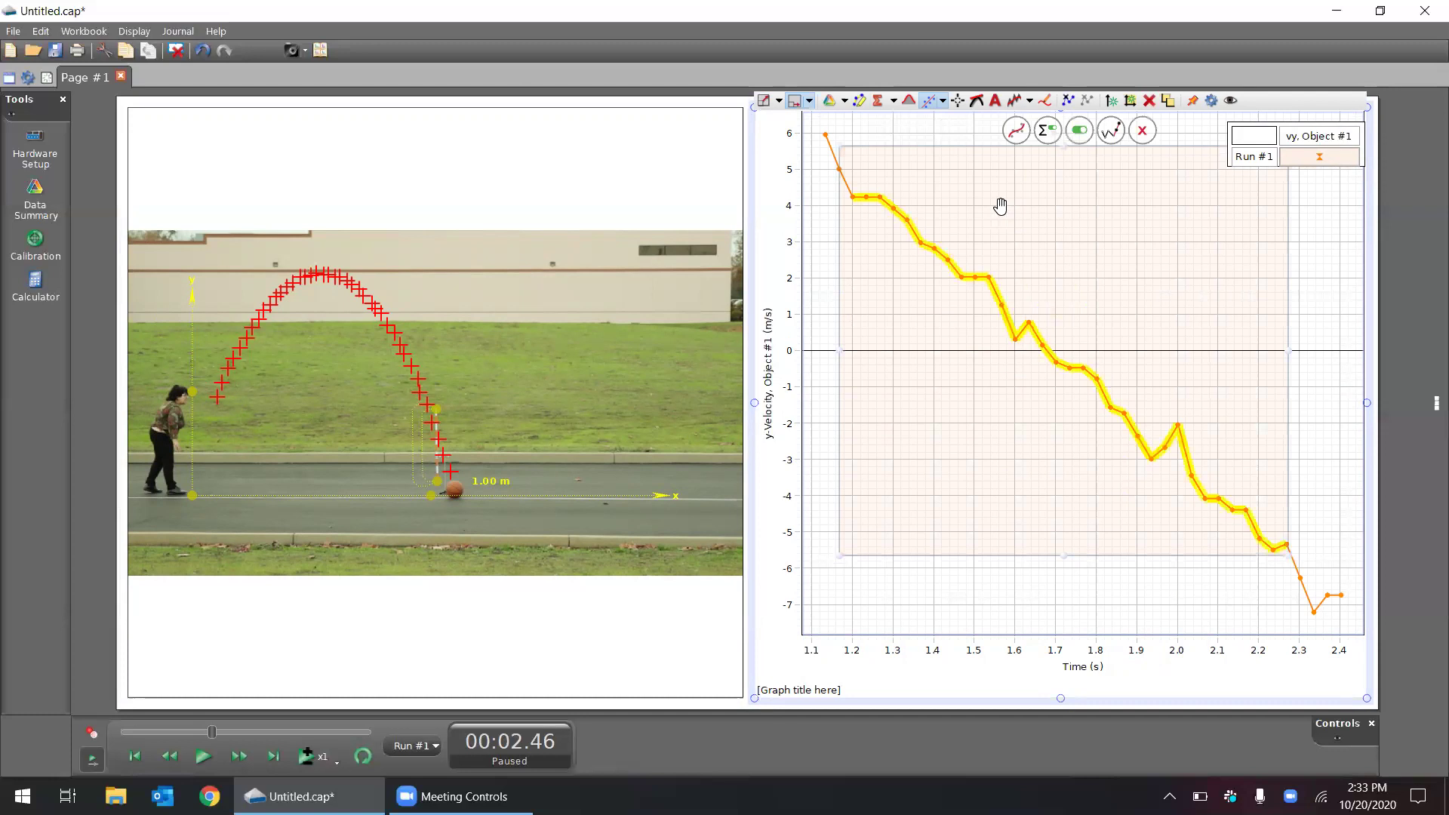
{"action": "left_click", "coordinate": [1016, 131]}
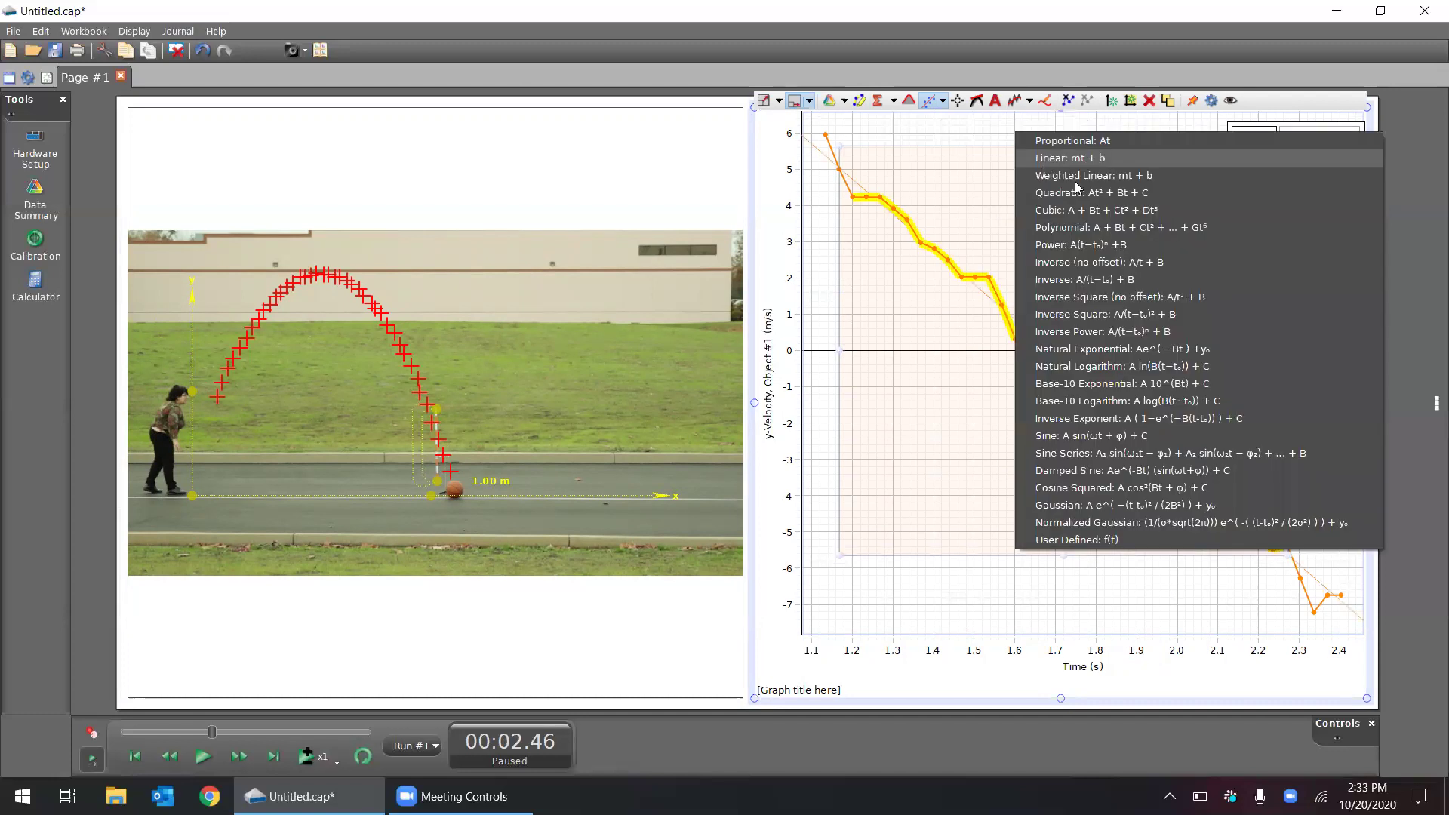
{"action": "left_click", "coordinate": [1072, 158]}
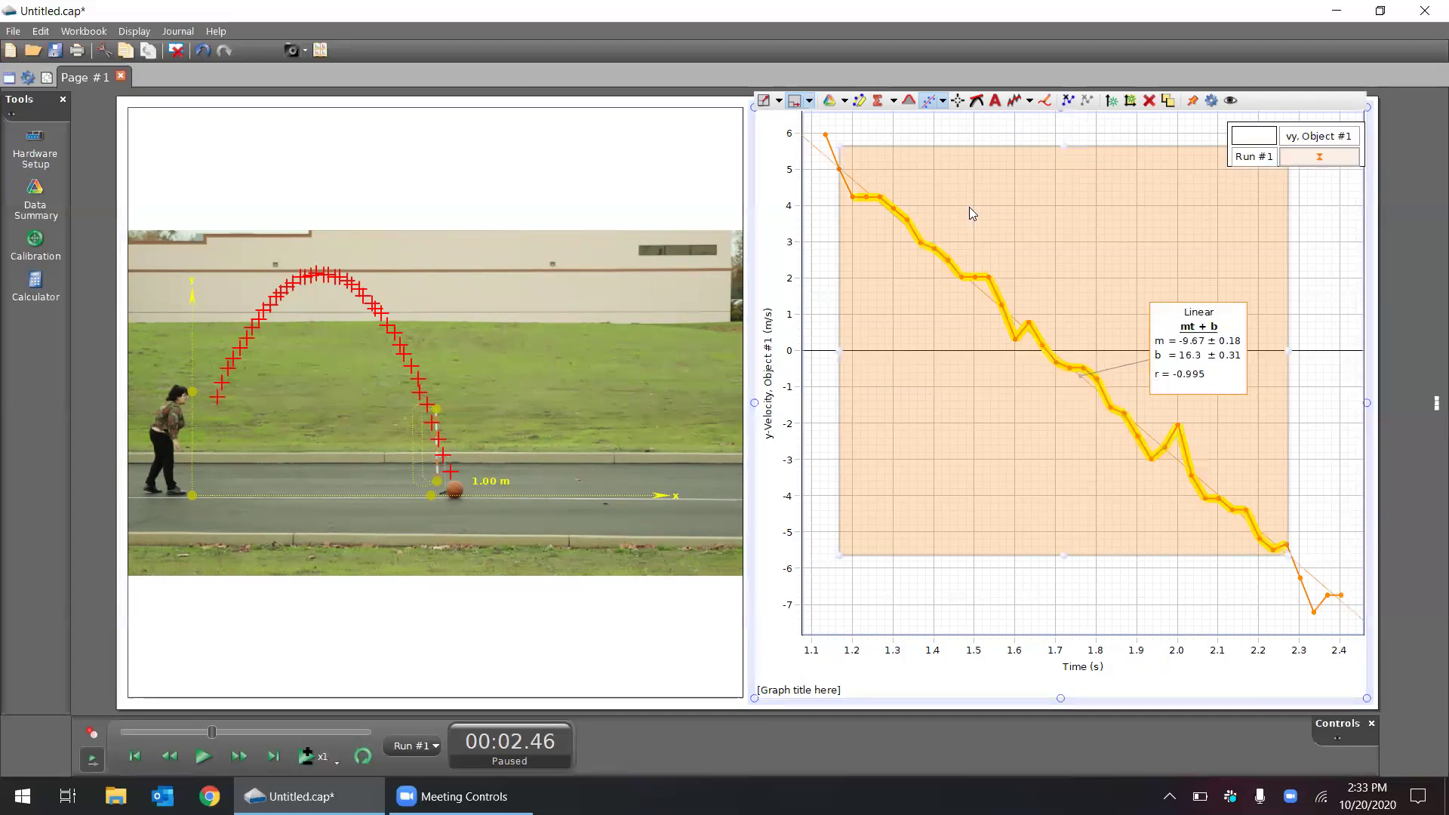
{"action": "left_click", "coordinate": [1233, 295]}
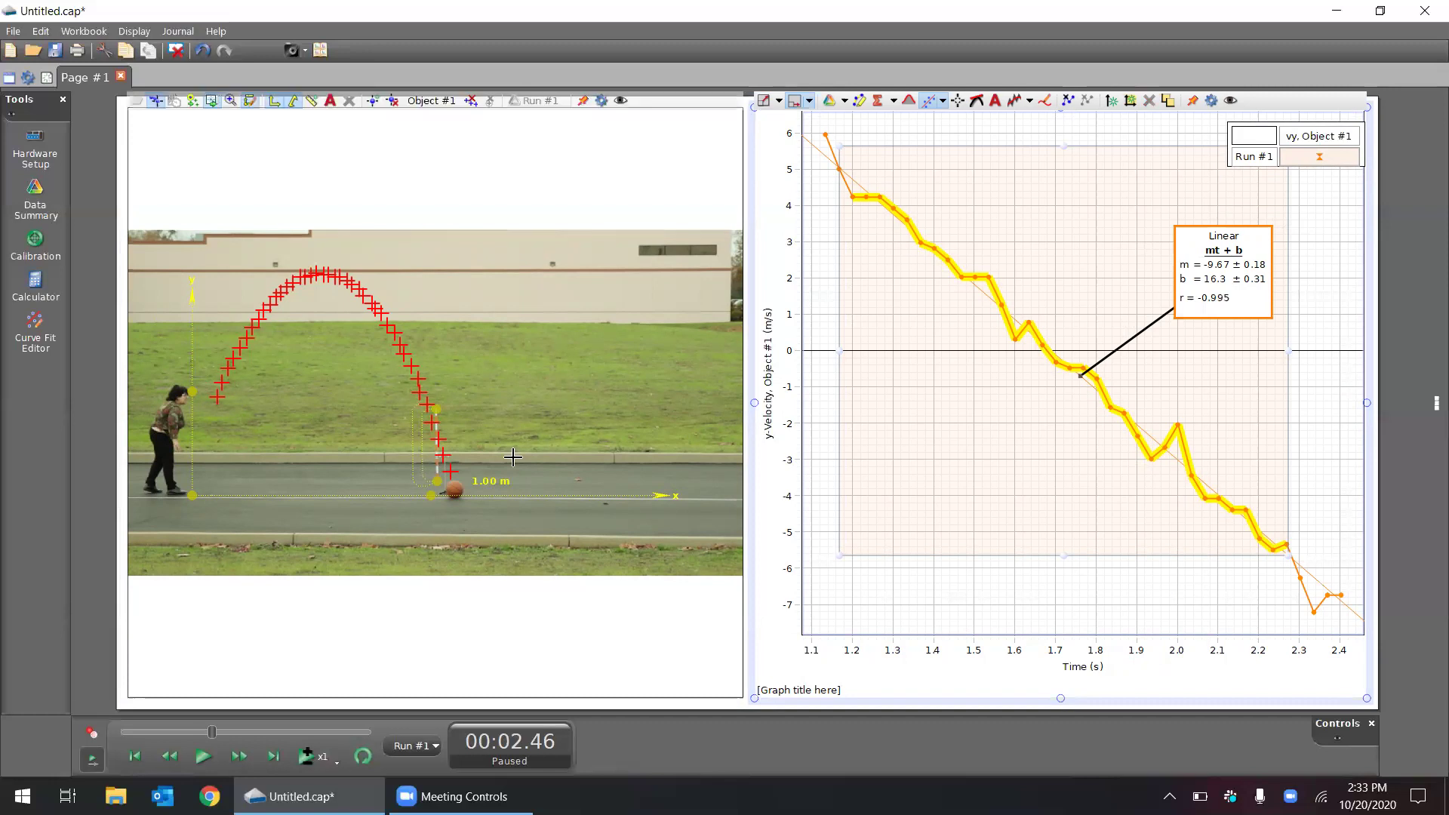
Step: Mark the ball at 2.50 s with the magnifier and rescale the graph, updating the slope to −9.77
{"action": "left_click", "coordinate": [422, 422]}
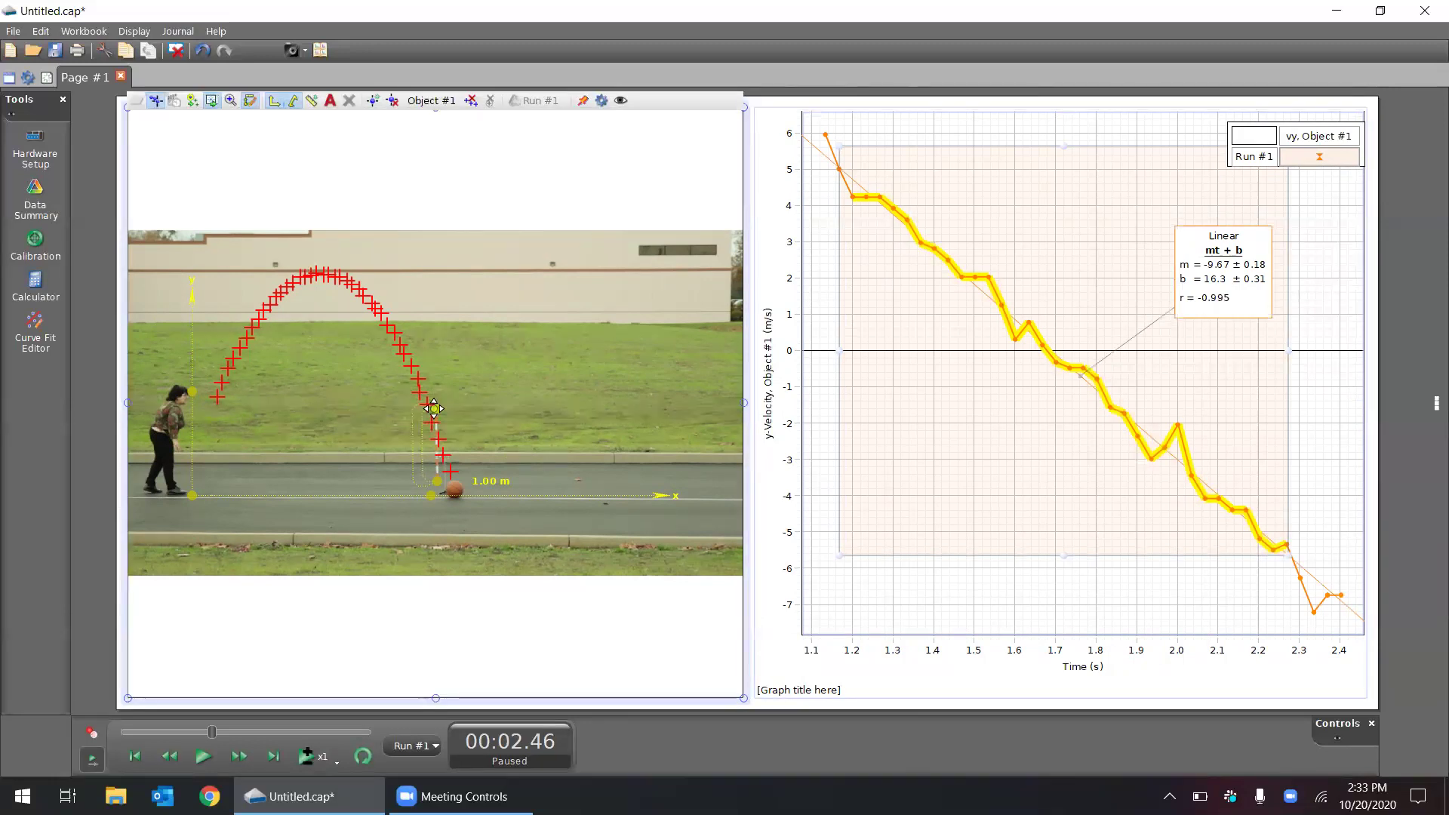
{"action": "left_click_drag", "start_coordinate": [436, 408], "coordinate": [435, 411]}
{"action": "left_click", "coordinate": [460, 398]}
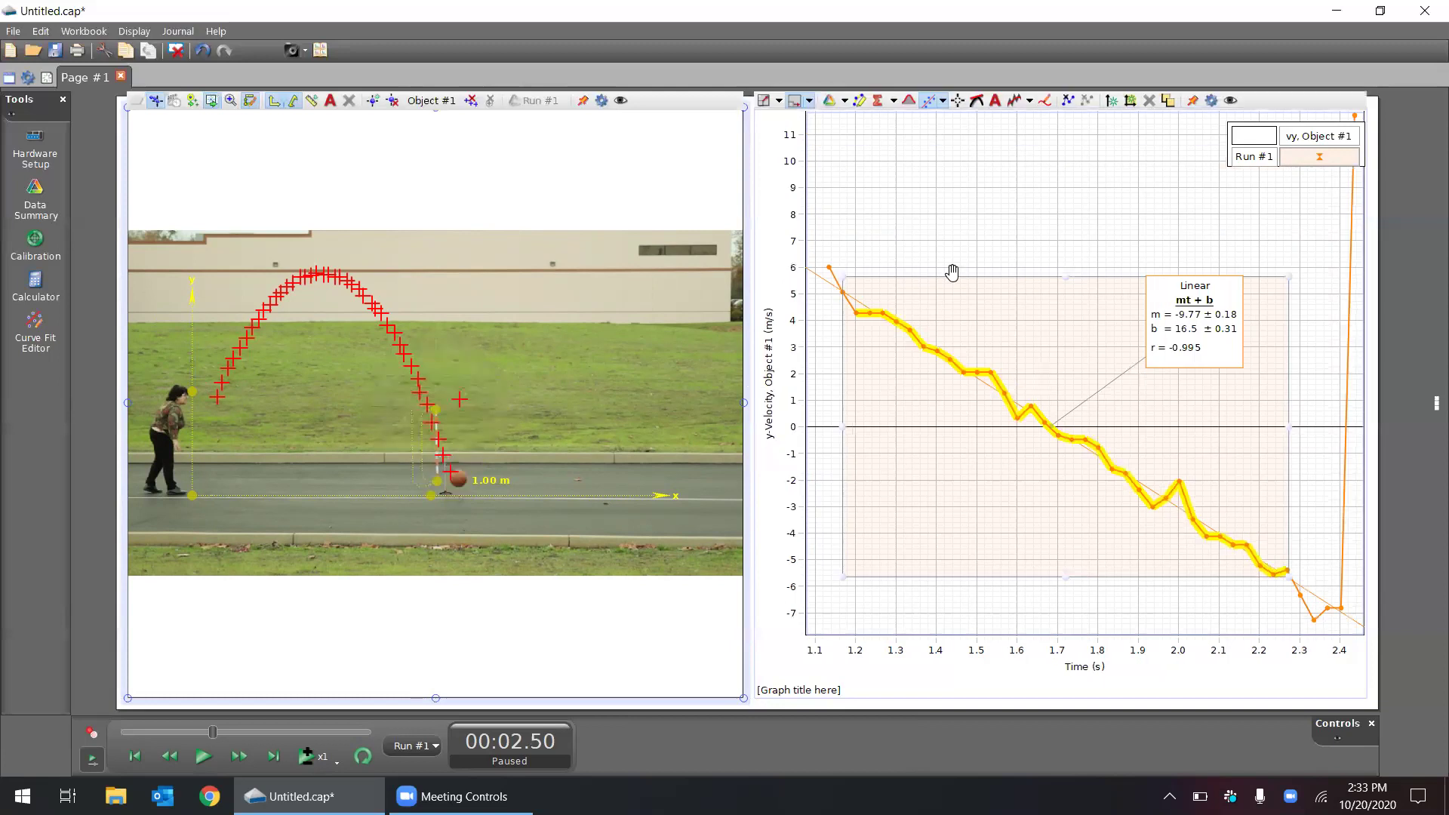
{"action": "left_click", "coordinate": [781, 116]}
{"action": "left_click", "coordinate": [1179, 172]}
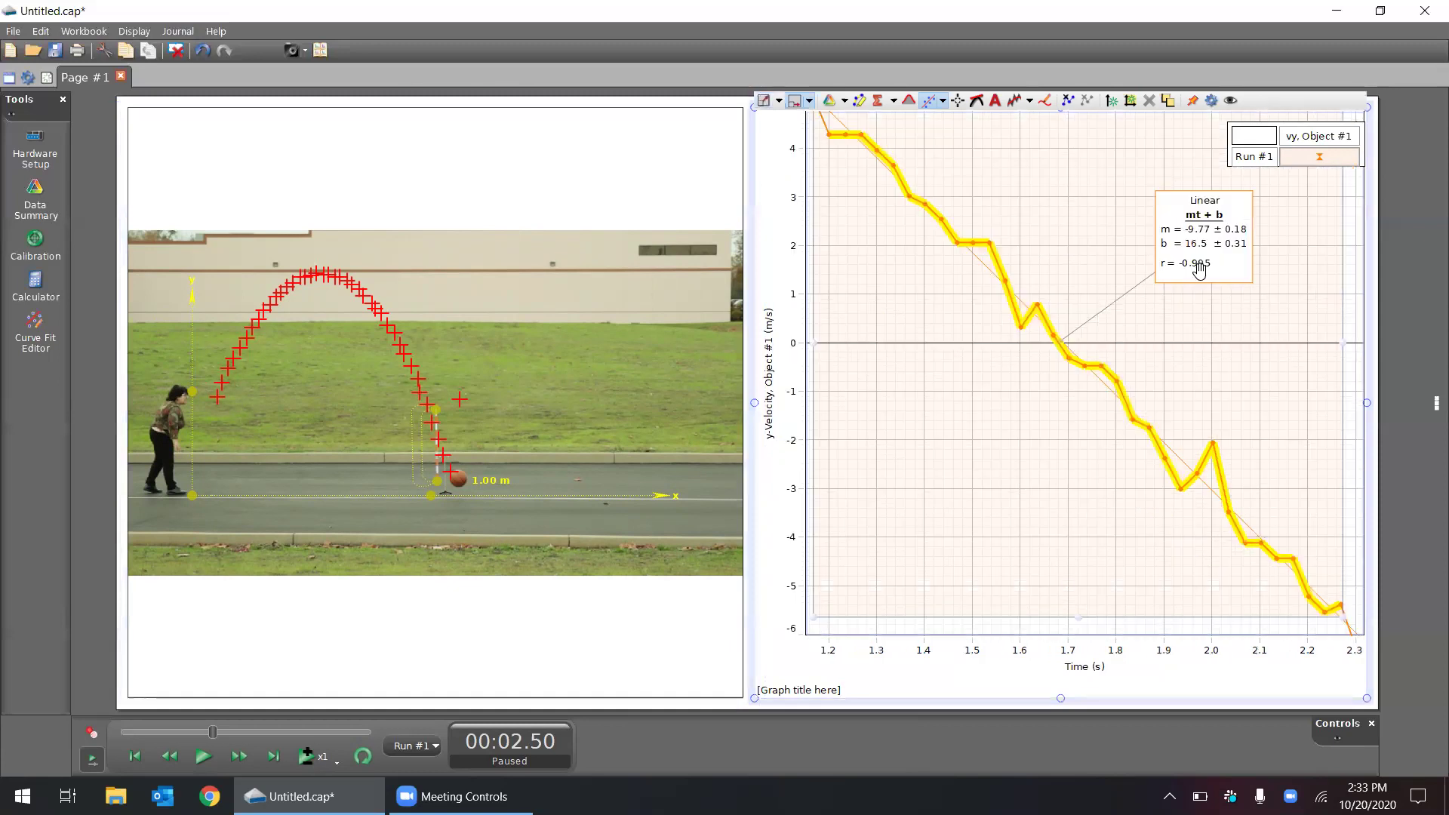
{"action": "left_click", "coordinate": [662, 147]}
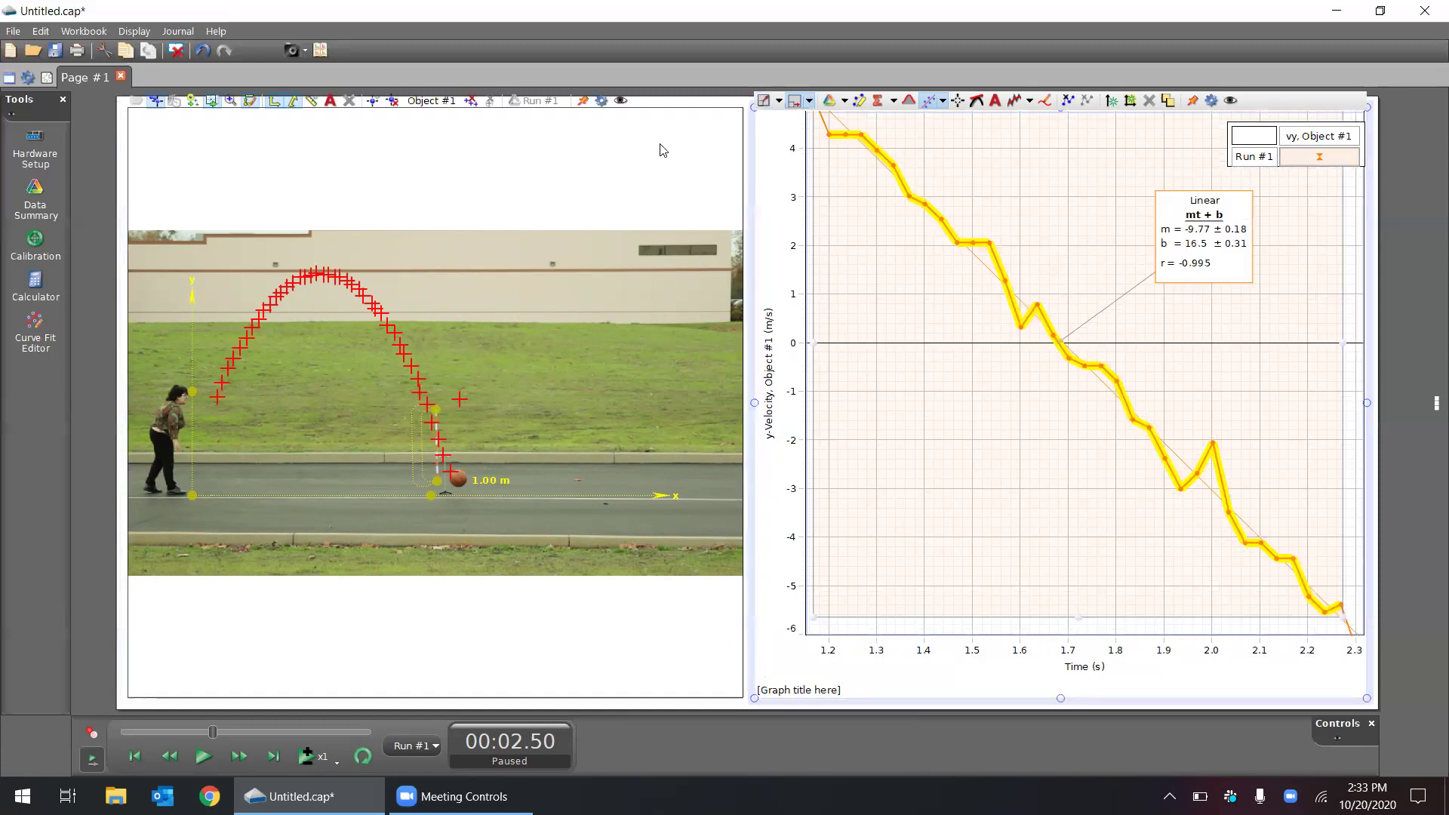
{"action": "left_click", "coordinate": [602, 101]}
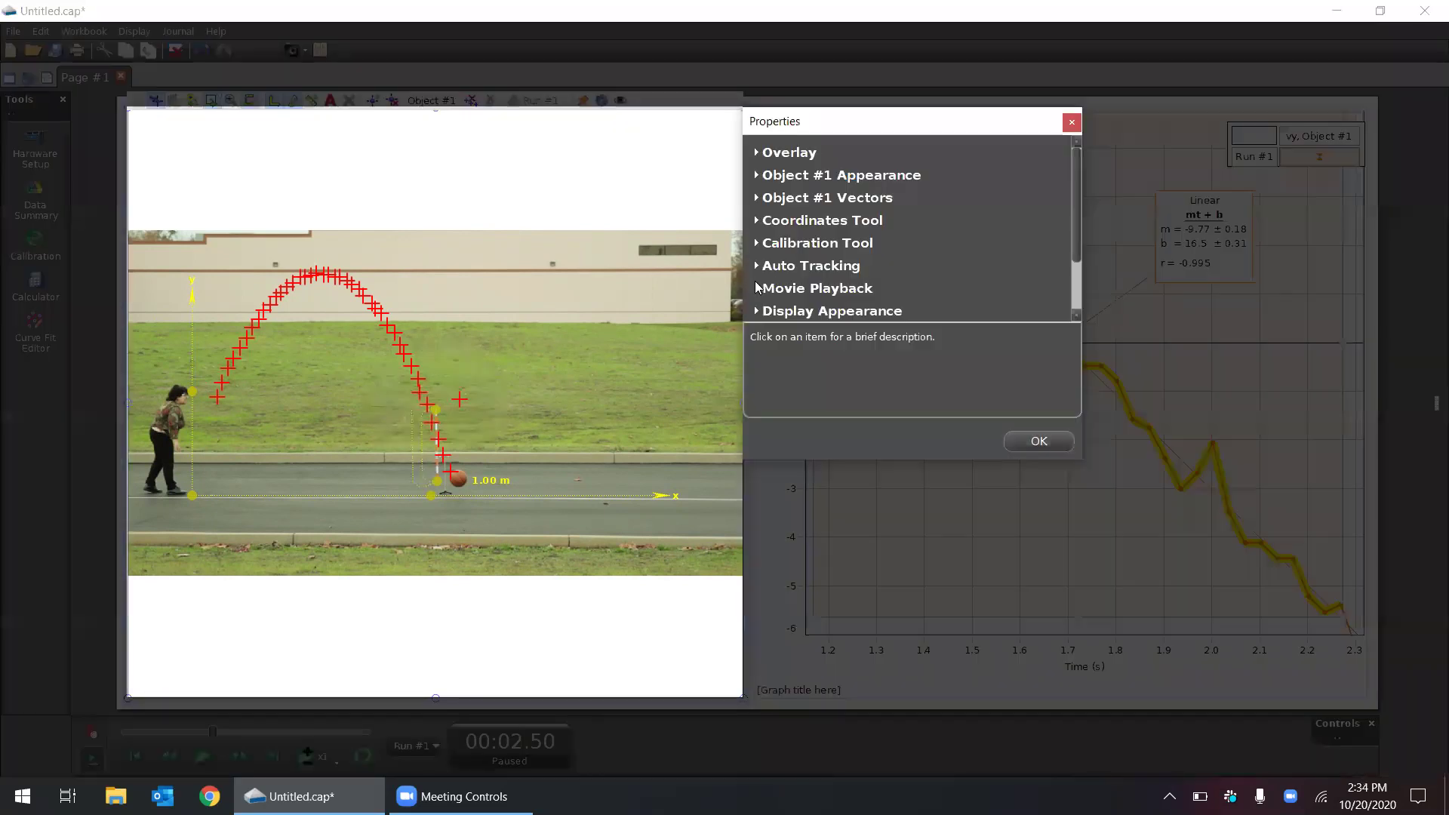
{"action": "left_click", "coordinate": [757, 289]}
{"action": "scroll", "coordinate": [912, 232], "scroll_direction": "down", "scroll_amount": 1}
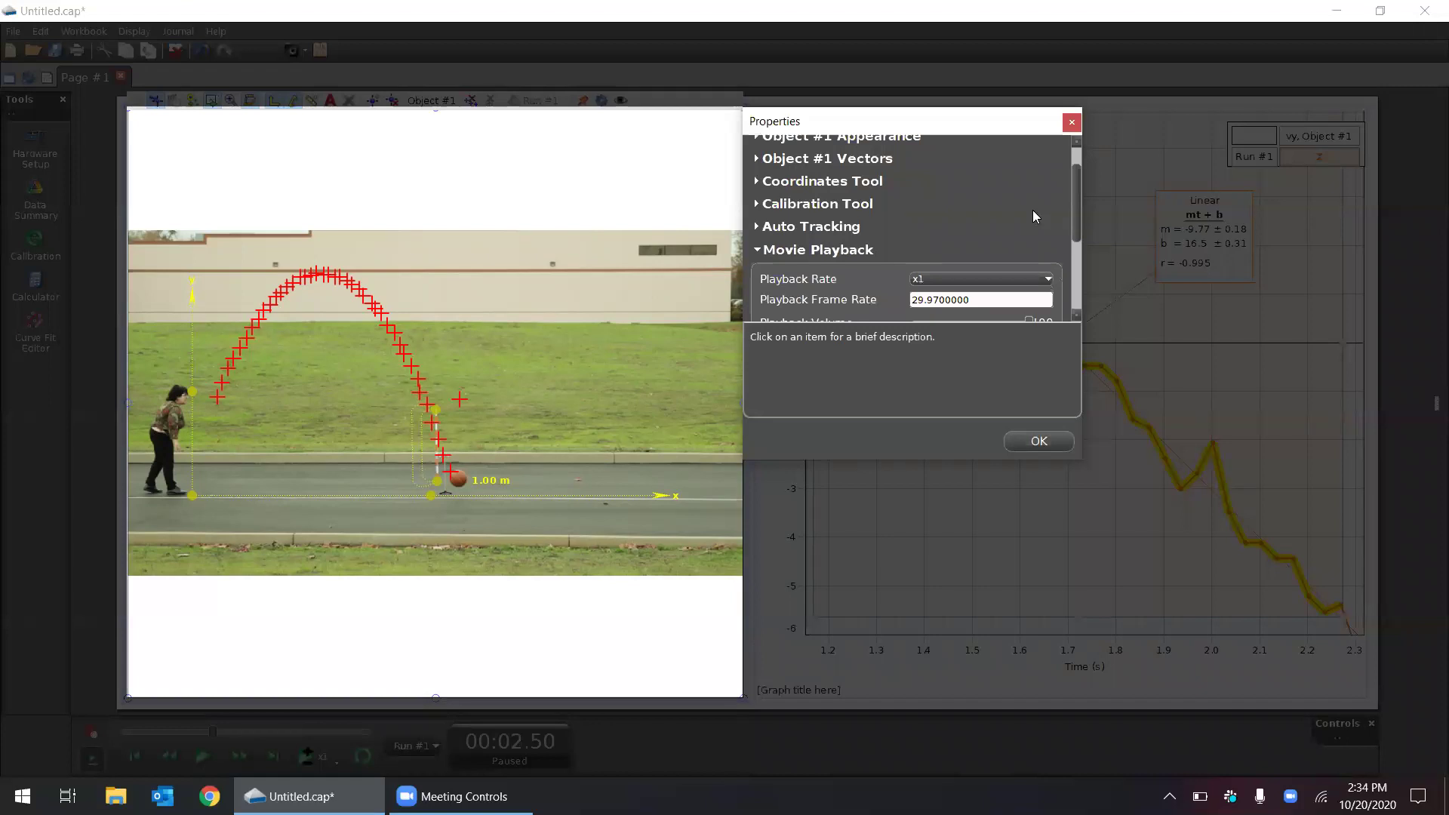
{"action": "scroll", "coordinate": [1033, 210], "scroll_direction": "down", "scroll_amount": 1}
{"action": "left_click_drag", "start_coordinate": [1076, 190], "coordinate": [1076, 218]}
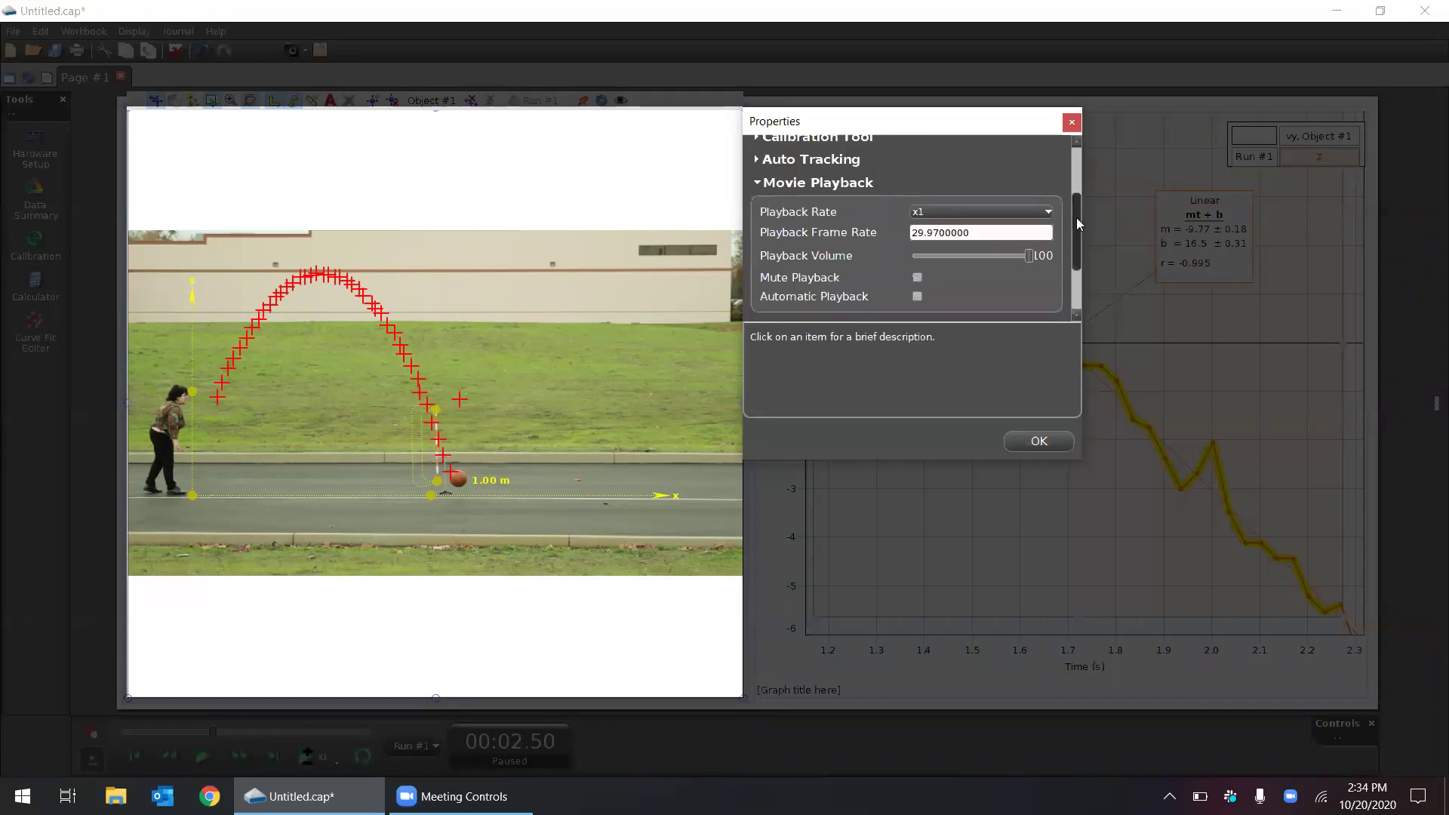
{"action": "left_click", "coordinate": [993, 231]}
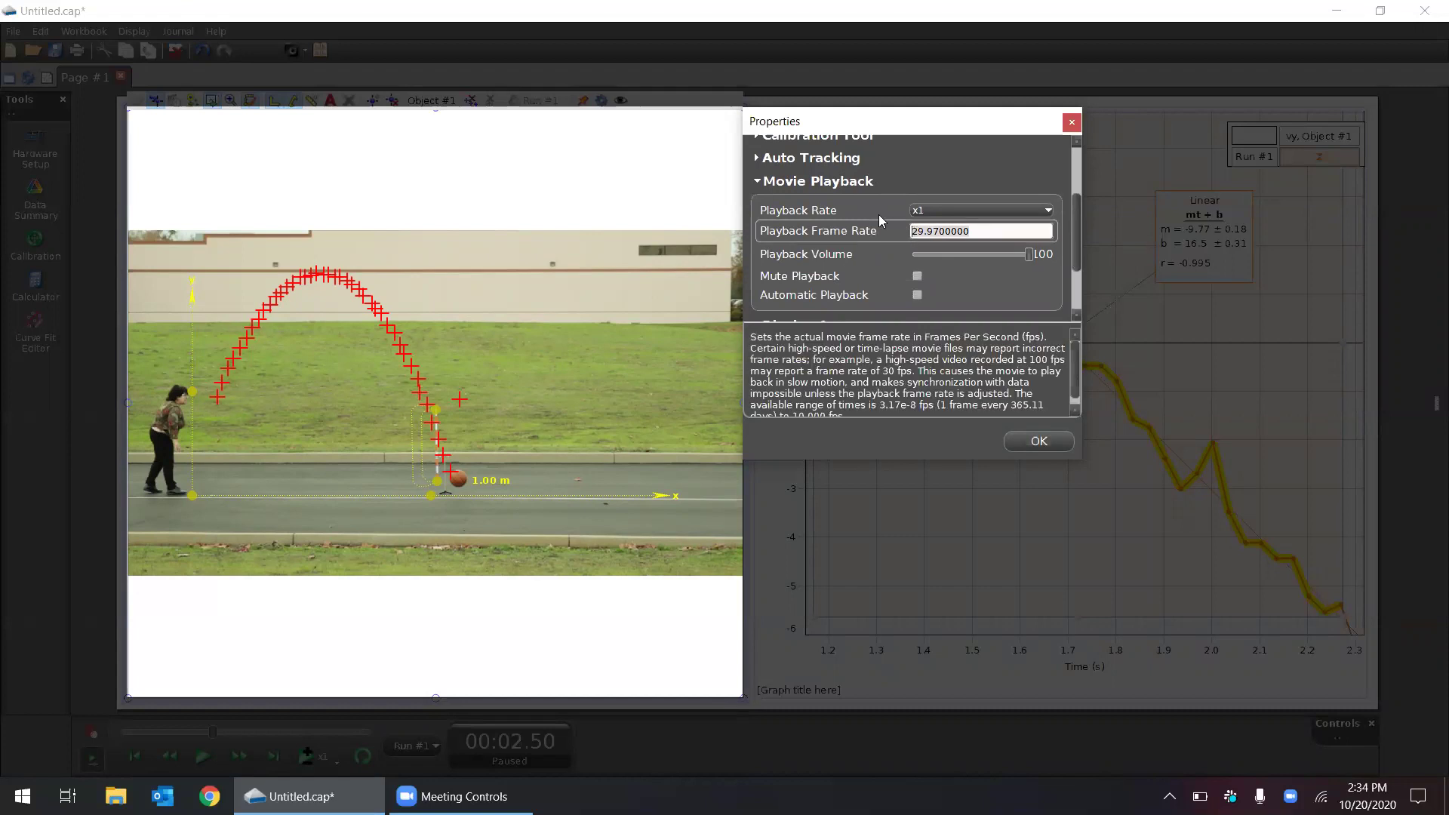
{"action": "left_click", "coordinate": [1072, 123]}
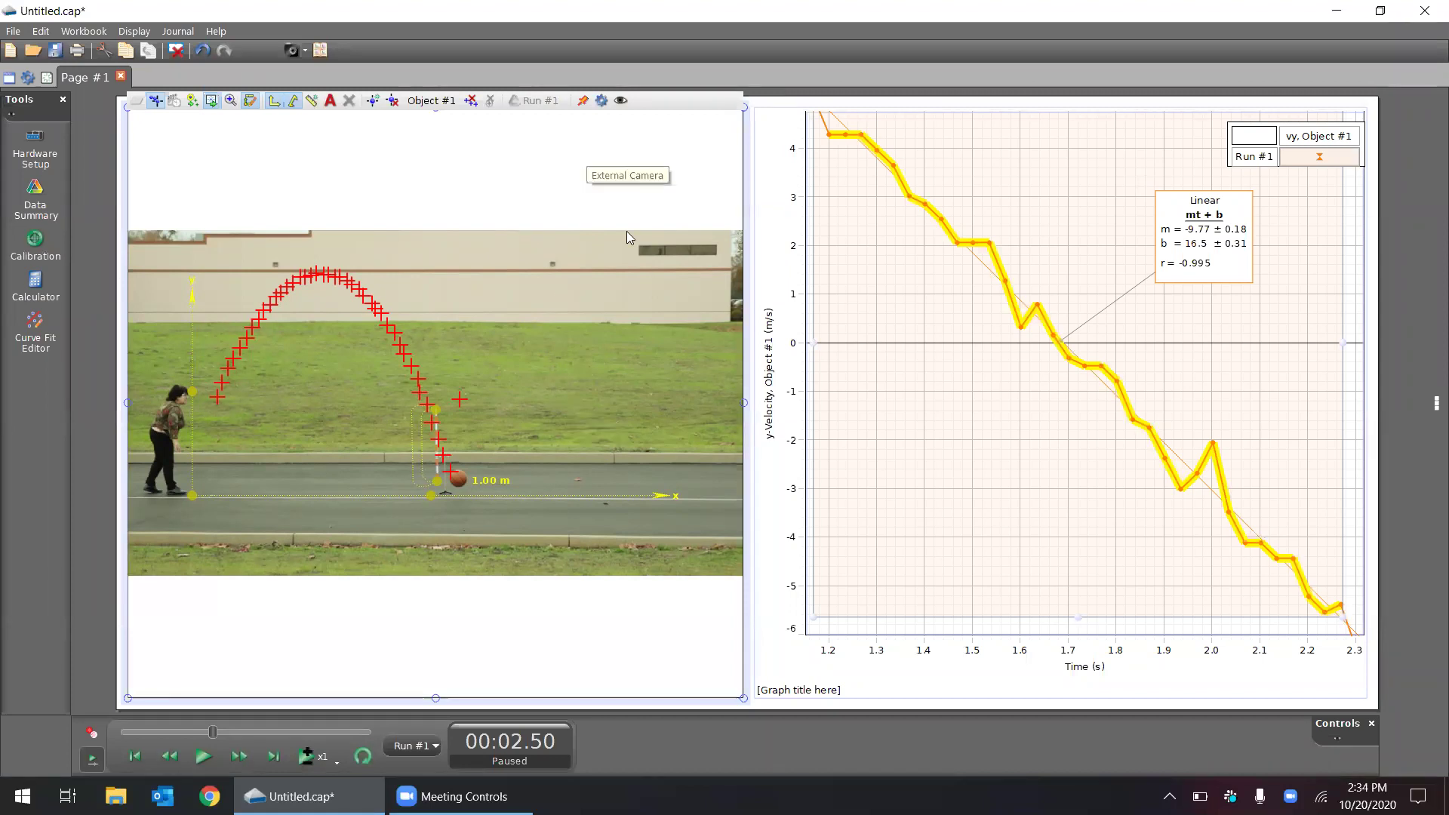
{"action": "mouse_move", "coordinate": [757, 206]}
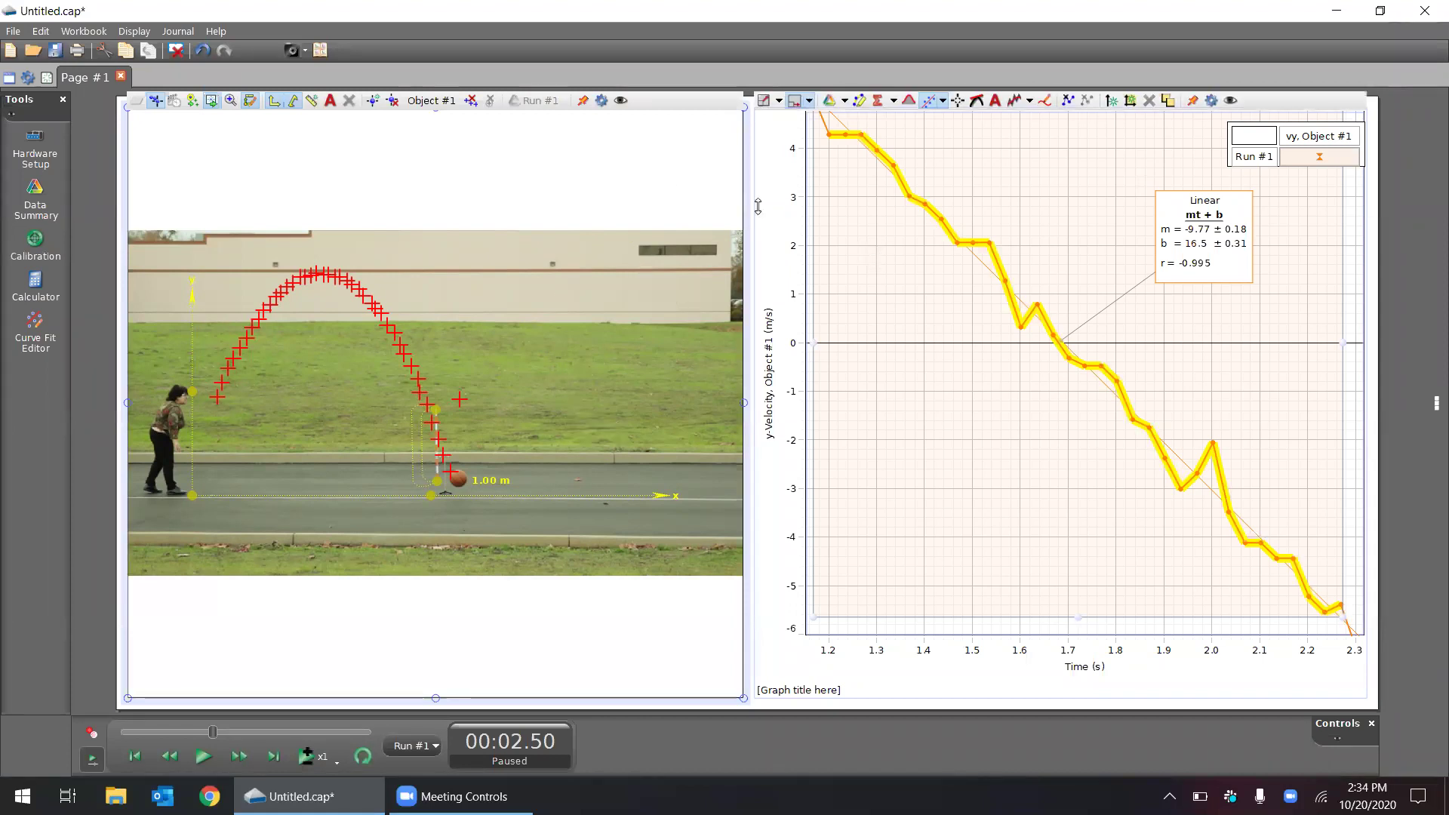